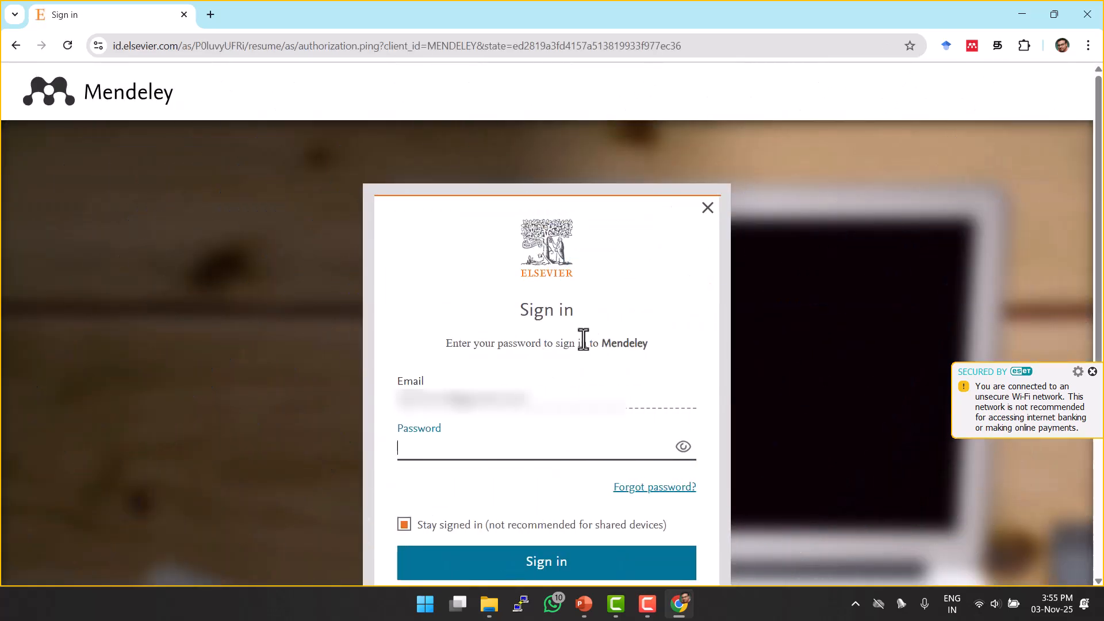
Sign in to Mendeley Web with the account password.
scroll(583, 340, "down", 2)
type("••••••")
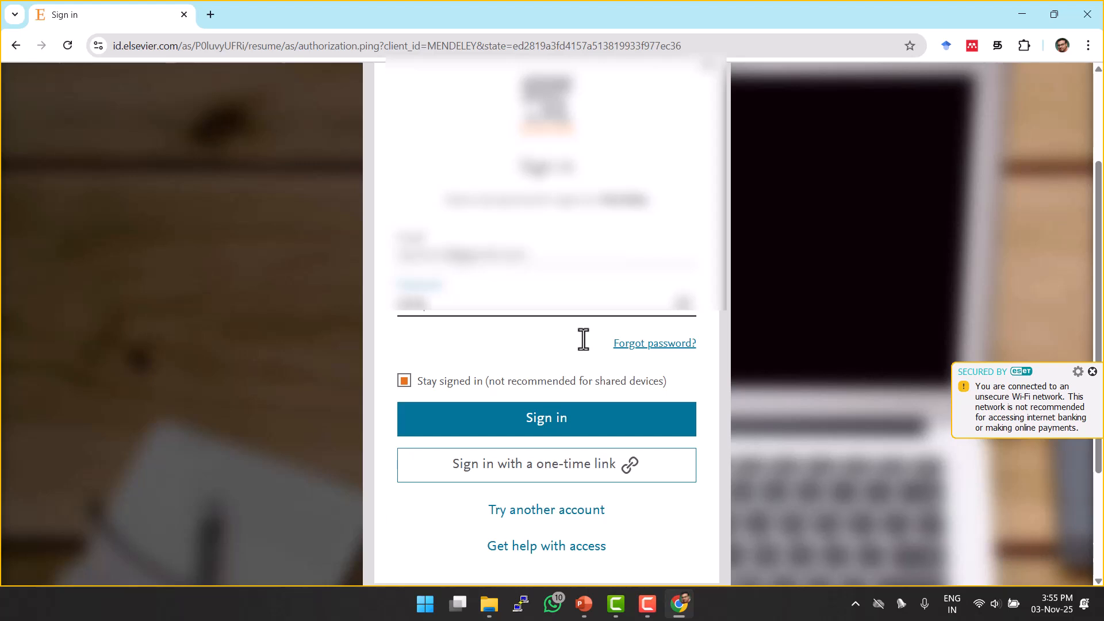
left_click(556, 437)
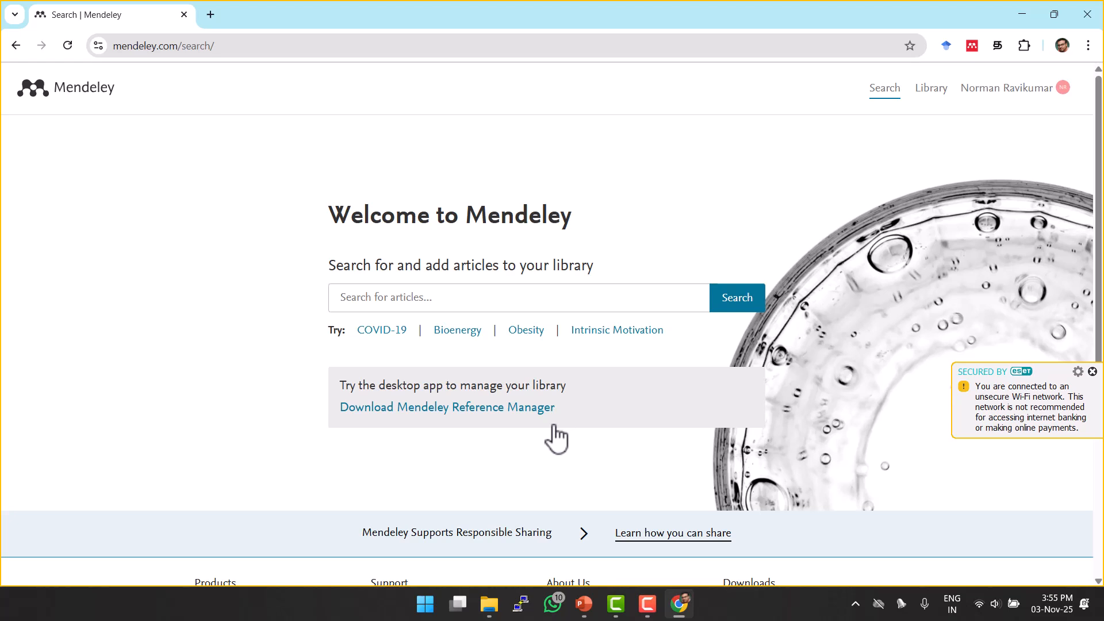
Open the online library's All References, a Mendeley home tab, and a new blank browser tab.
left_click(925, 95)
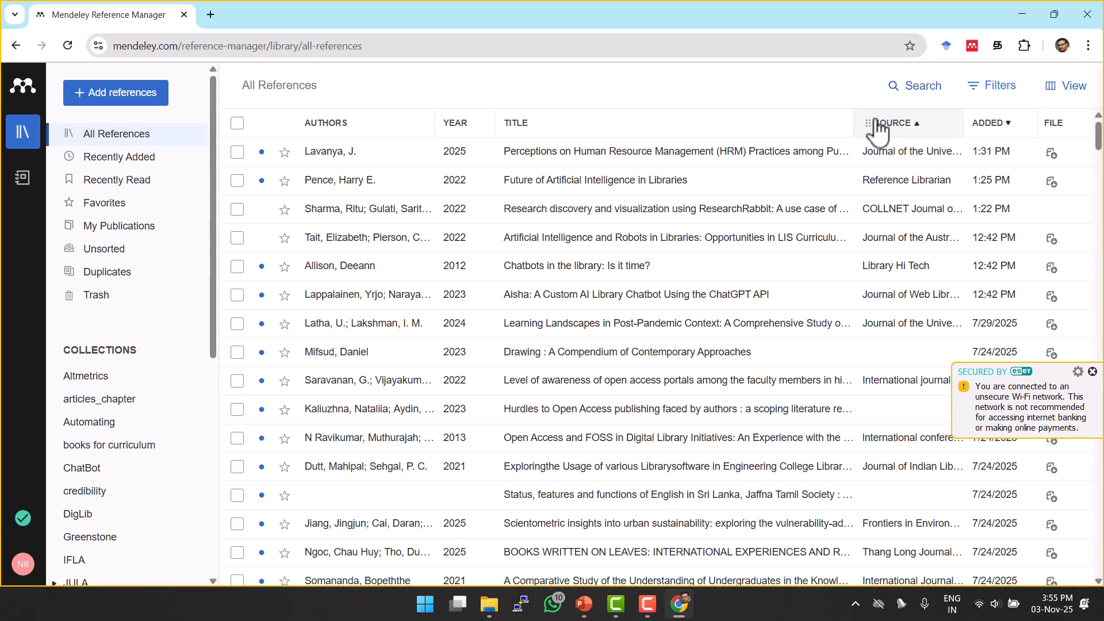
left_click(21, 87)
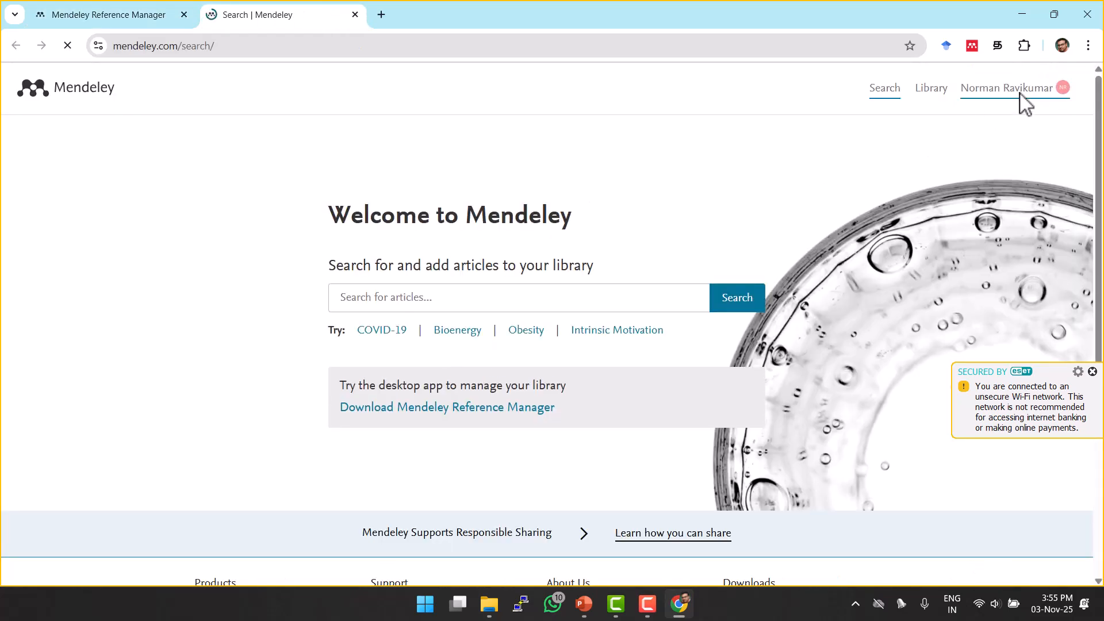
left_click(1021, 95)
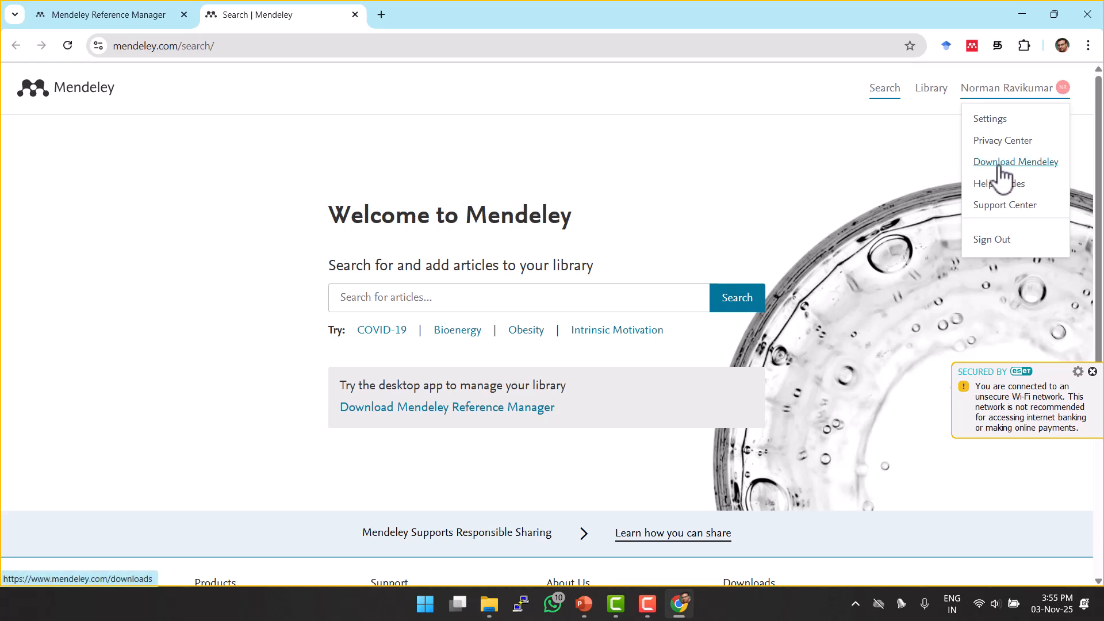
mouse_move(996, 91)
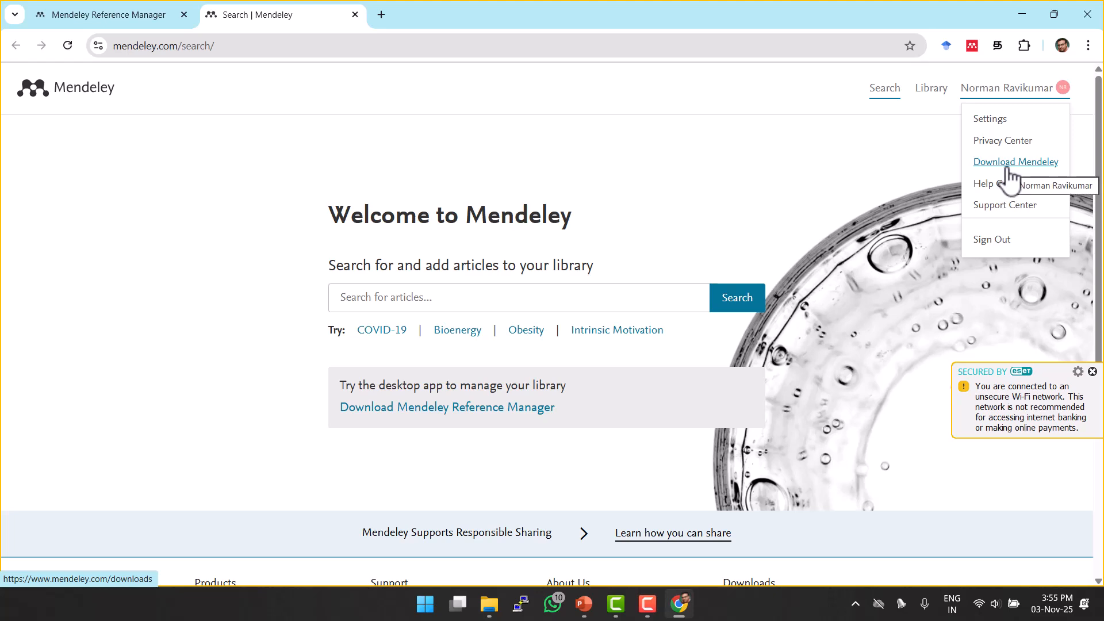
left_click(127, 15)
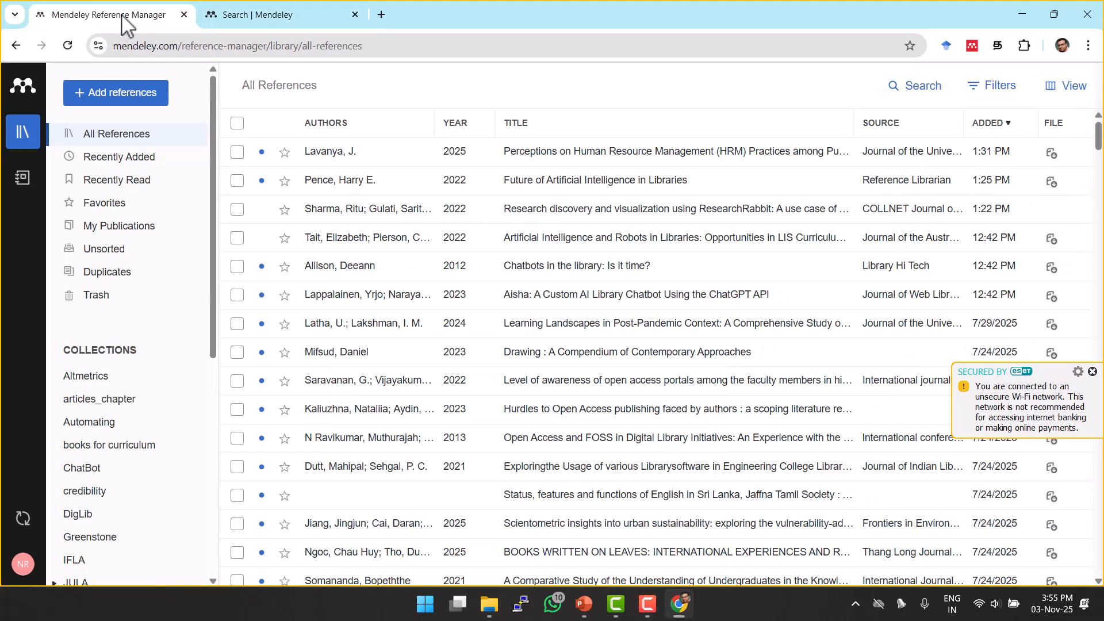
left_click(382, 15)
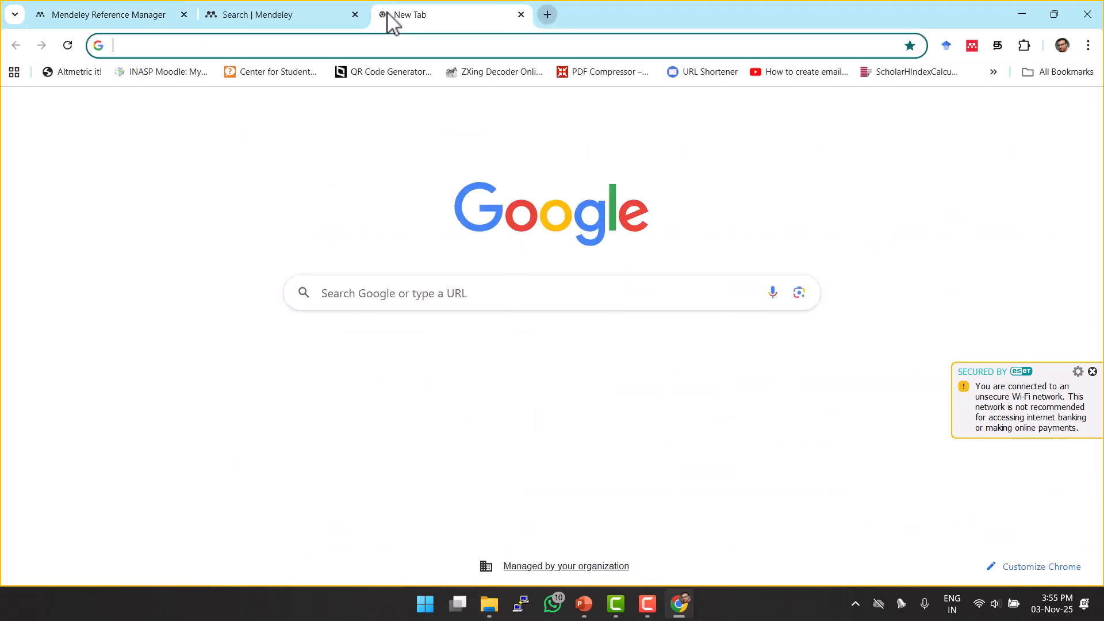
Search Google for 'mendeley' and follow the Download Mendeley link to the Windows download page.
left_click(378, 280)
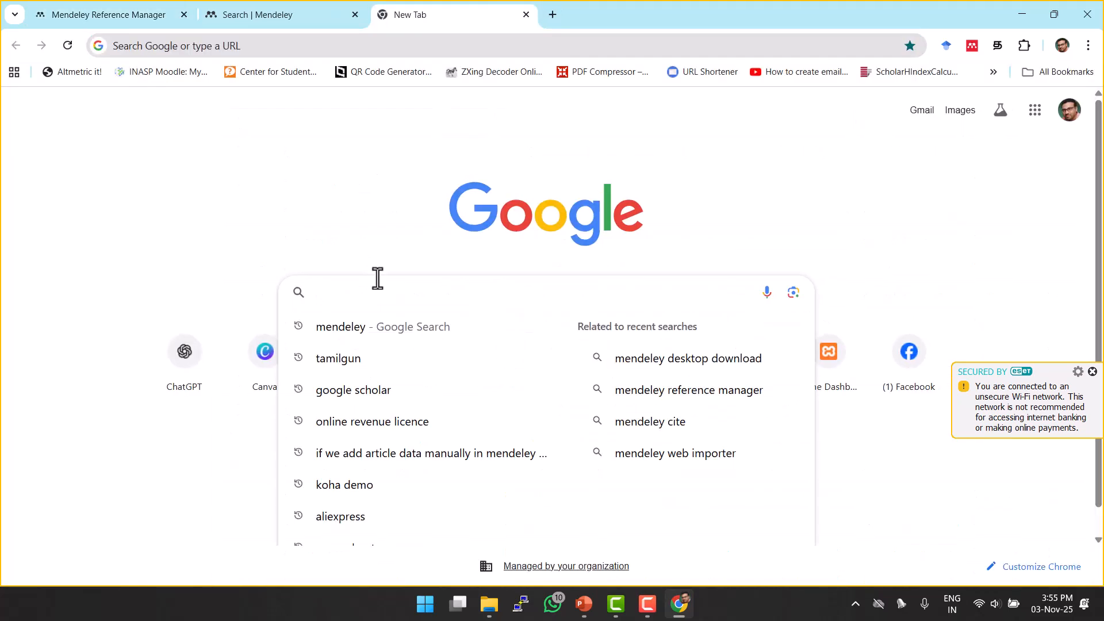
type("m")
key("Return")
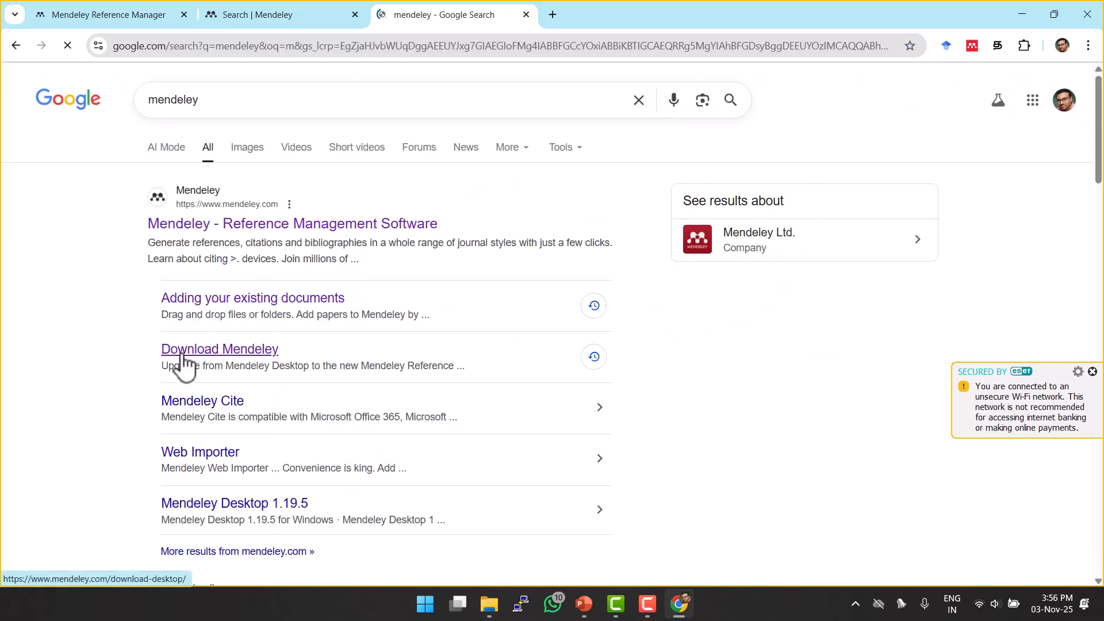
left_click(265, 354)
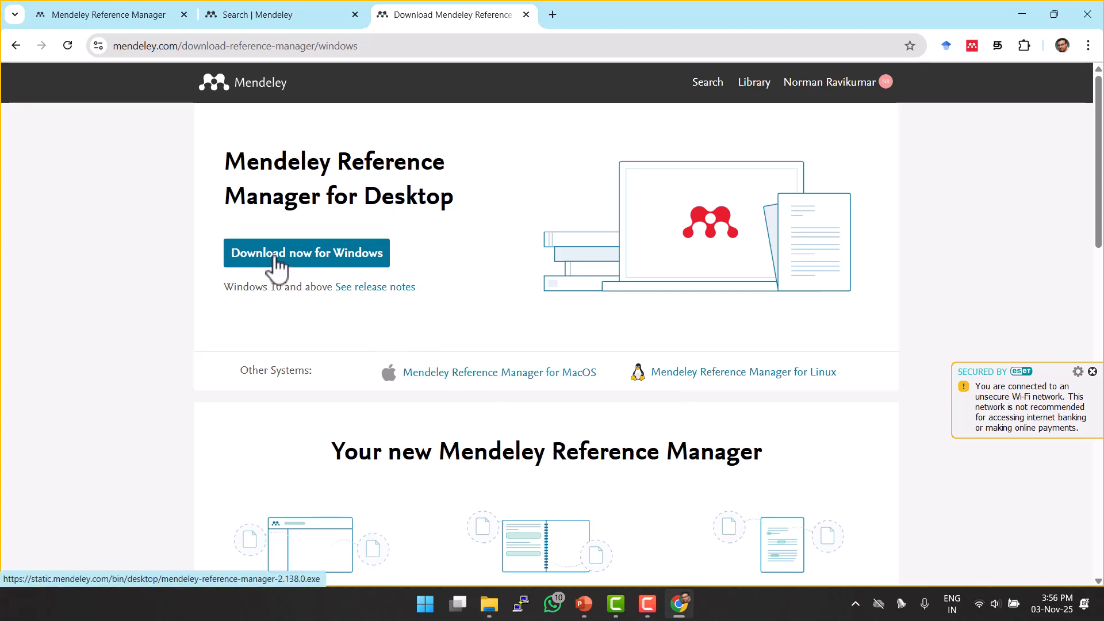
left_click(313, 266)
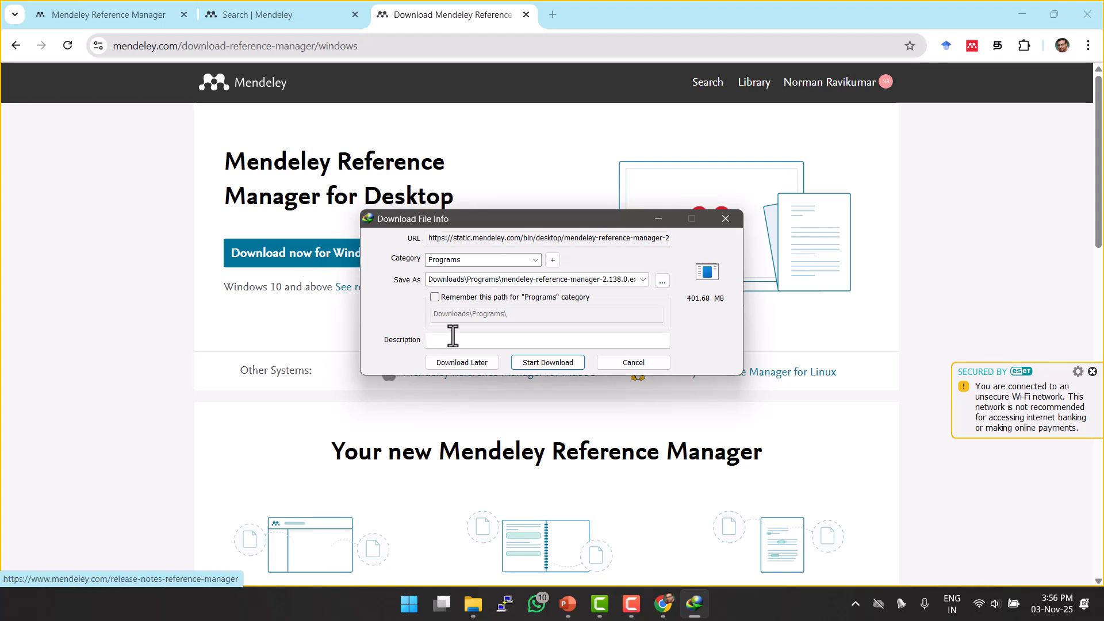
left_click(634, 362)
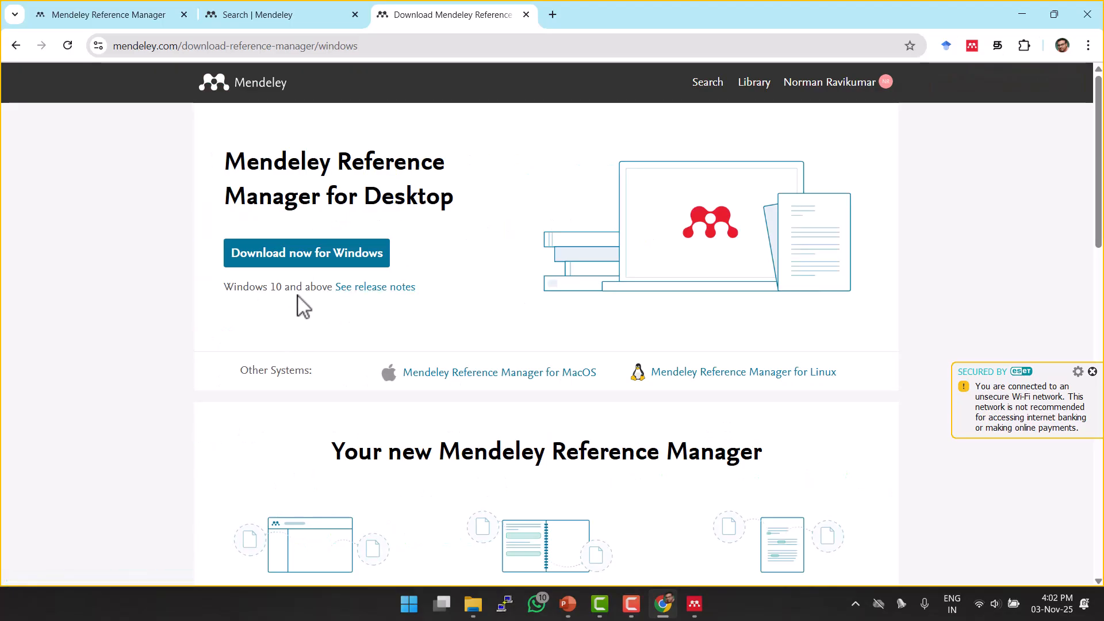
Read the v2.138.0 release notes, then end the slideshow to reach the Downloads folder.
left_click(390, 292)
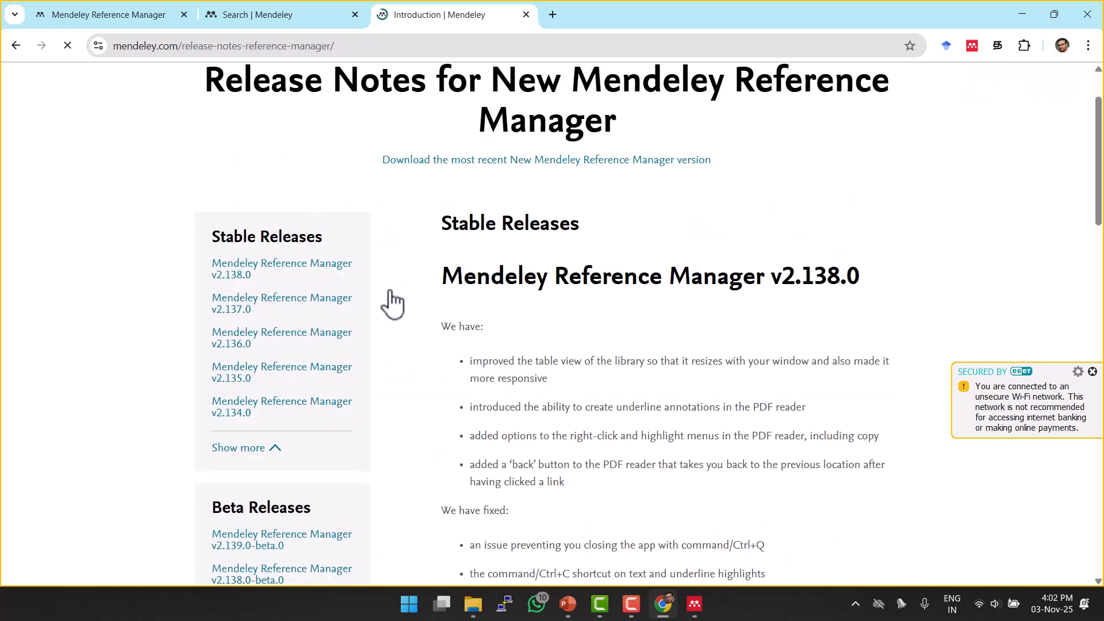
scroll(389, 298, "down", 1)
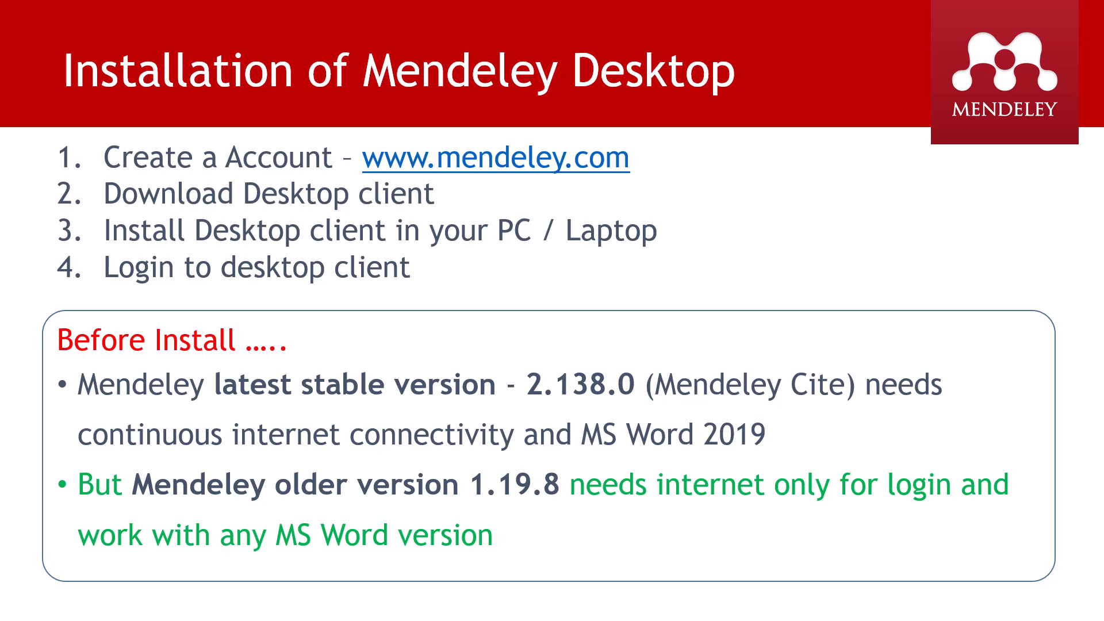
key("Escape")
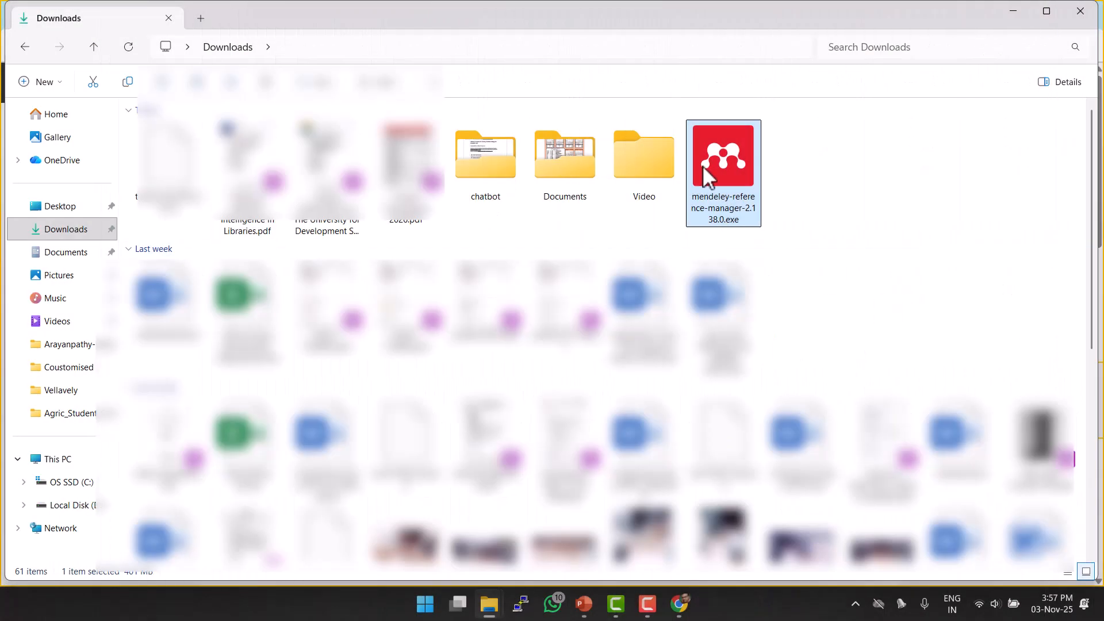
Launch the Mendeley installer, cancel its setup, and minimize File Explorer and Chrome.
double_click(707, 175)
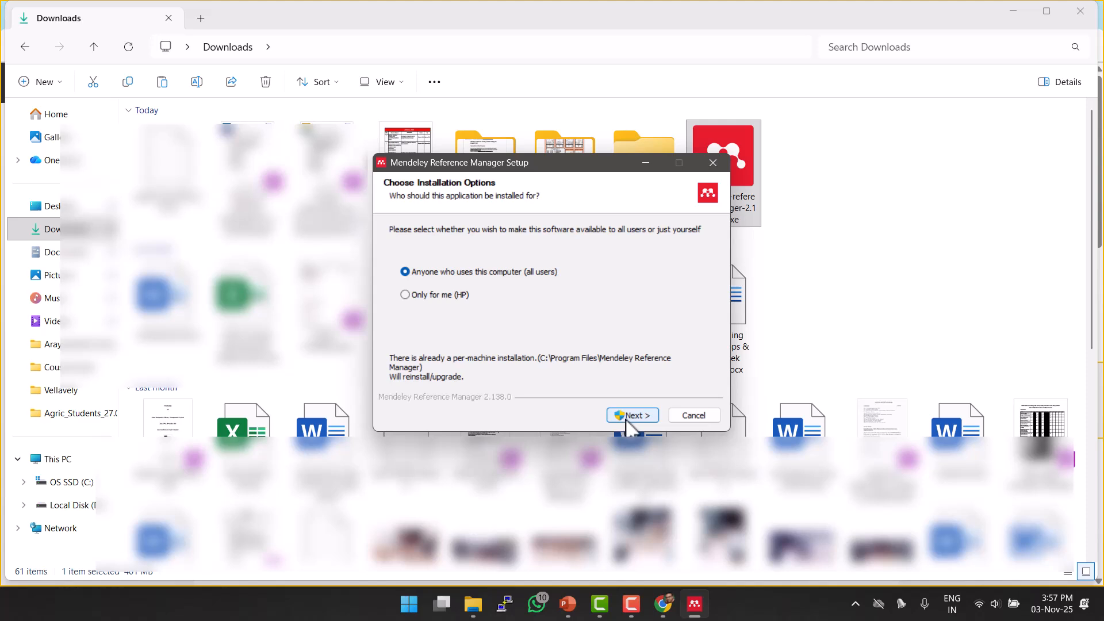
left_click(716, 416)
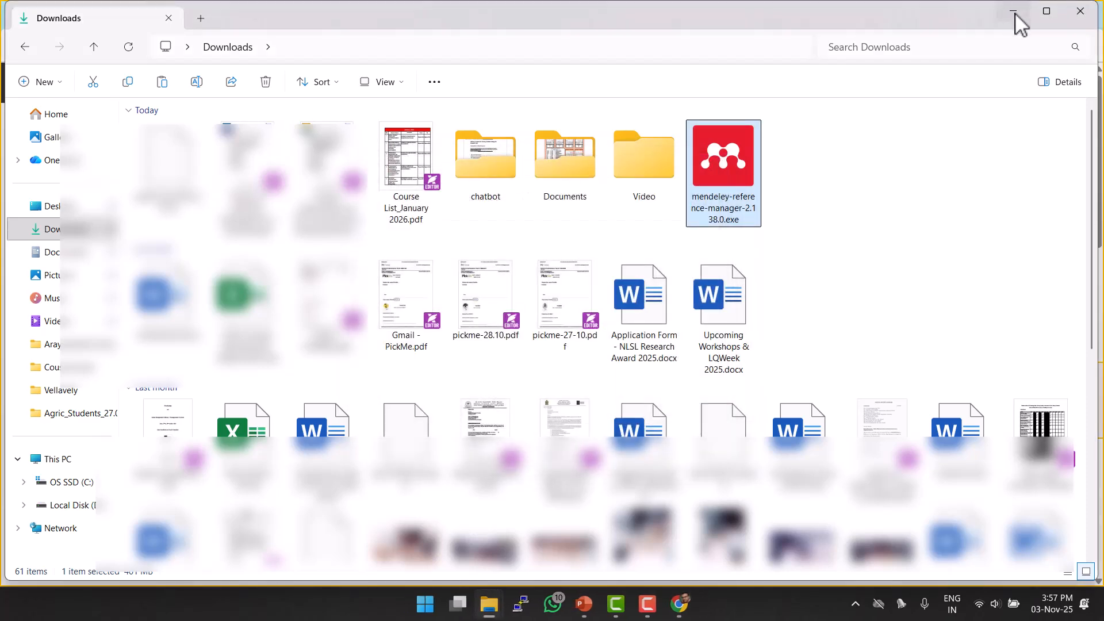
left_click(1015, 11)
left_click(1016, 12)
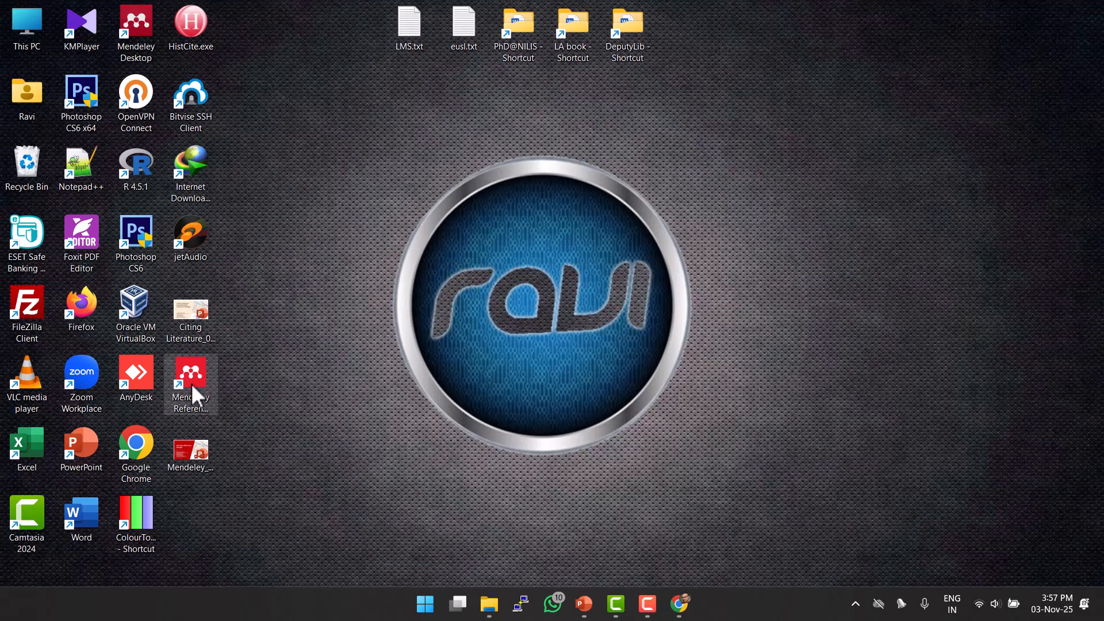
Launch the Mendeley Reference Manager desktop app and sign in with the account password.
double_click(202, 382)
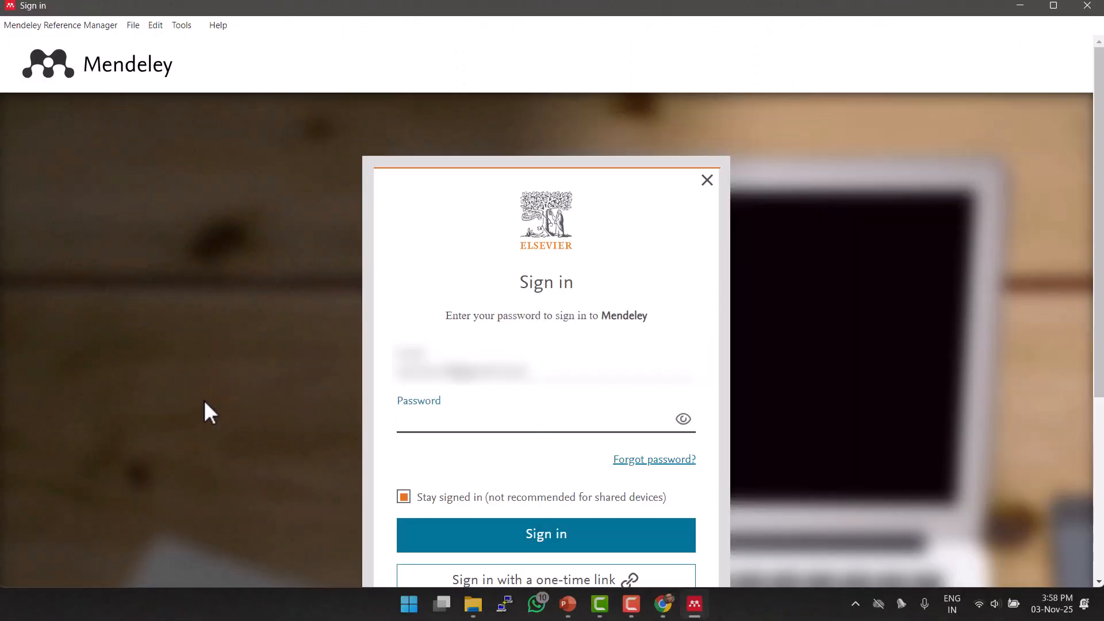
scroll(205, 402, "down", 1)
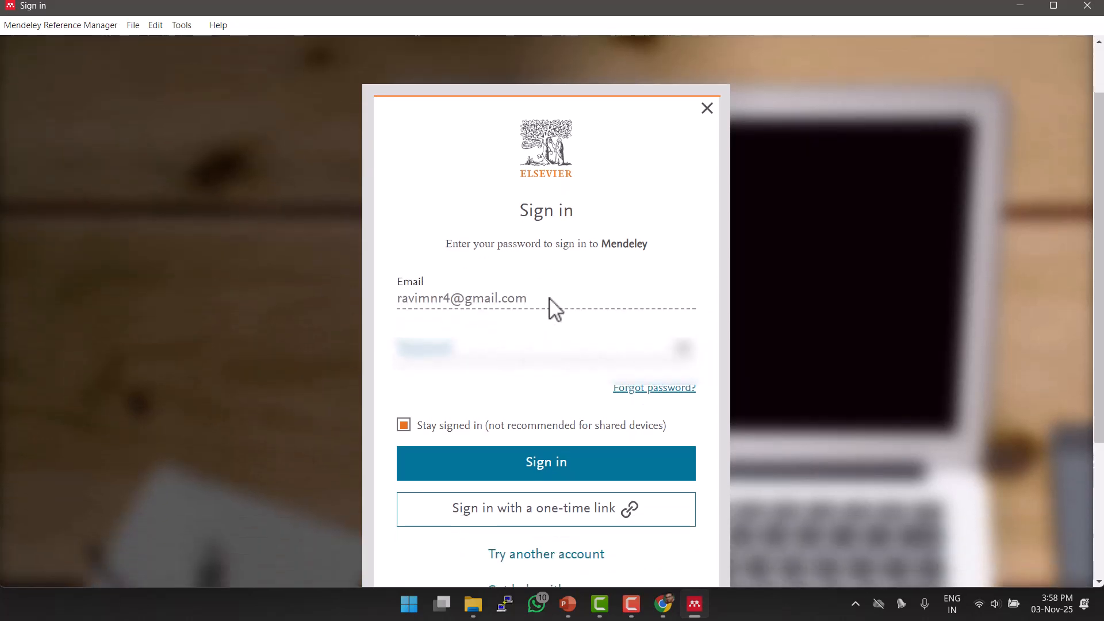
left_click_drag(549, 298, 383, 298)
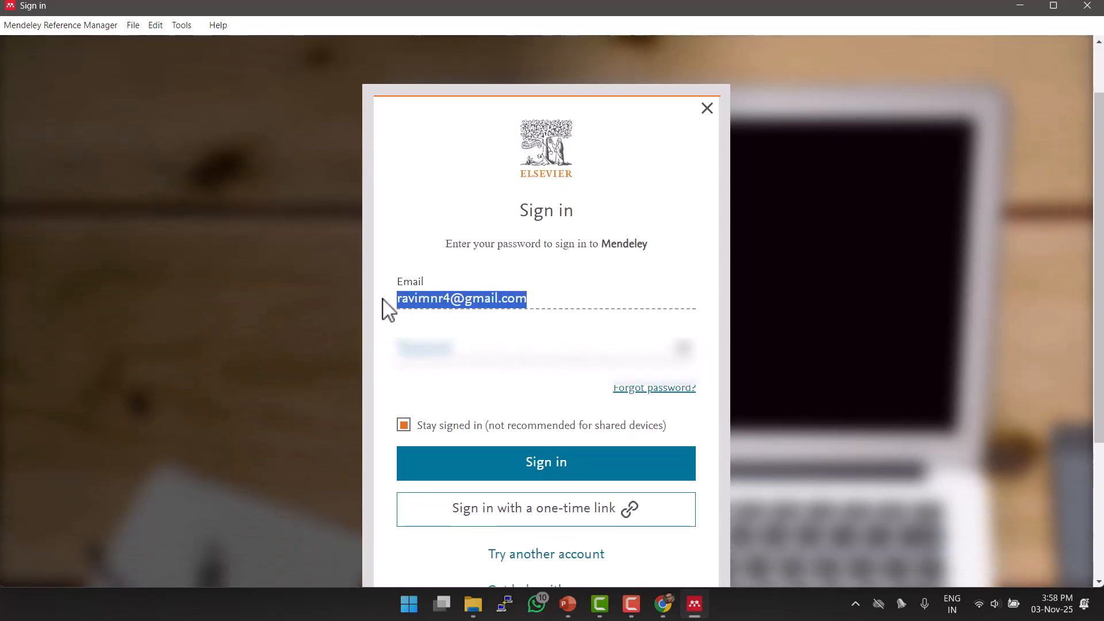
left_click(486, 347)
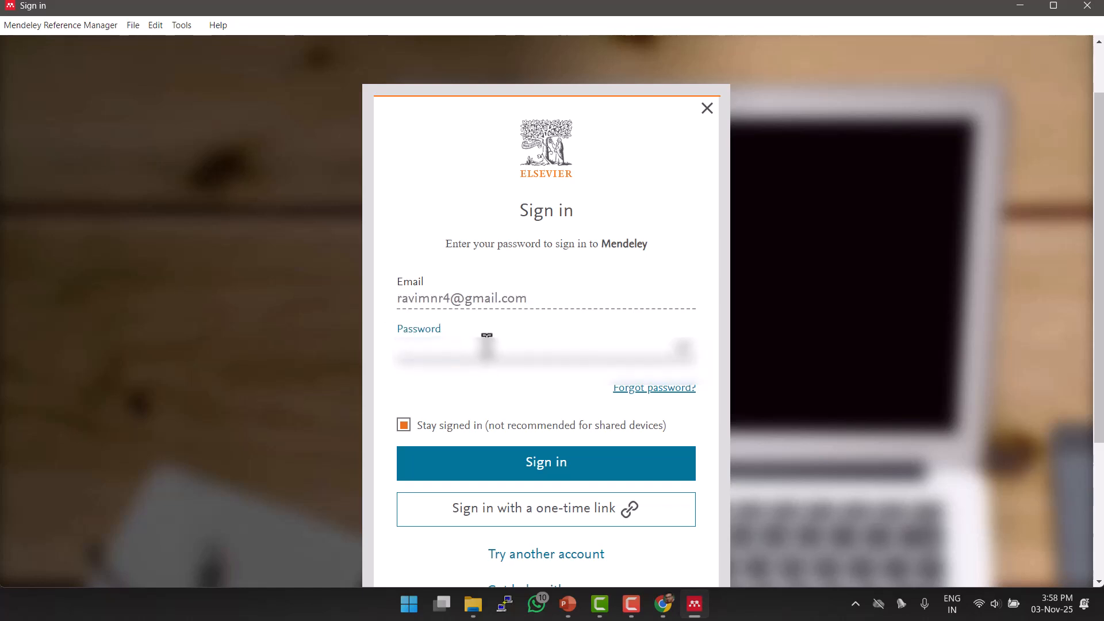
type("••")
type("•••")
left_click(513, 467)
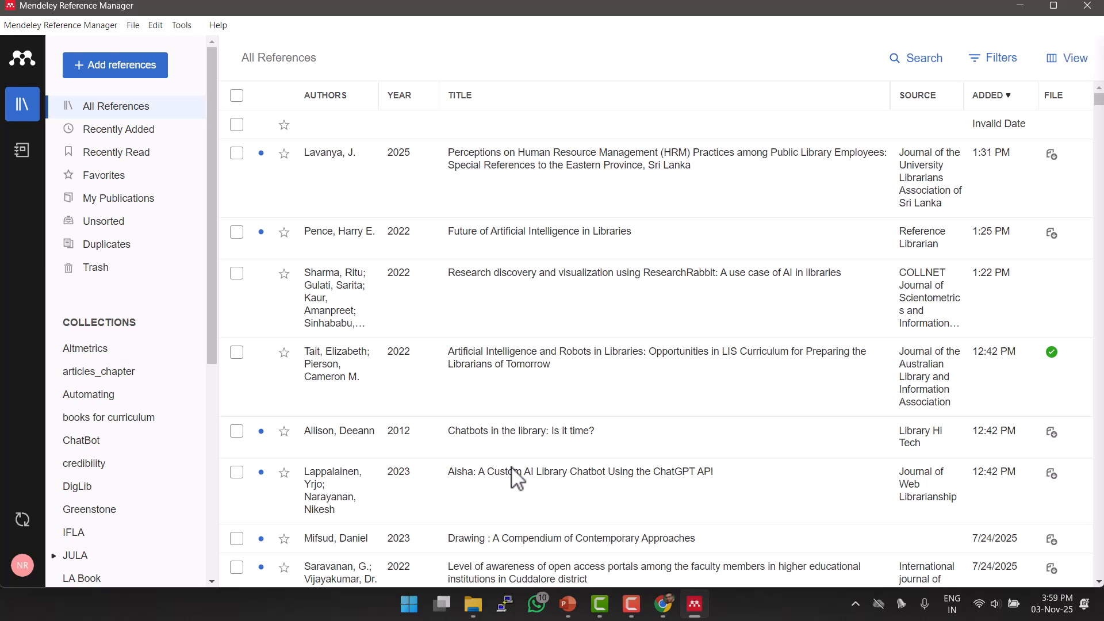
right_click(514, 479)
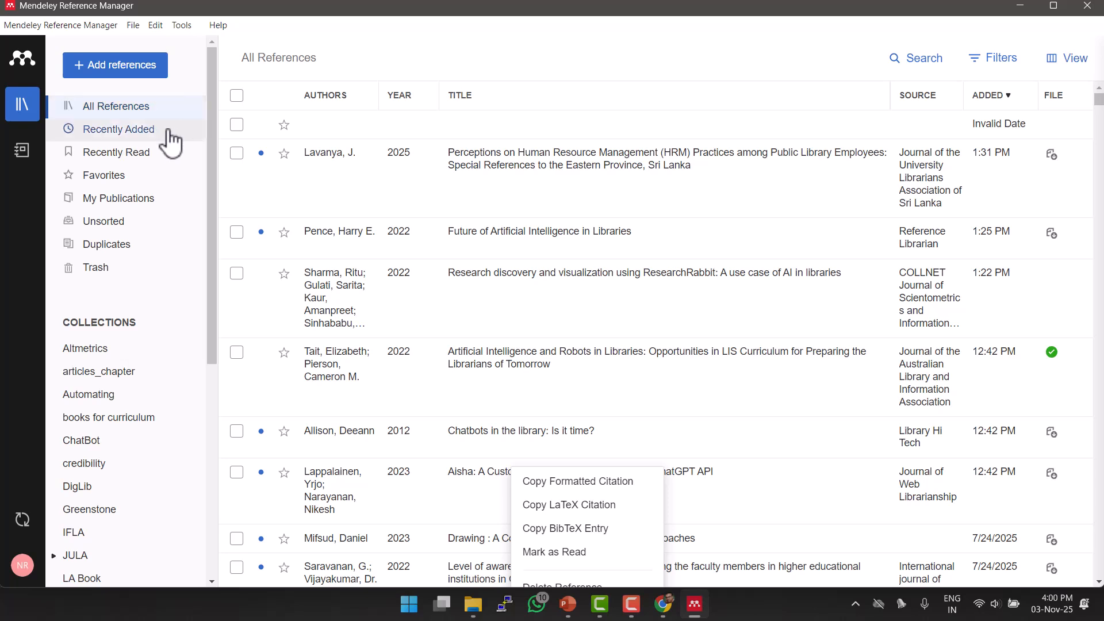
left_click_drag(214, 124, 228, 359)
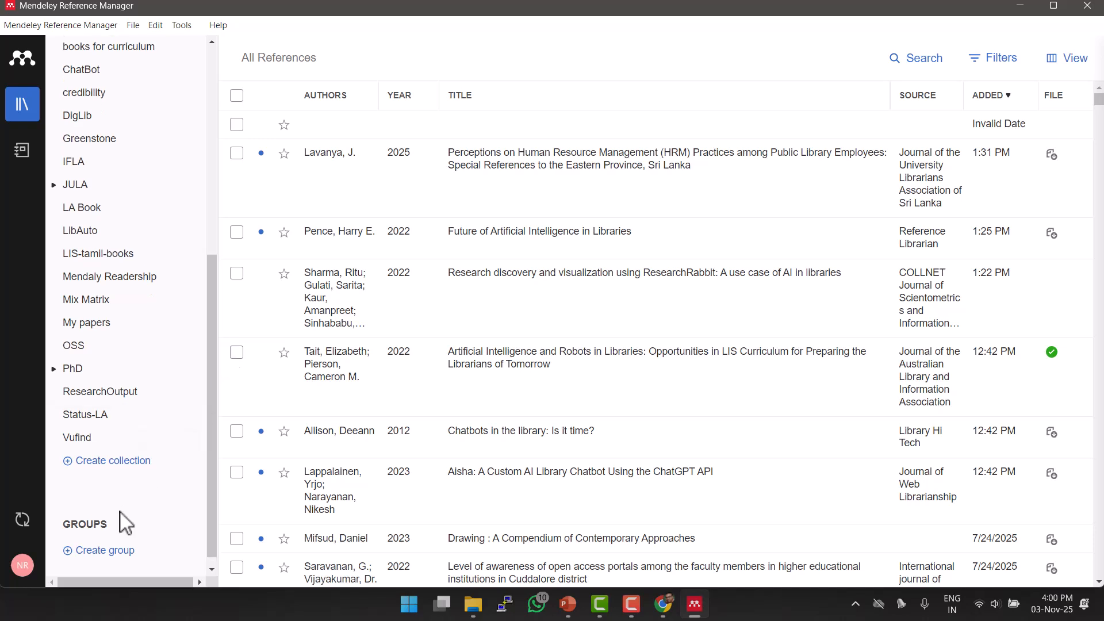
Create a collection named 'Chapter1' and open it.
left_click(106, 466)
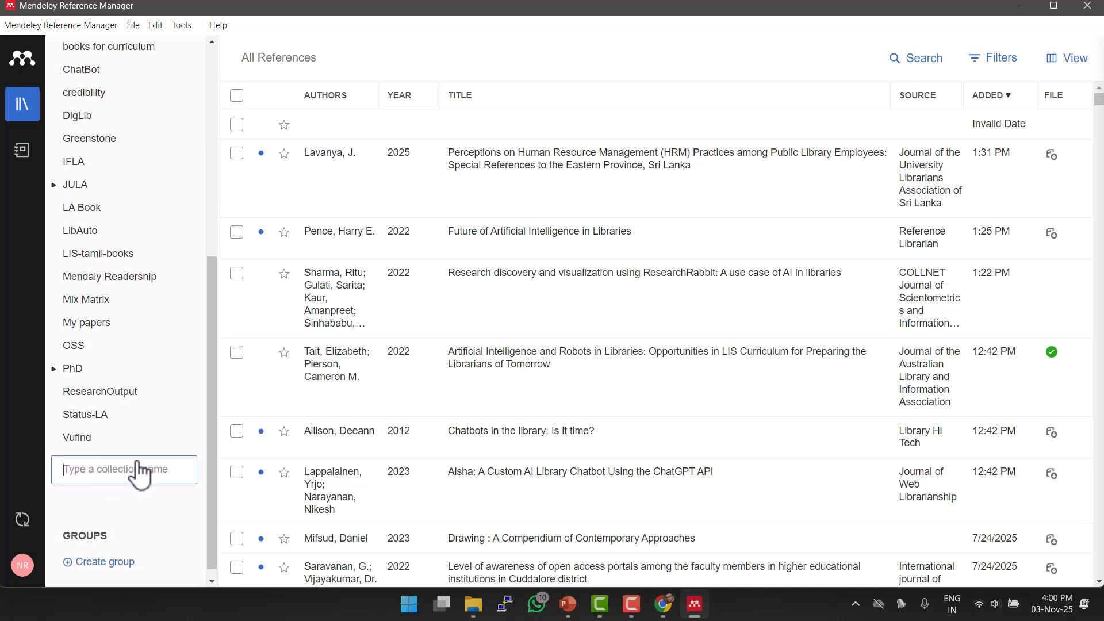
type("Chapter1")
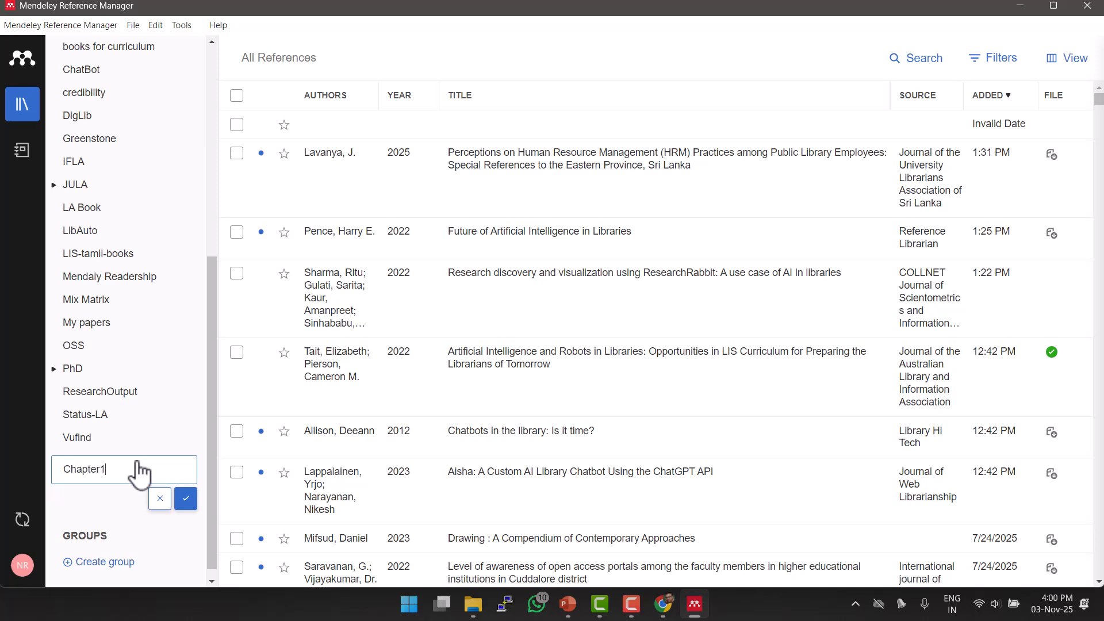
left_click(187, 499)
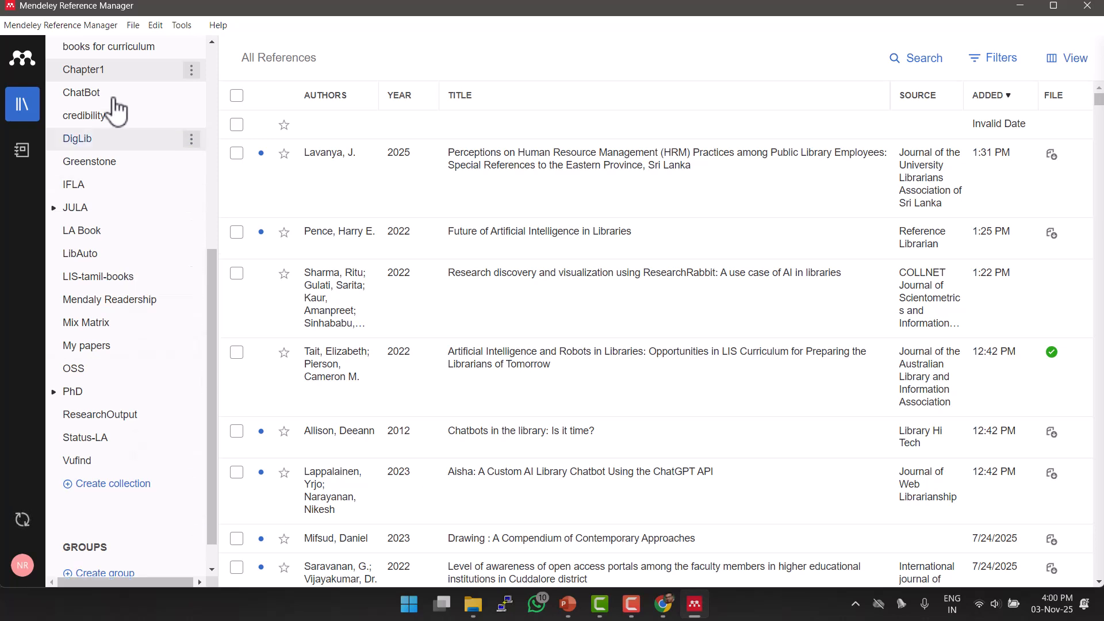
left_click(133, 70)
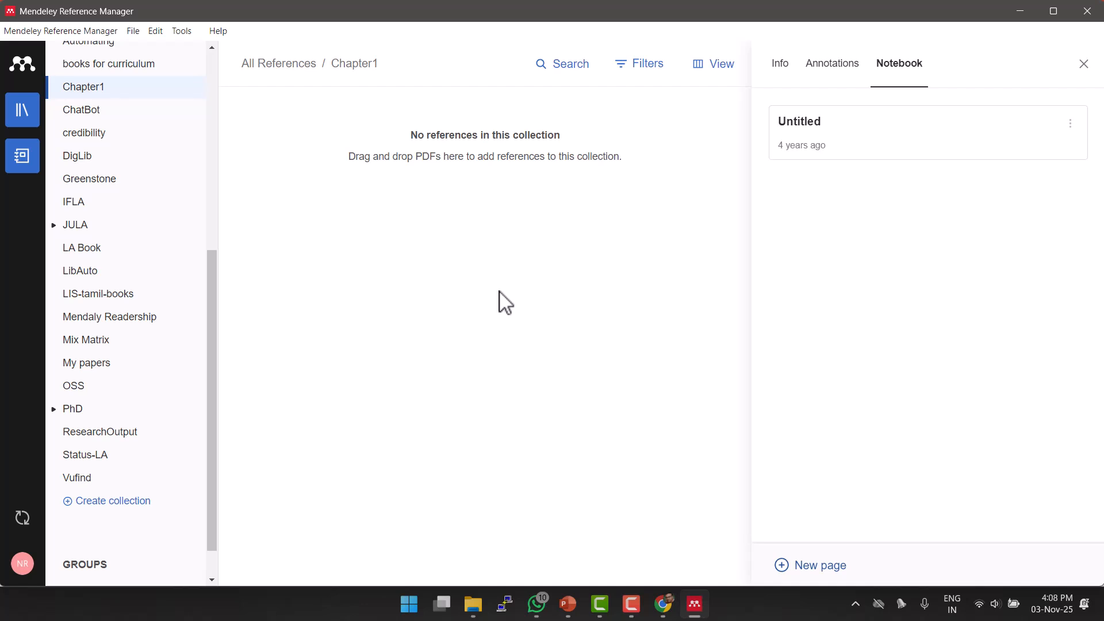
Import 'Future of Artificial Intelligence in Libraries.pdf' from Downloads into Chapter1.
left_click_drag(212, 300, 222, 91)
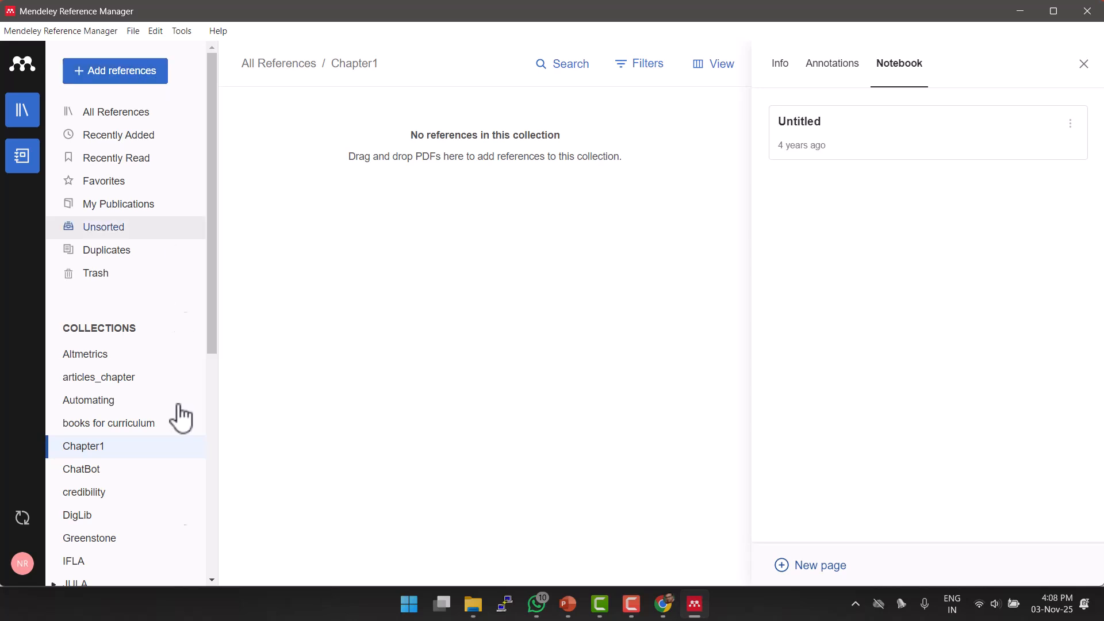
left_click(128, 80)
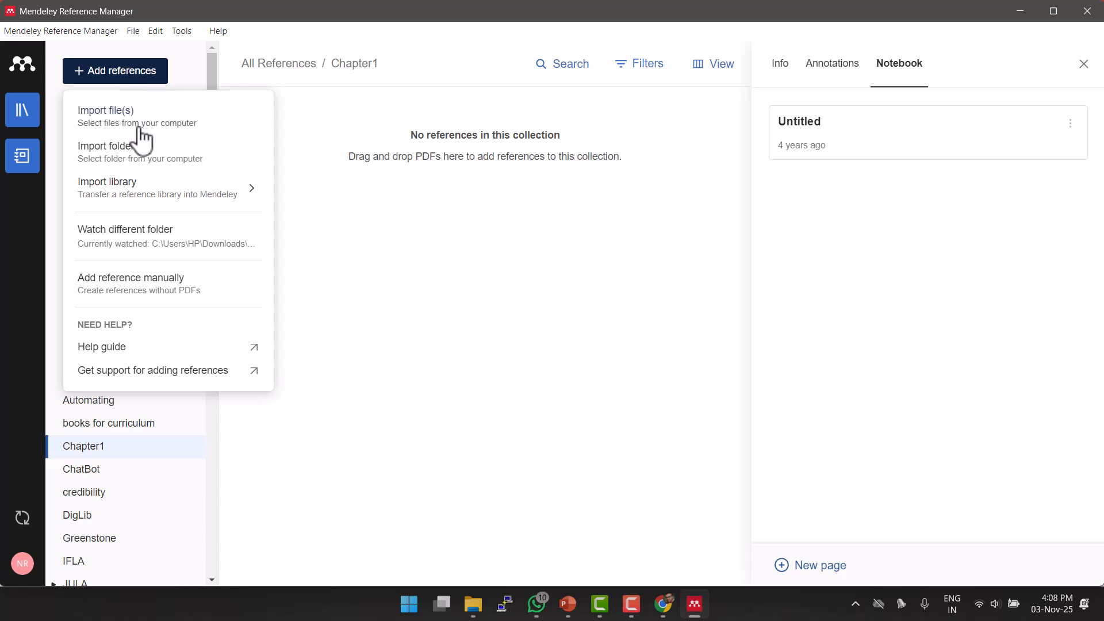
mouse_move(148, 198)
left_click(129, 122)
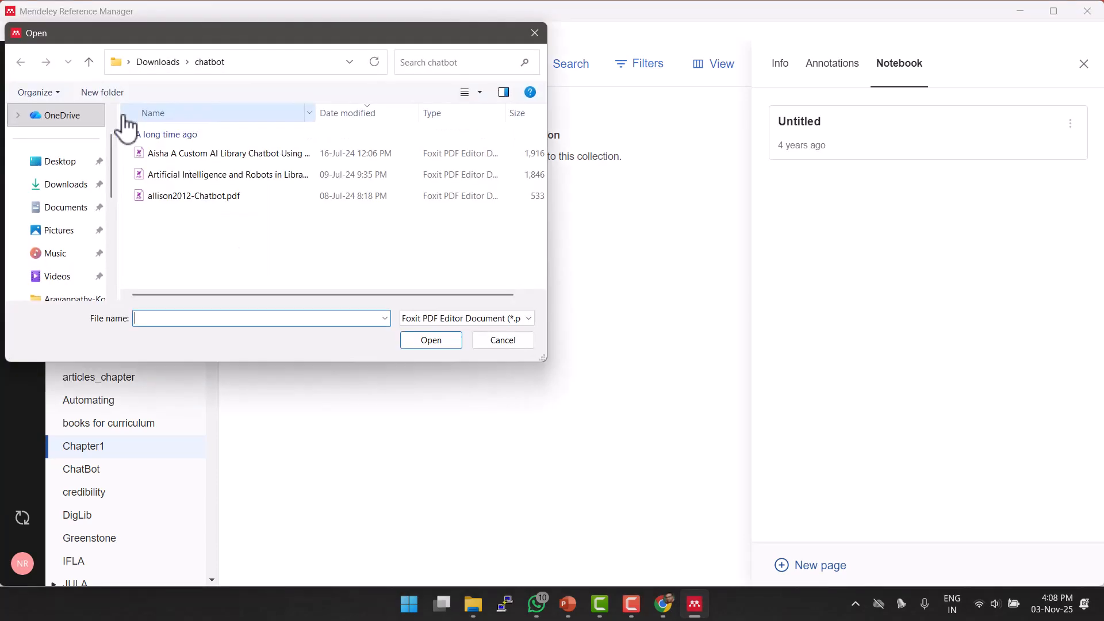
left_click(159, 64)
left_click(166, 159)
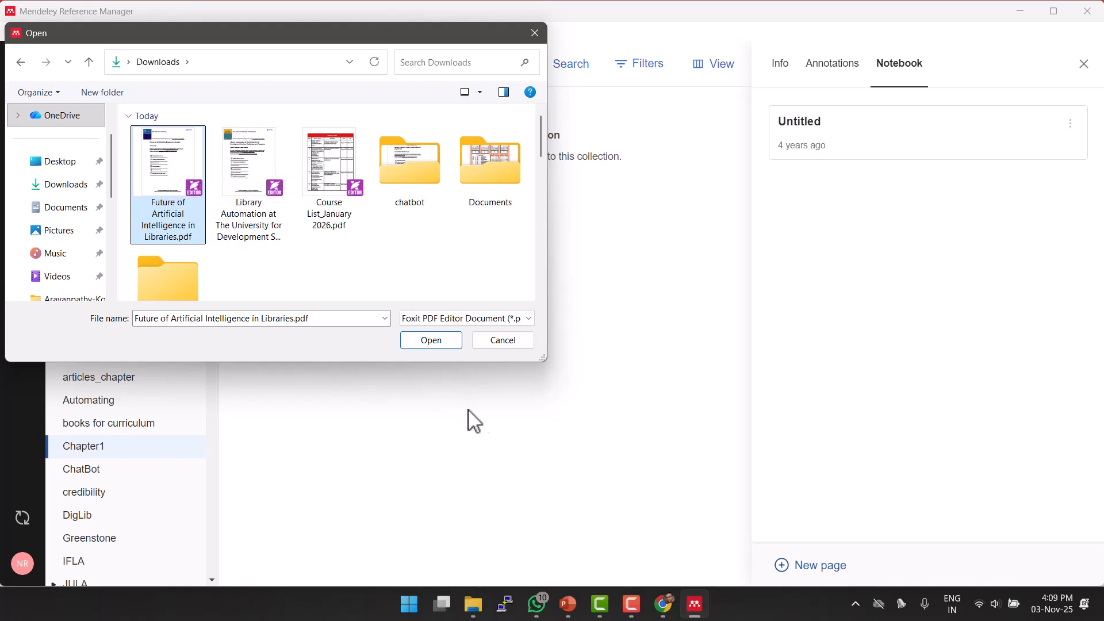
left_click(431, 340)
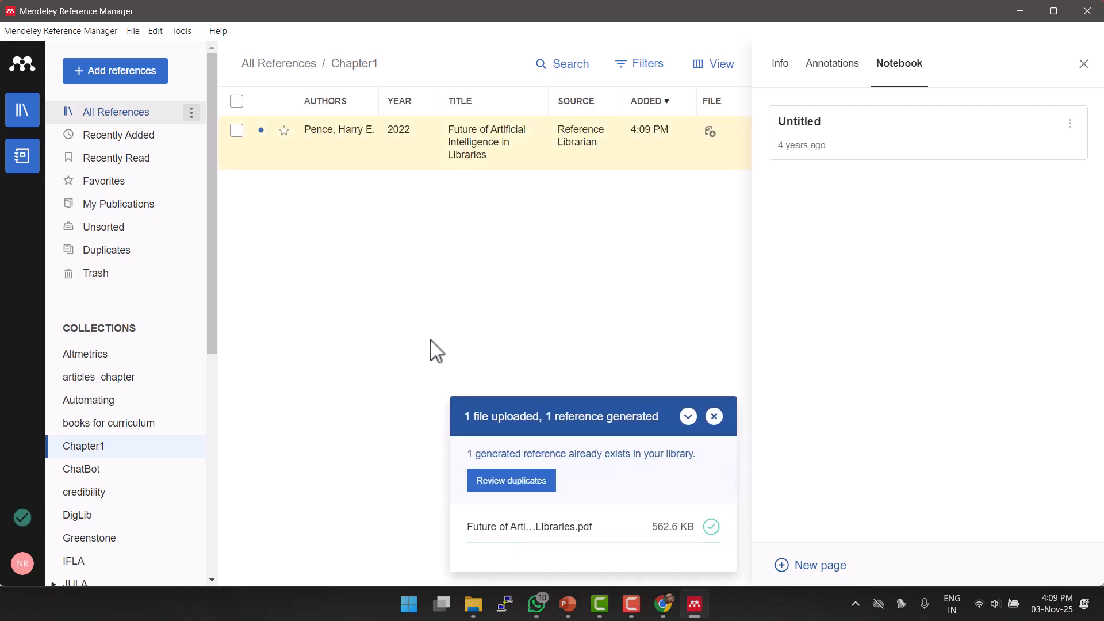
Review the Pence 2022 article's bibliographic Info, then close the side panel.
left_click(1083, 64)
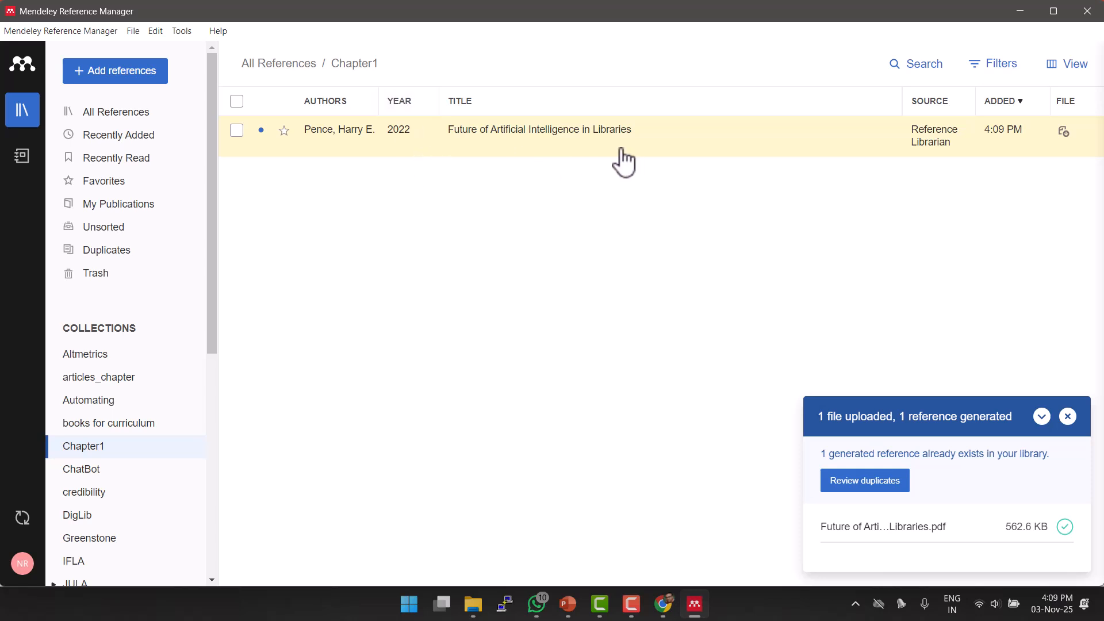
left_click(511, 153)
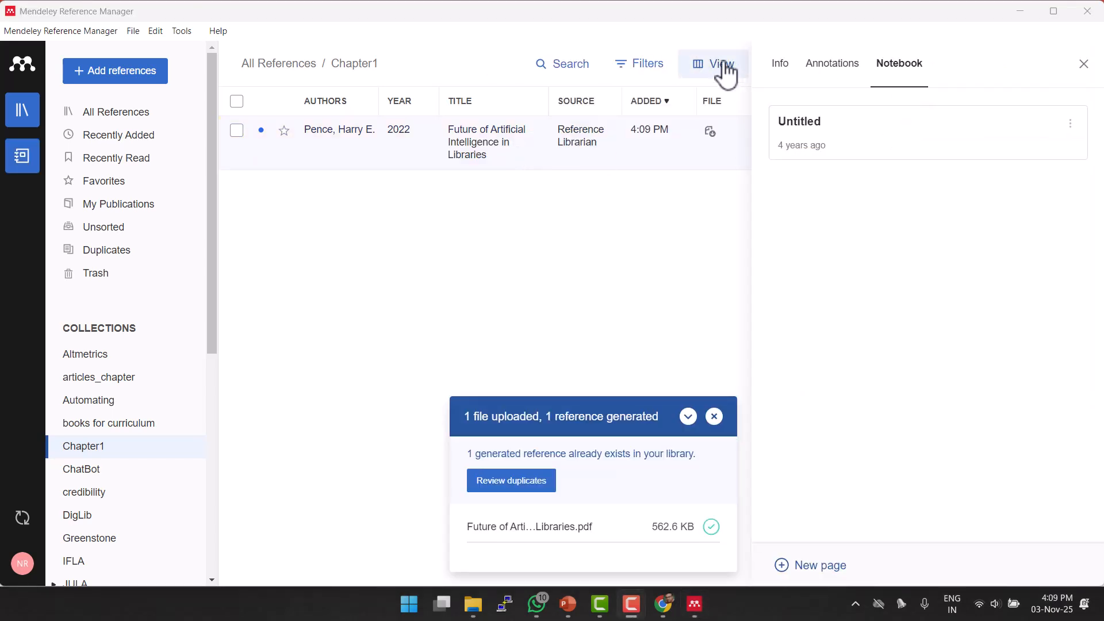
left_click(775, 70)
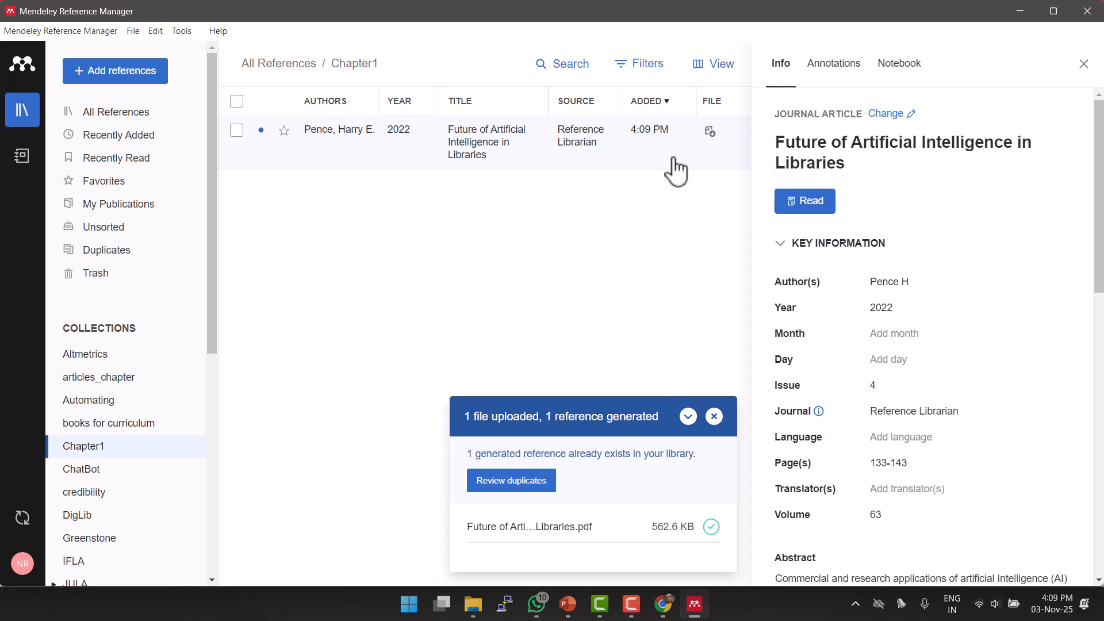
left_click(1084, 64)
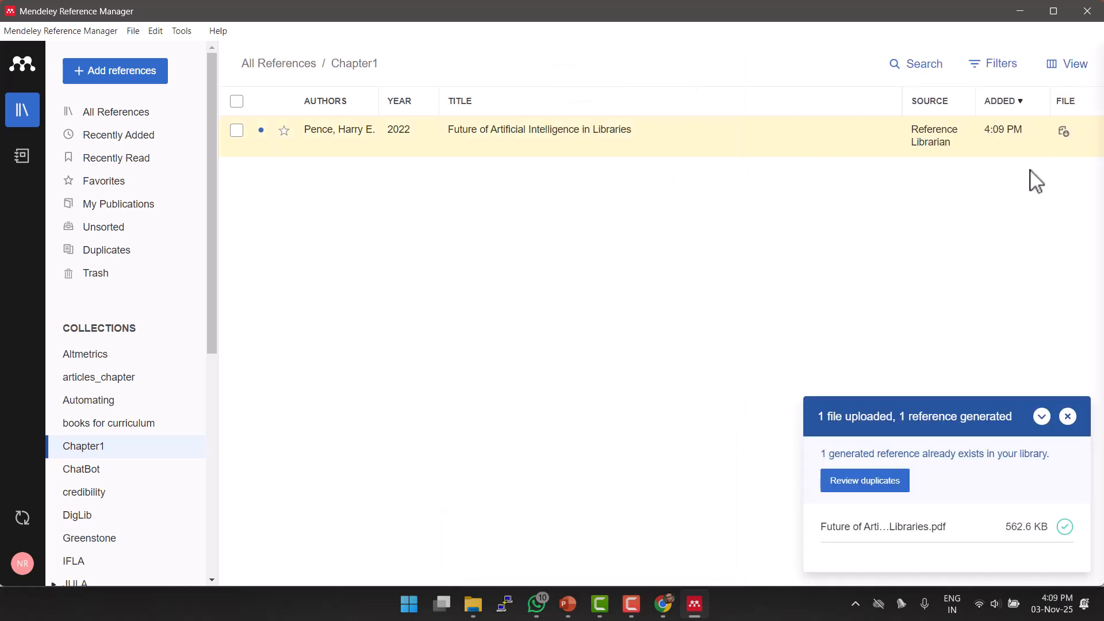
left_click(1081, 76)
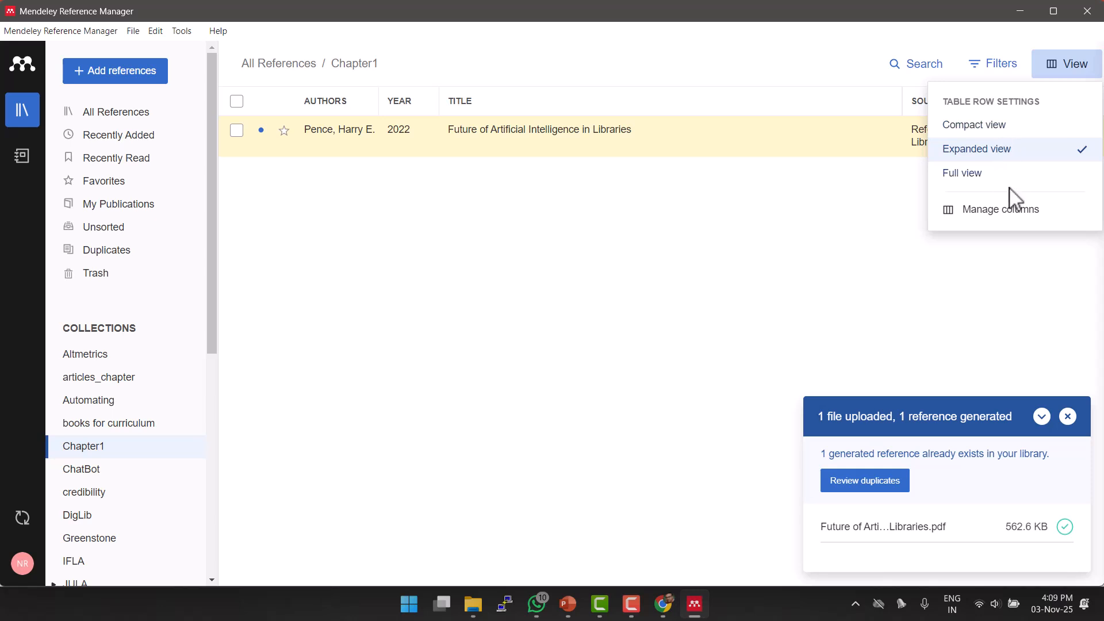
left_click(1001, 133)
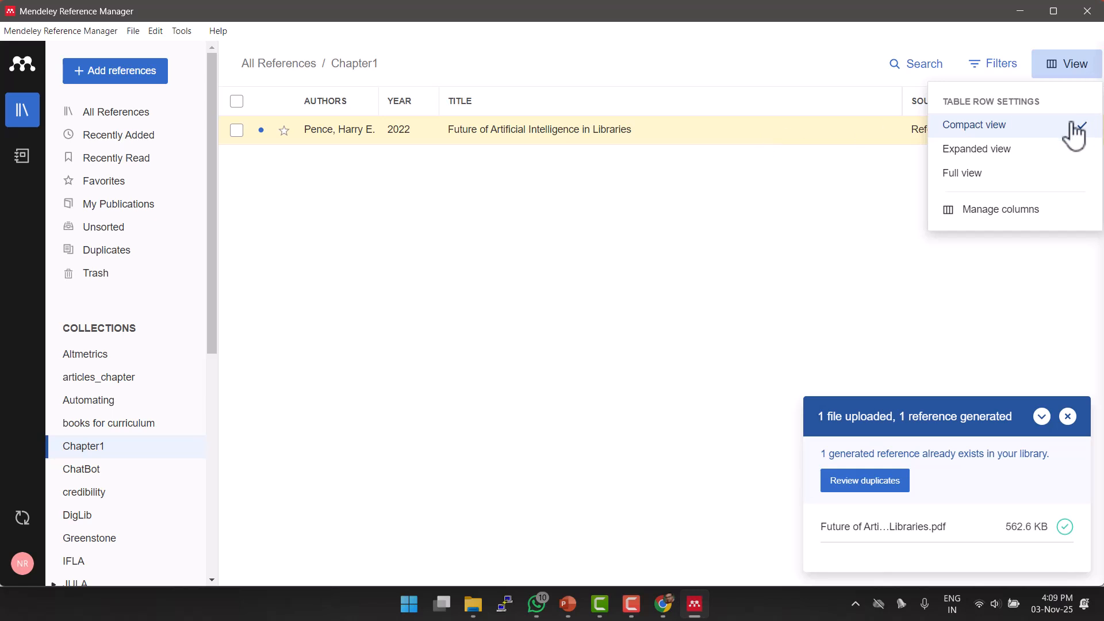
left_click(999, 152)
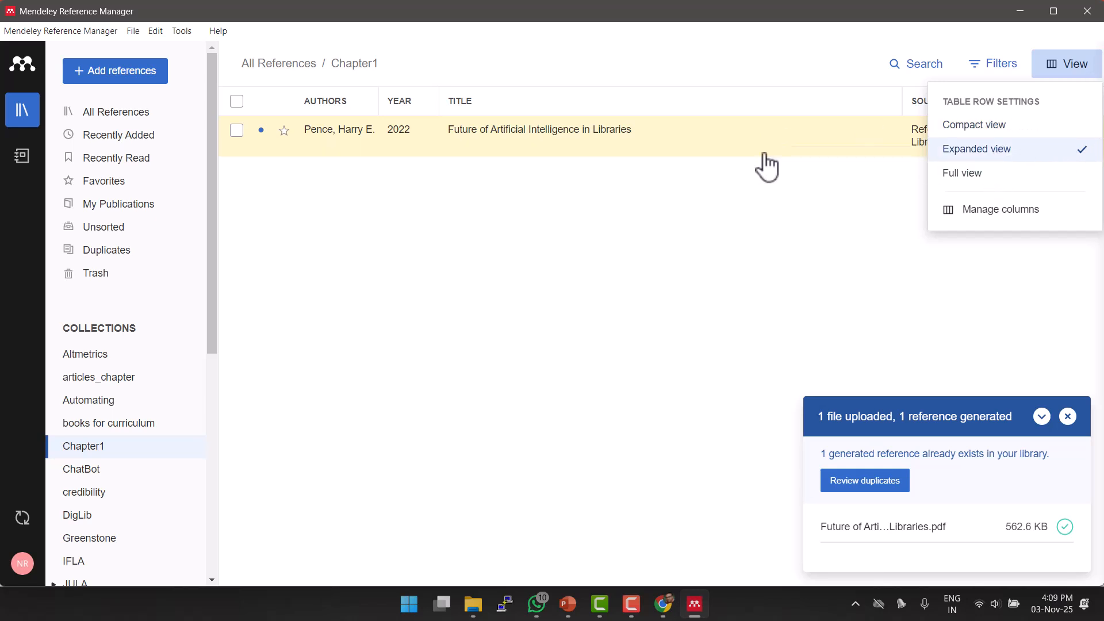
left_click(1001, 176)
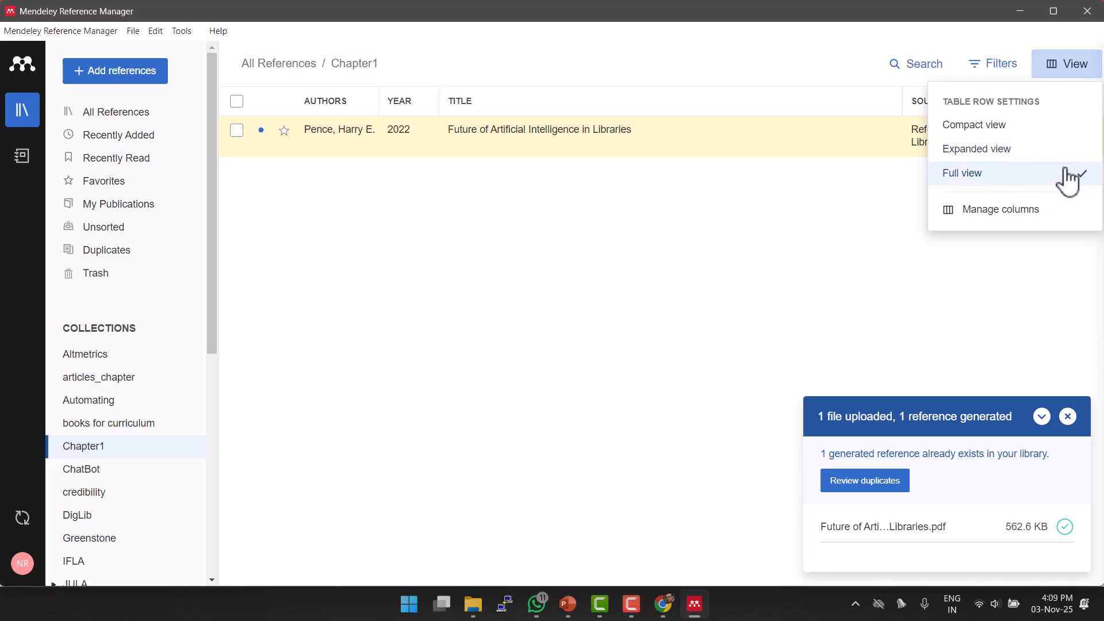
left_click(1008, 151)
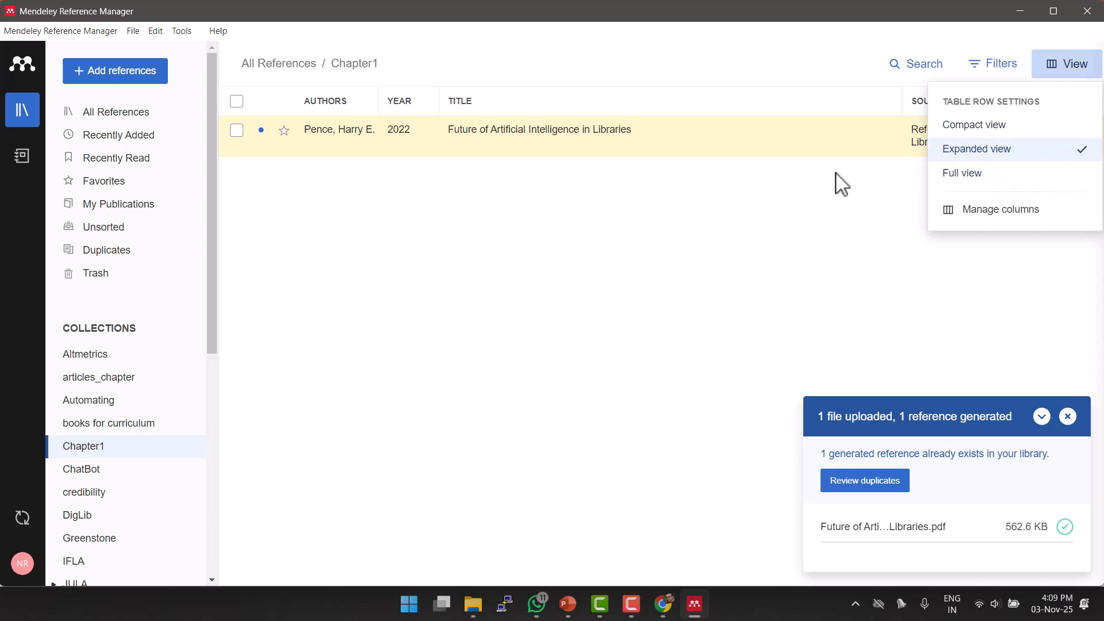
left_click(791, 226)
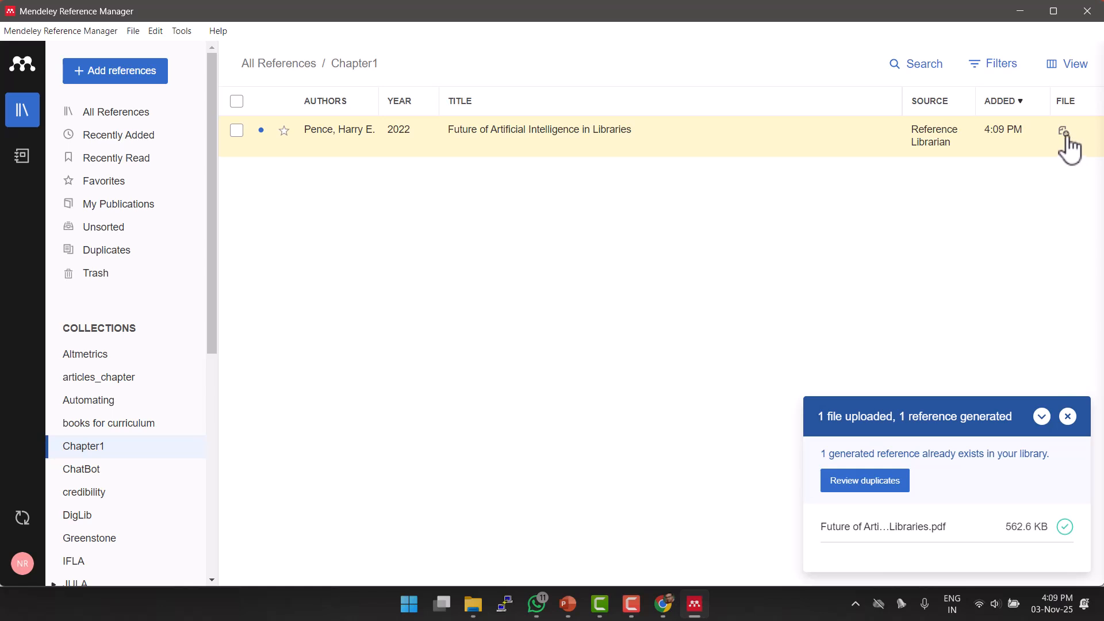
Open the article's PDF in the built-in reader and scroll through its first pages.
left_click(1064, 132)
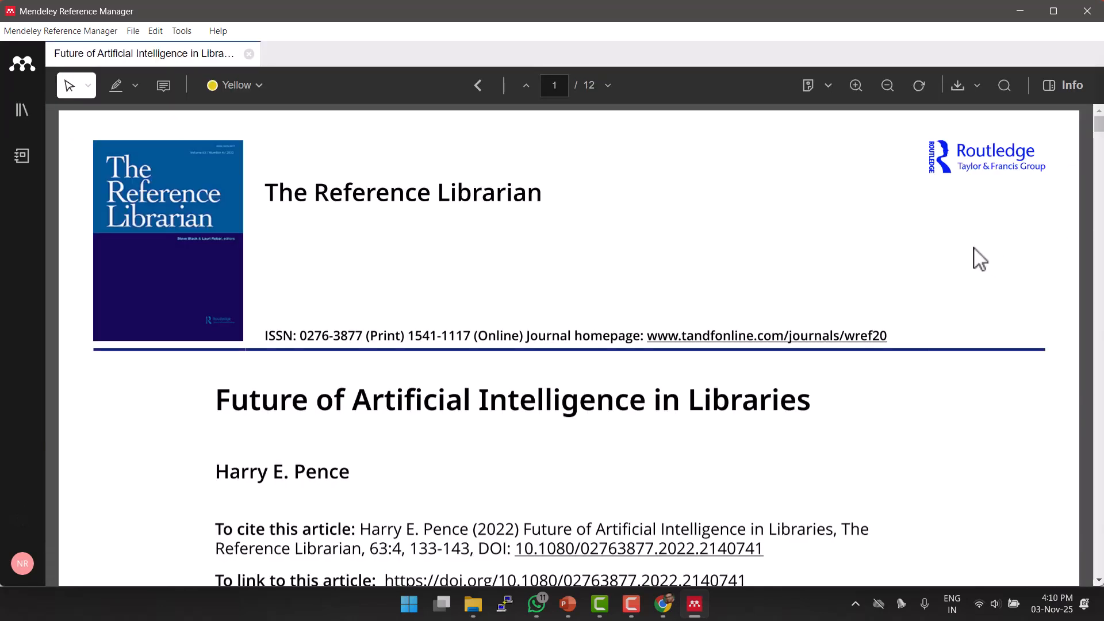
scroll(982, 256, "down", 7)
scroll(953, 258, "down", 10)
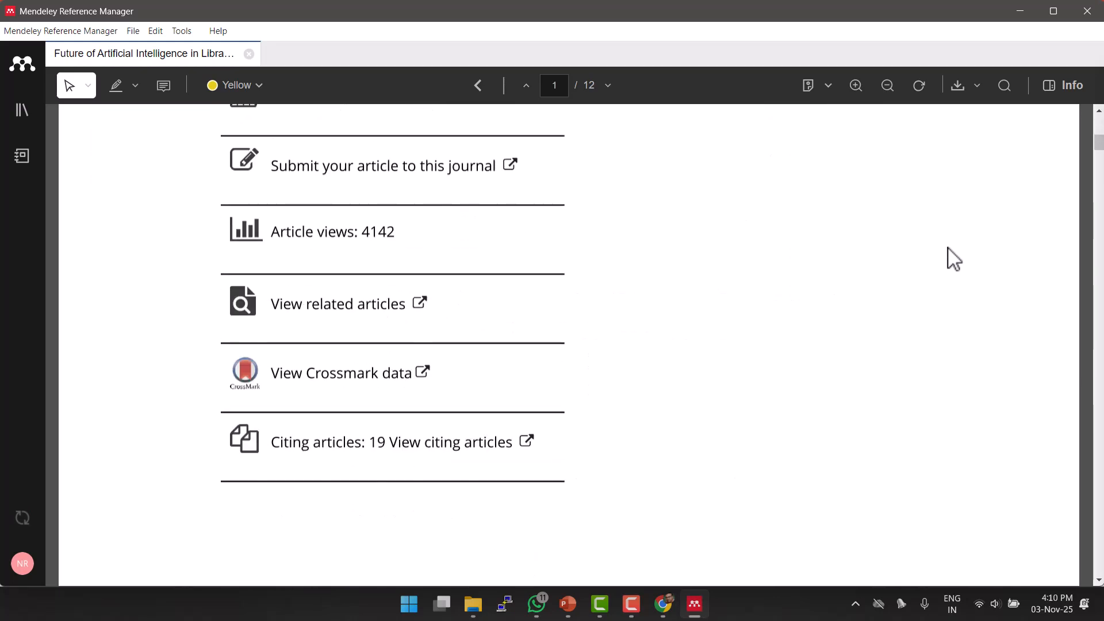
scroll(953, 259, "down", 10)
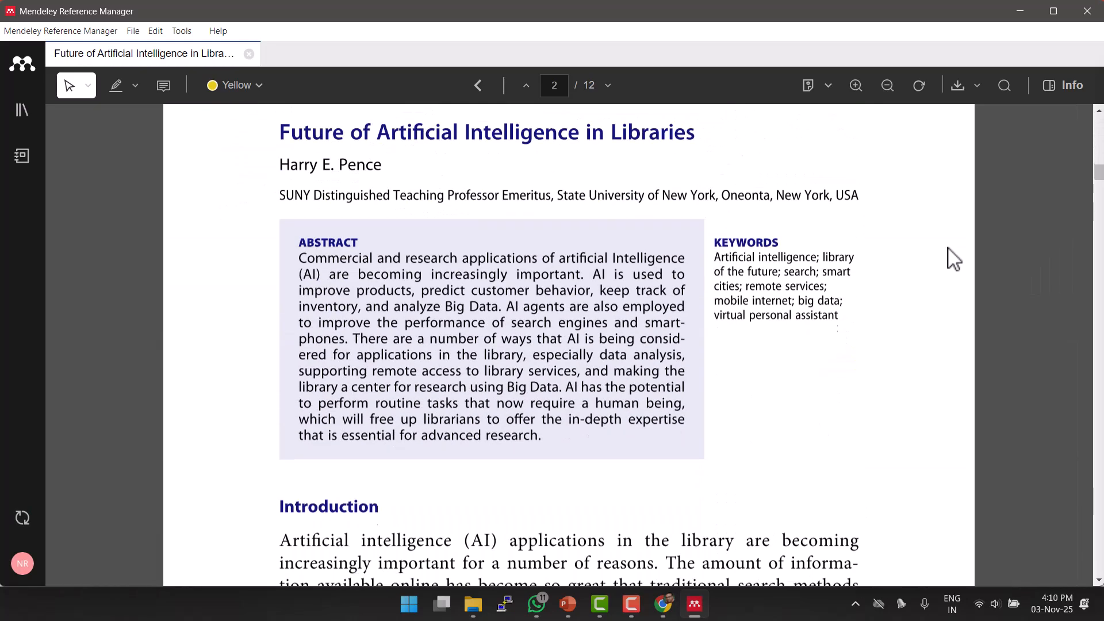
scroll(953, 258, "up", 5)
scroll(954, 258, "up", 10)
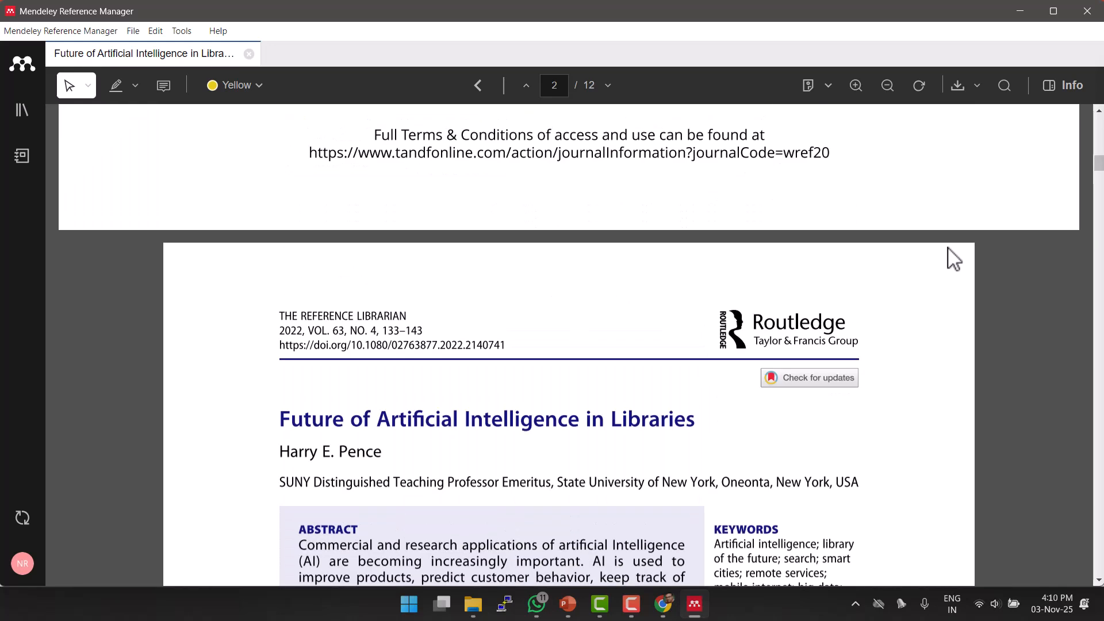
scroll(949, 256, "up", 5)
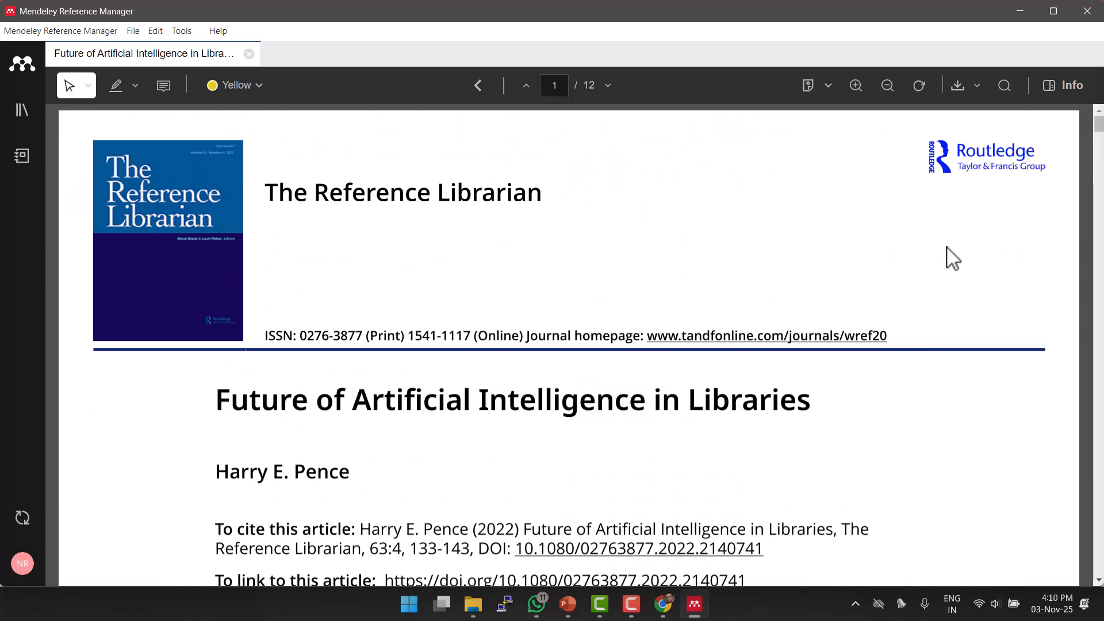
Close the PDF tab, review the reference's details, and dismiss the upload notification.
left_click(248, 54)
left_click(345, 143)
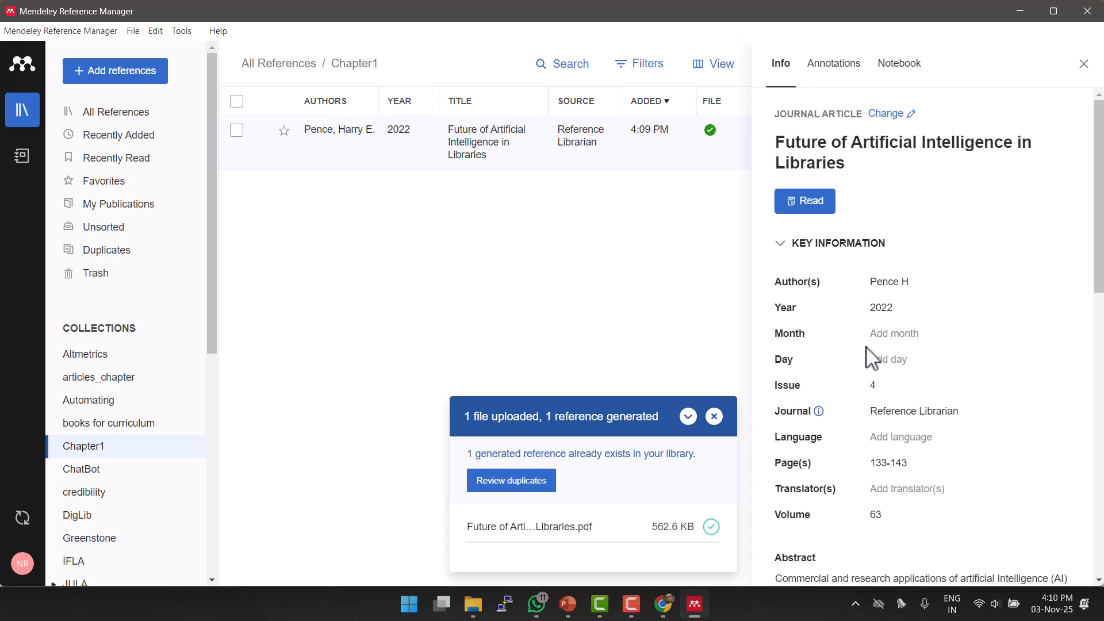
scroll(872, 358, "down", 5)
scroll(842, 331, "down", 5)
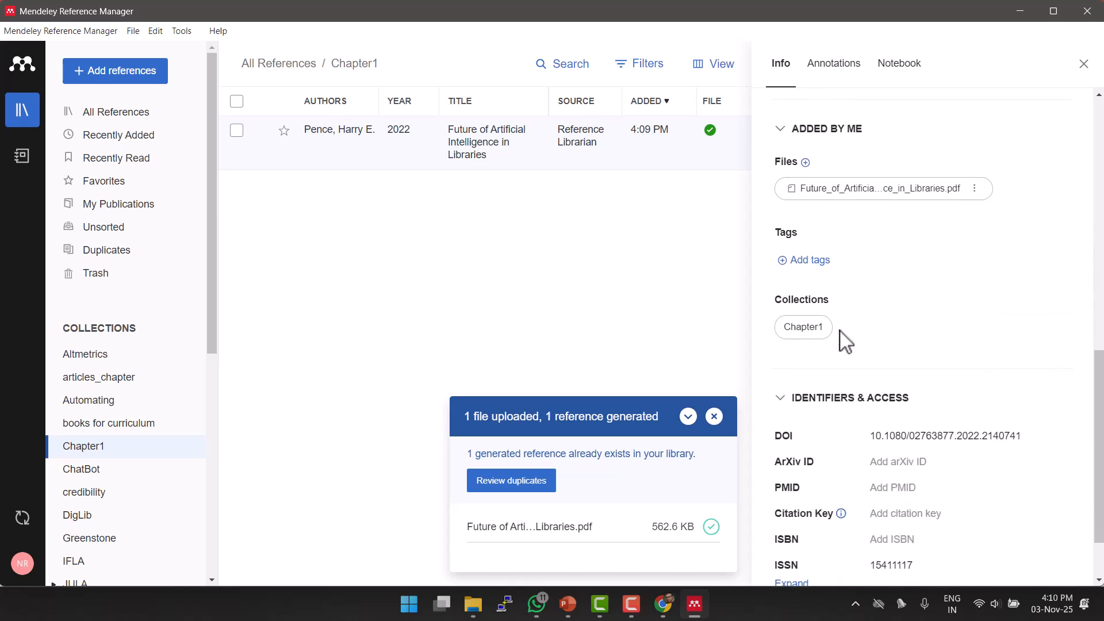
scroll(845, 341, "down", 2)
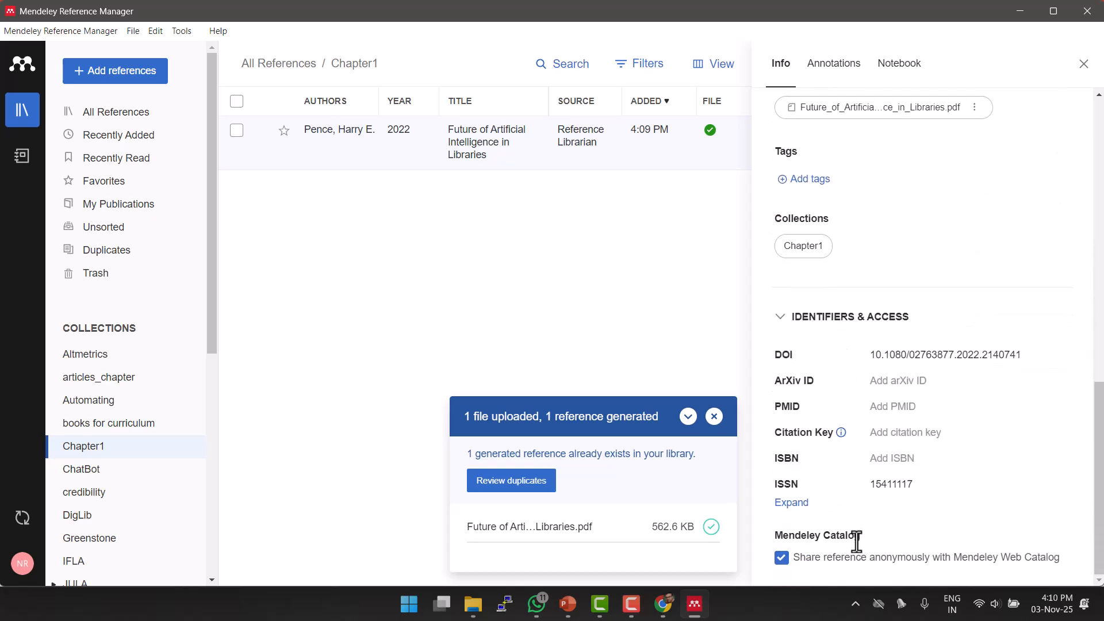
left_click(714, 417)
scroll(927, 320, "up", 15)
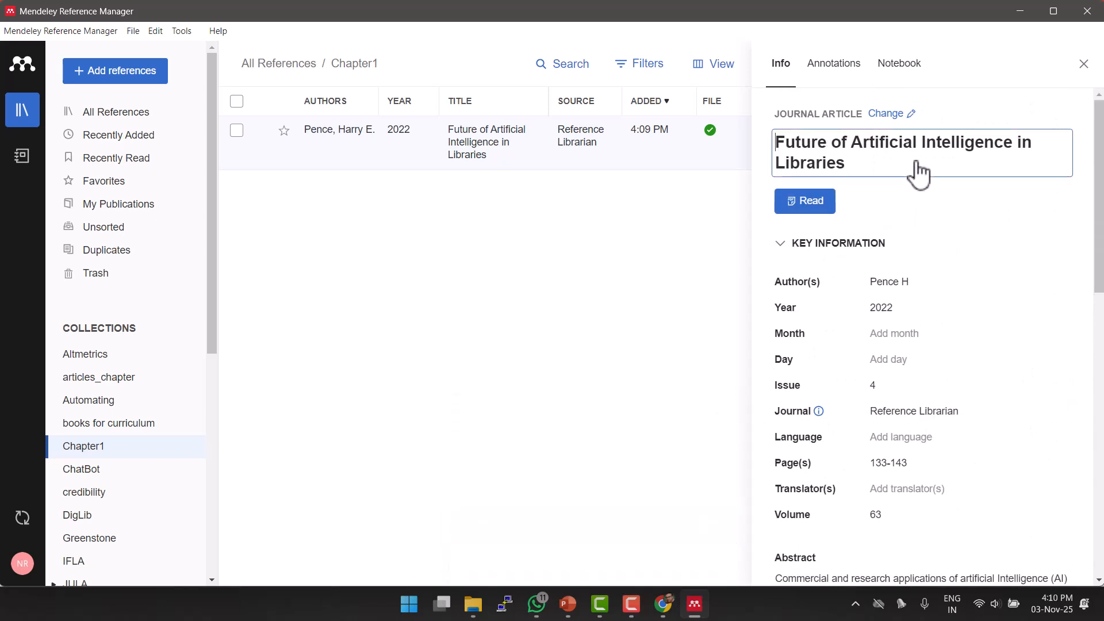
Check the article title field, then close the details panel.
left_click(776, 142)
scroll(910, 461, "down", 3)
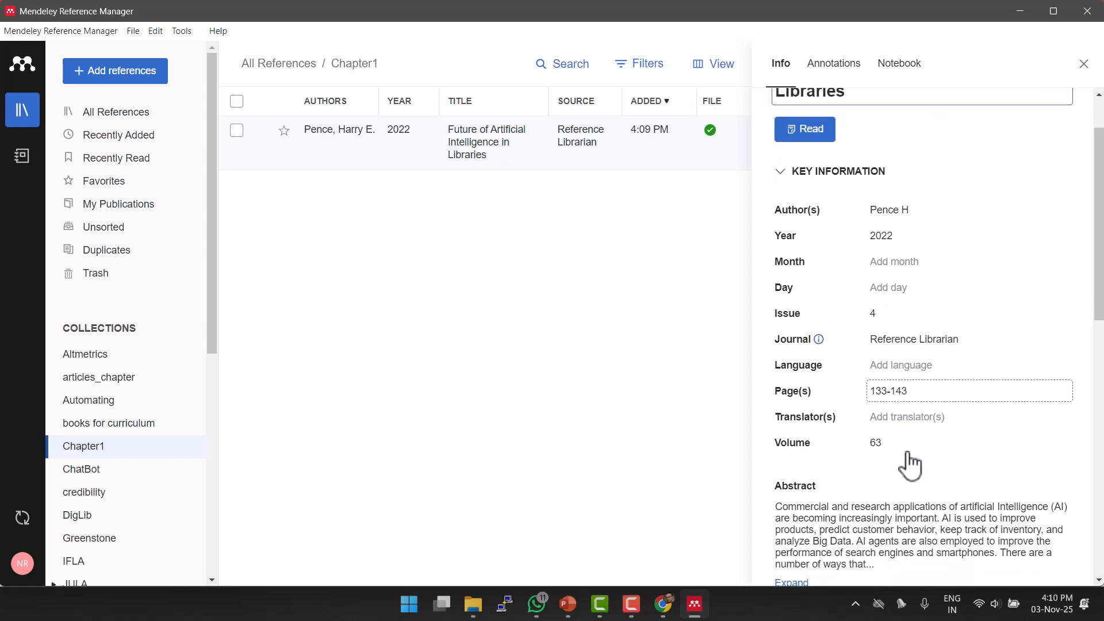
scroll(895, 331, "down", 2)
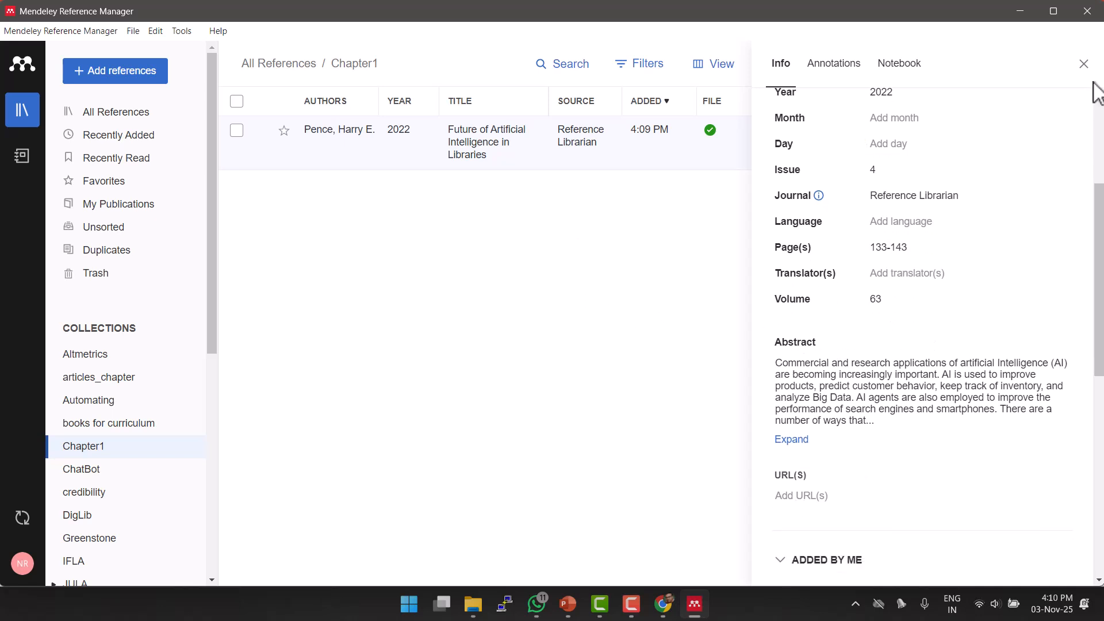
left_click(1084, 64)
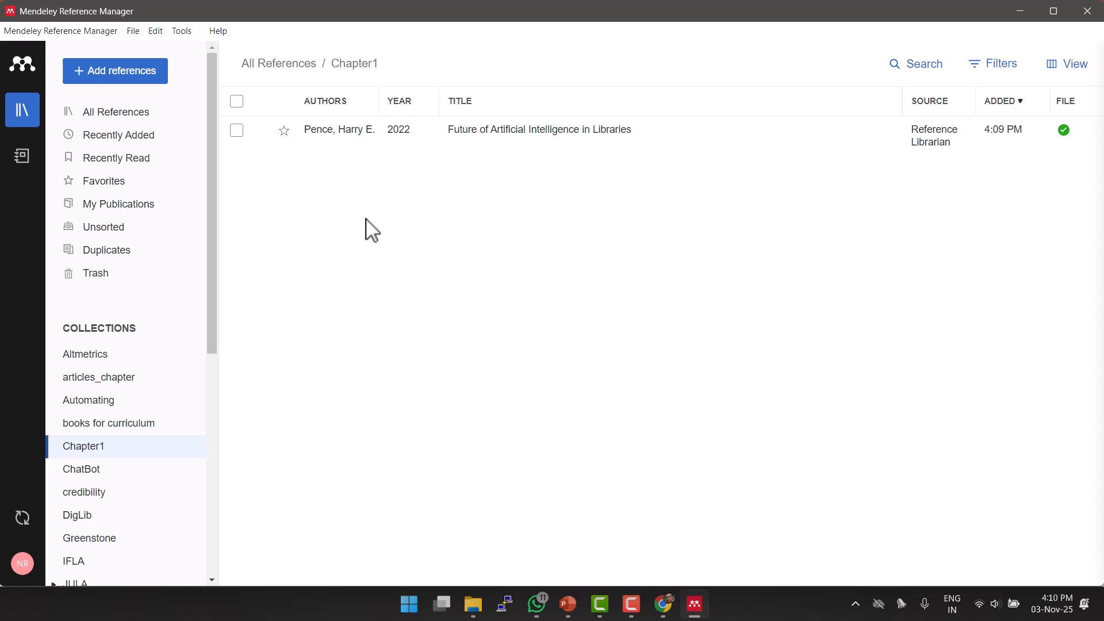
Import the Downloads chatbot folder's three PDFs into the Chapter1 collection.
left_click(109, 81)
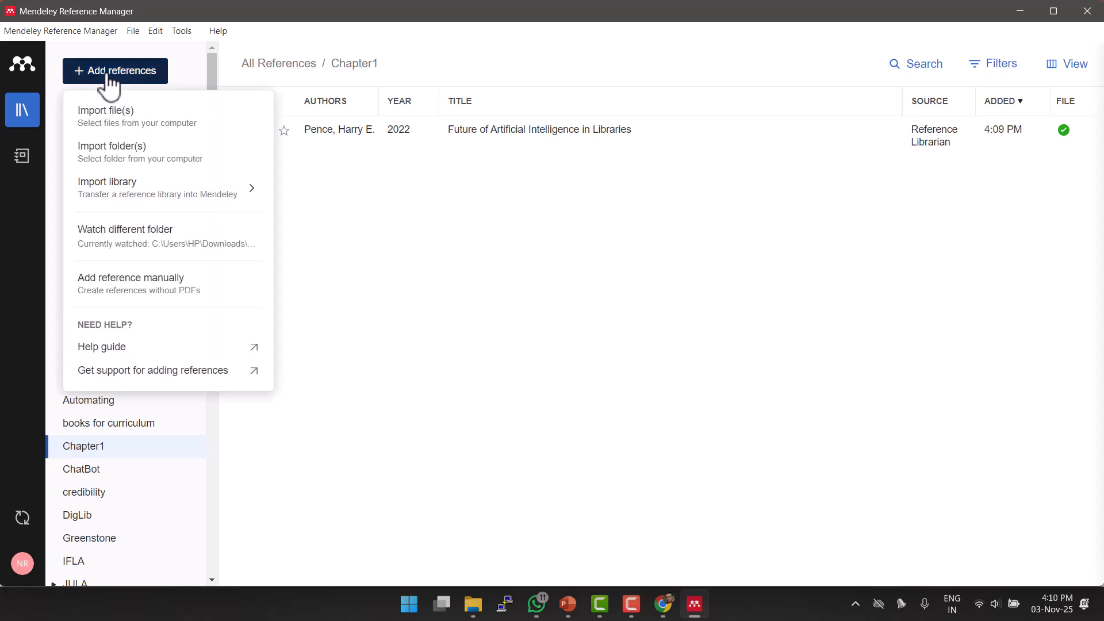
left_click(120, 156)
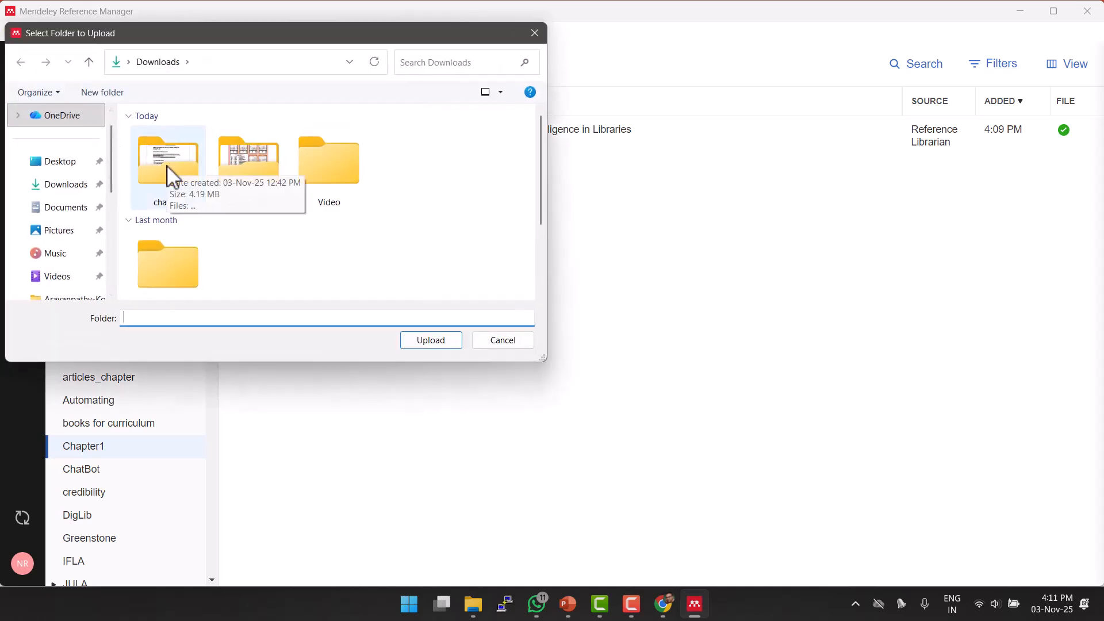
left_click(152, 172)
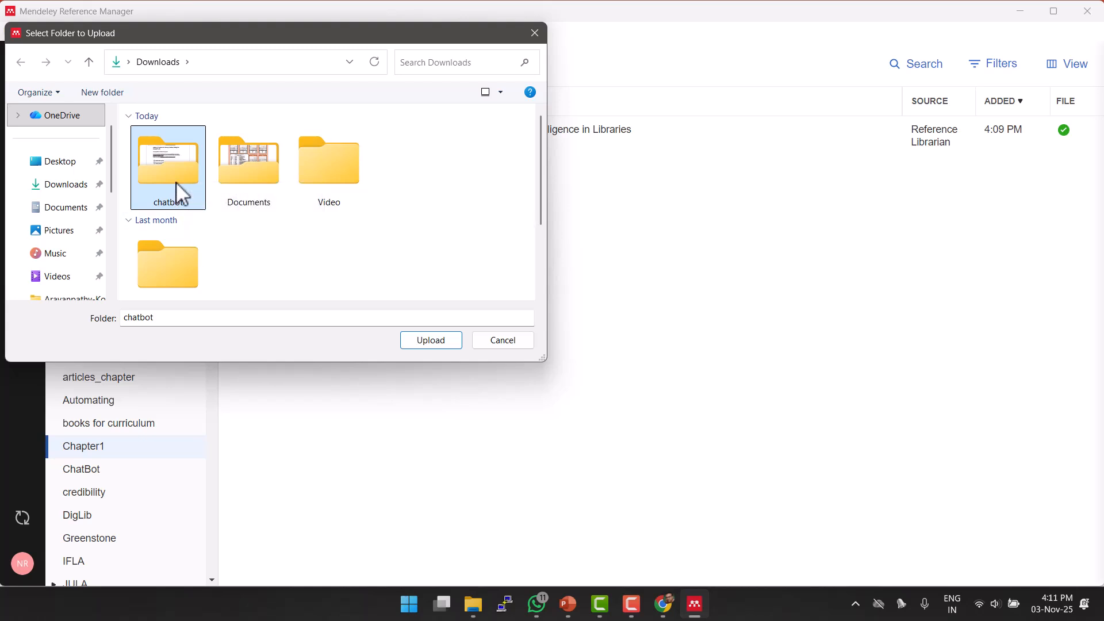
left_click(436, 344)
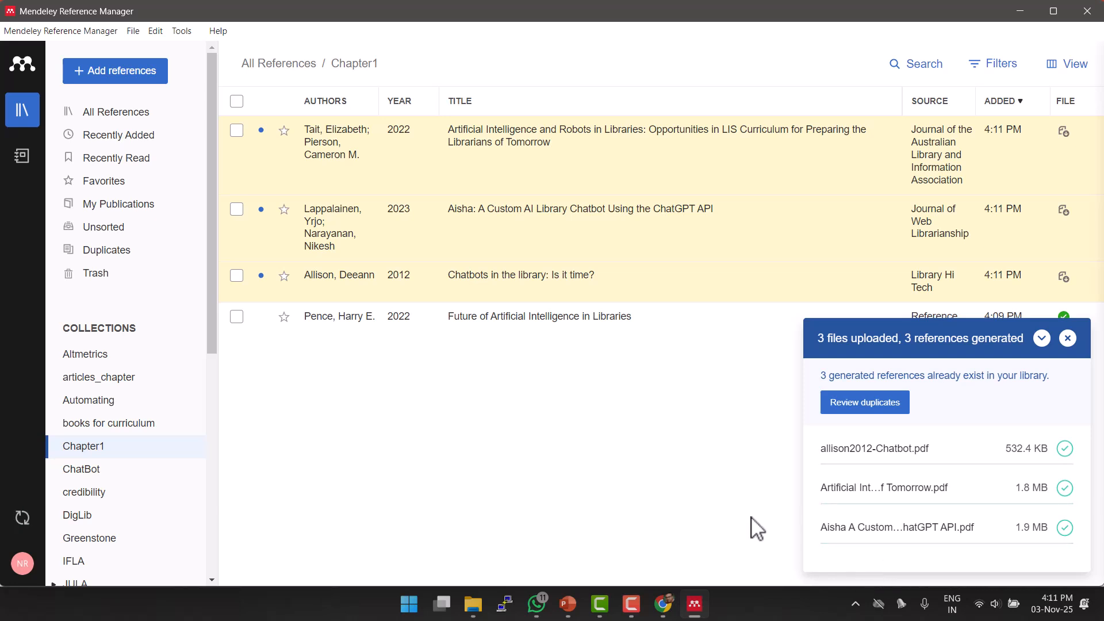
Review the robots, Aisha and Chatbots in the library articles' details, then close the details panel.
left_click(351, 168)
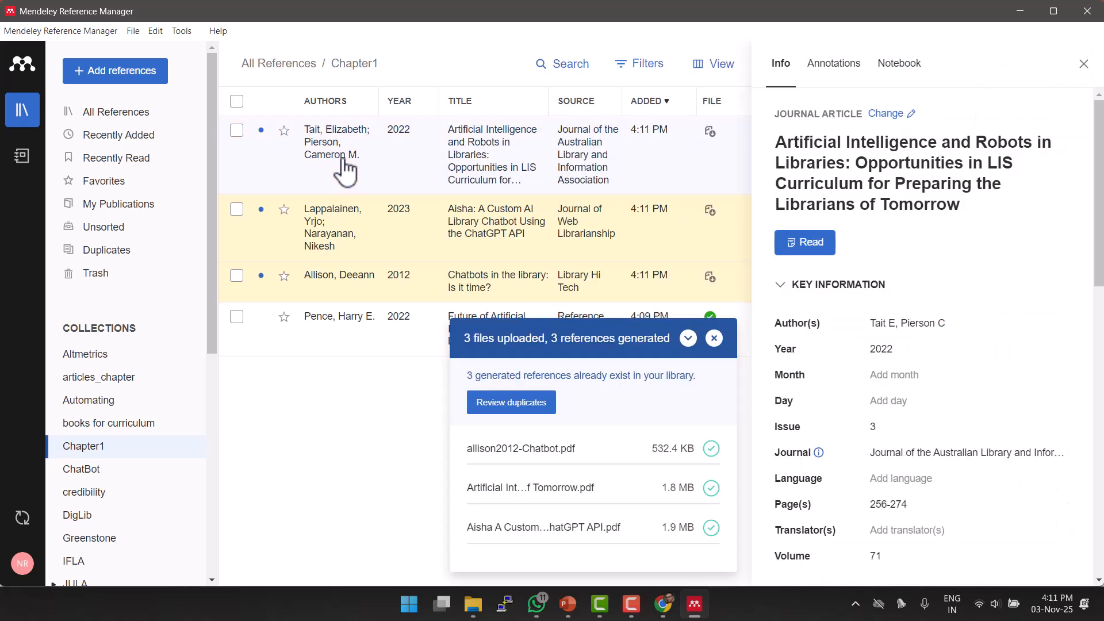
left_click(714, 338)
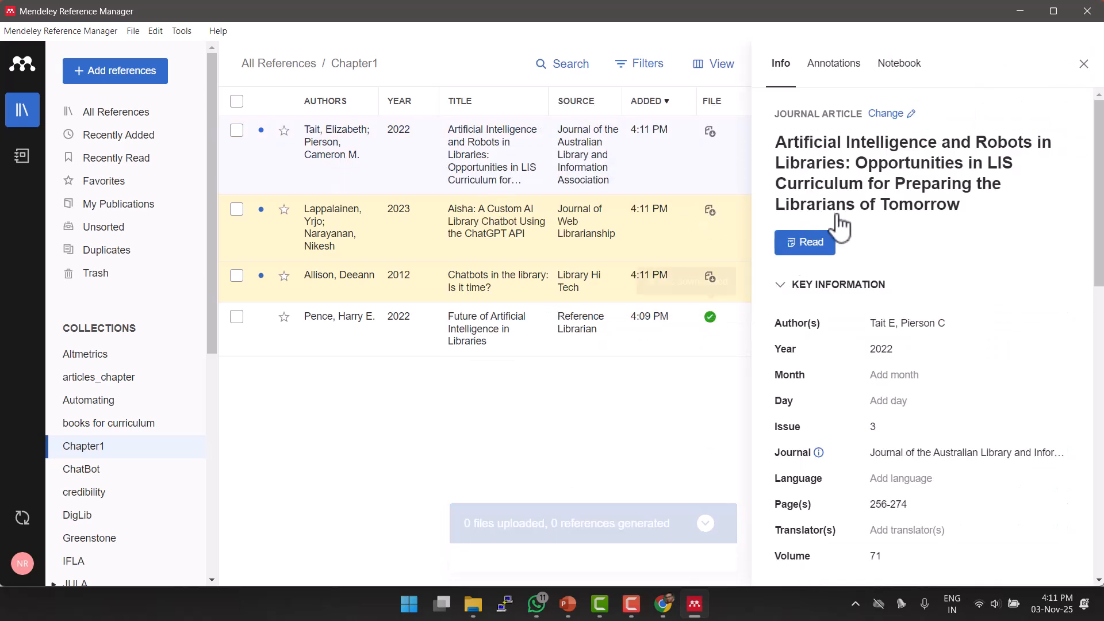
left_click(536, 230)
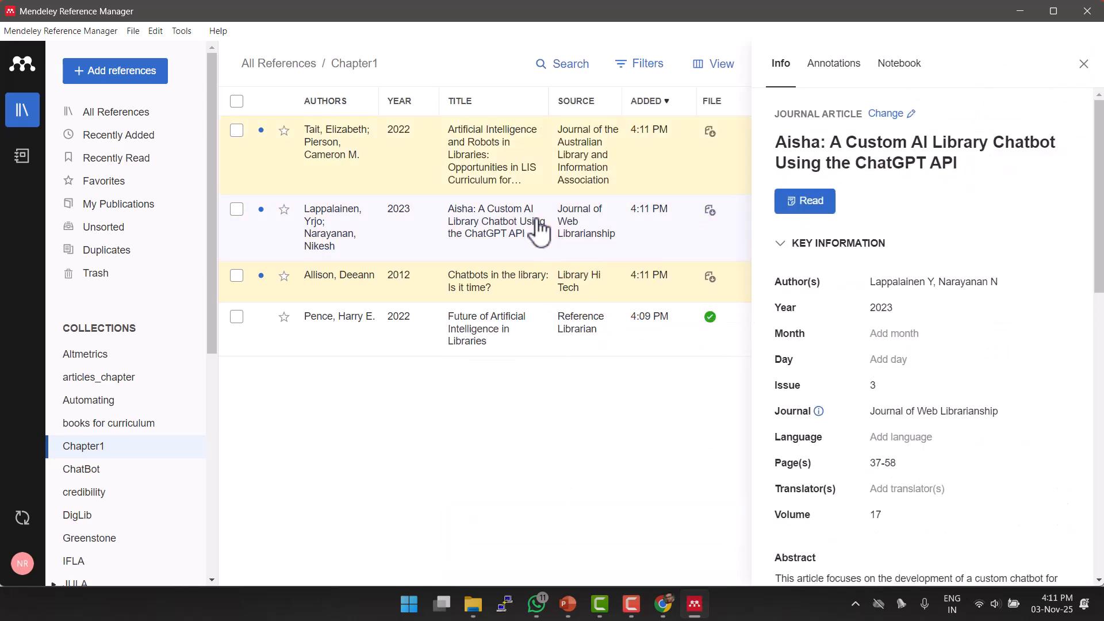
left_click(528, 289)
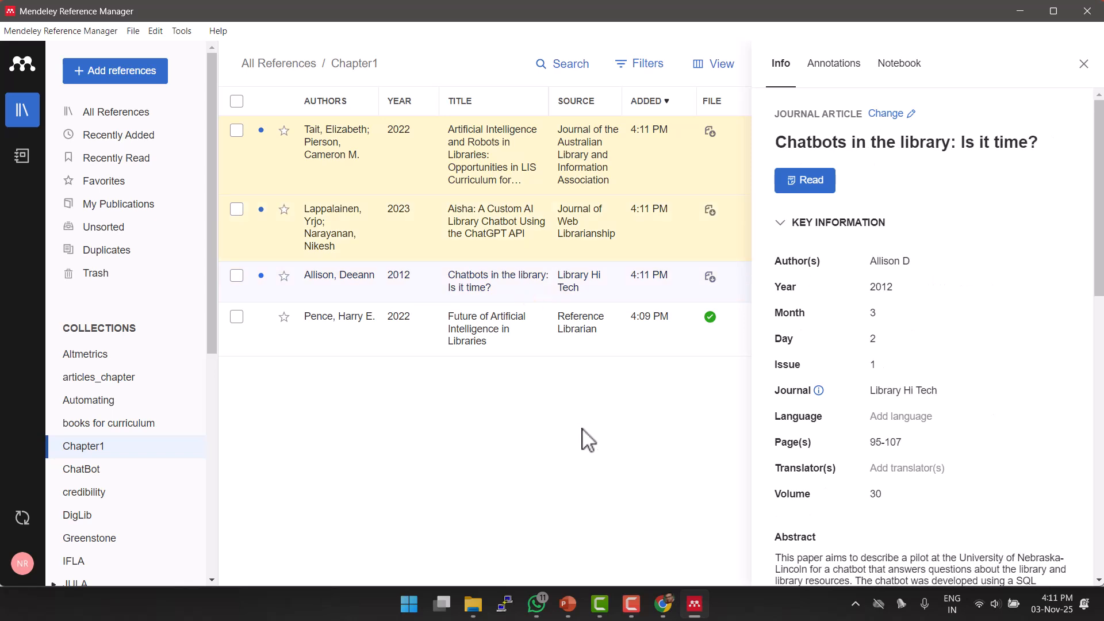
left_click(1084, 64)
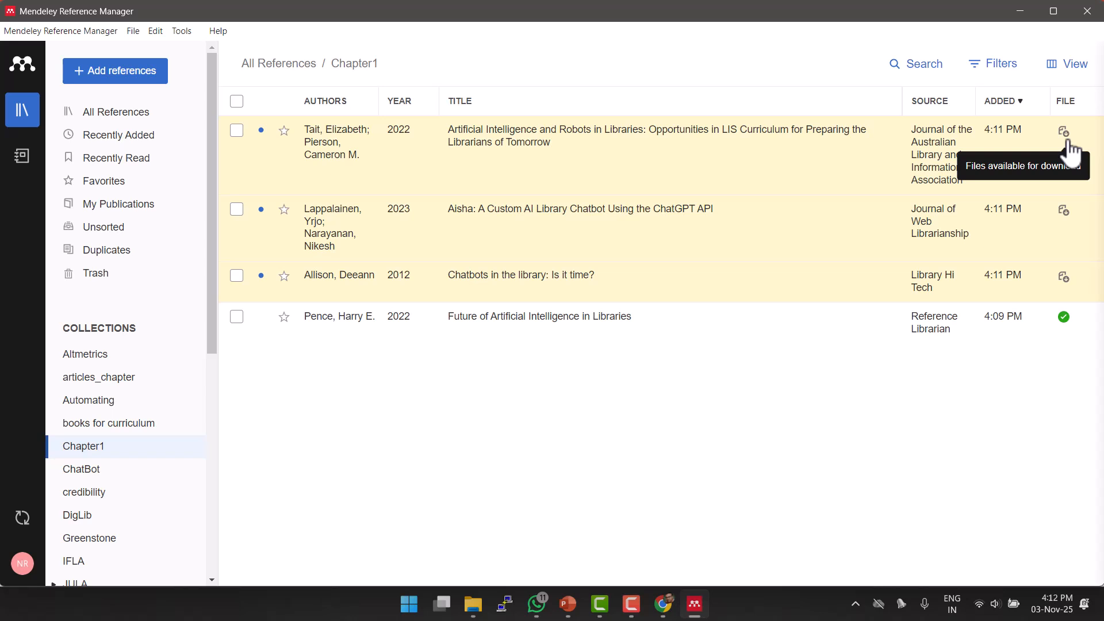
Preview the Artificial Intelligence and Robots in Libraries PDF, then open the Future of Artificial Intelligence in Libraries PDF.
left_click(1066, 133)
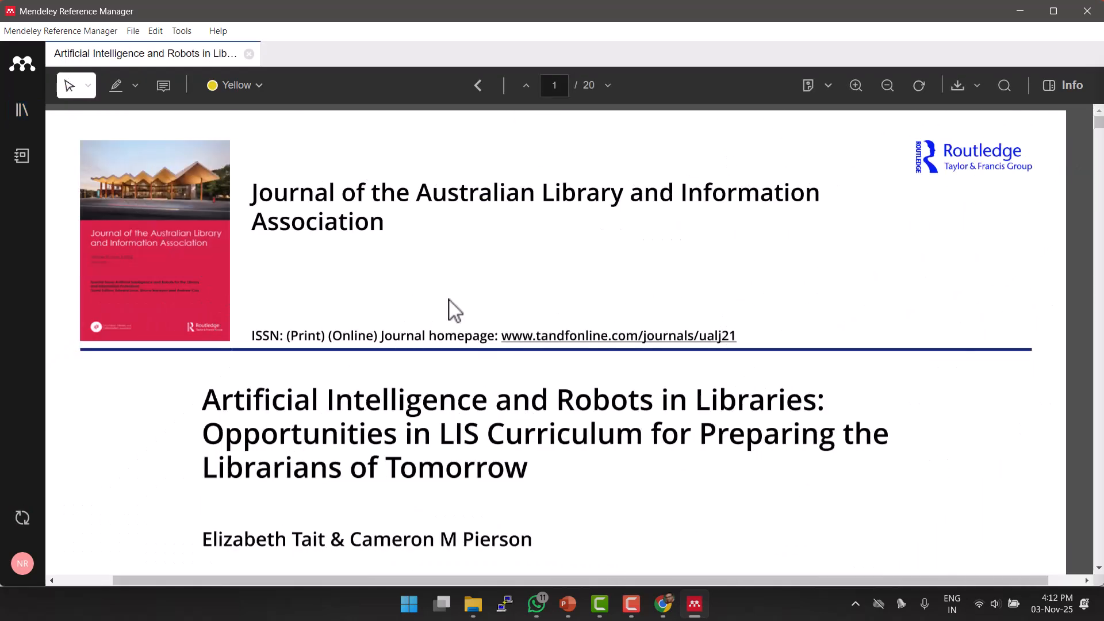
scroll(600, 276, "down", 10)
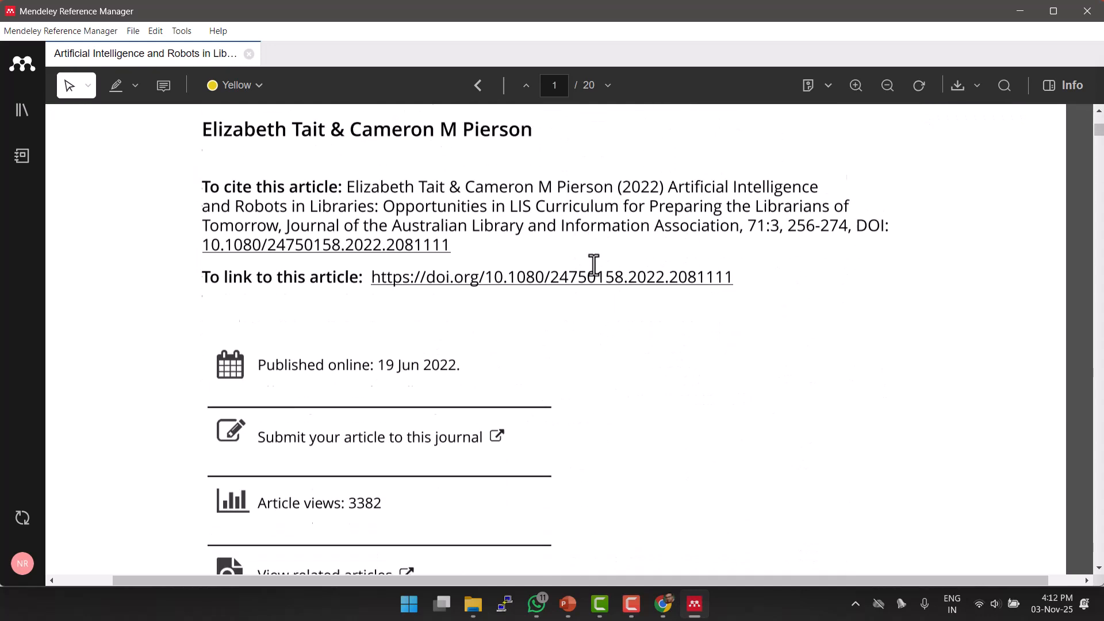
scroll(593, 264, "down", 2)
scroll(591, 264, "up", 5)
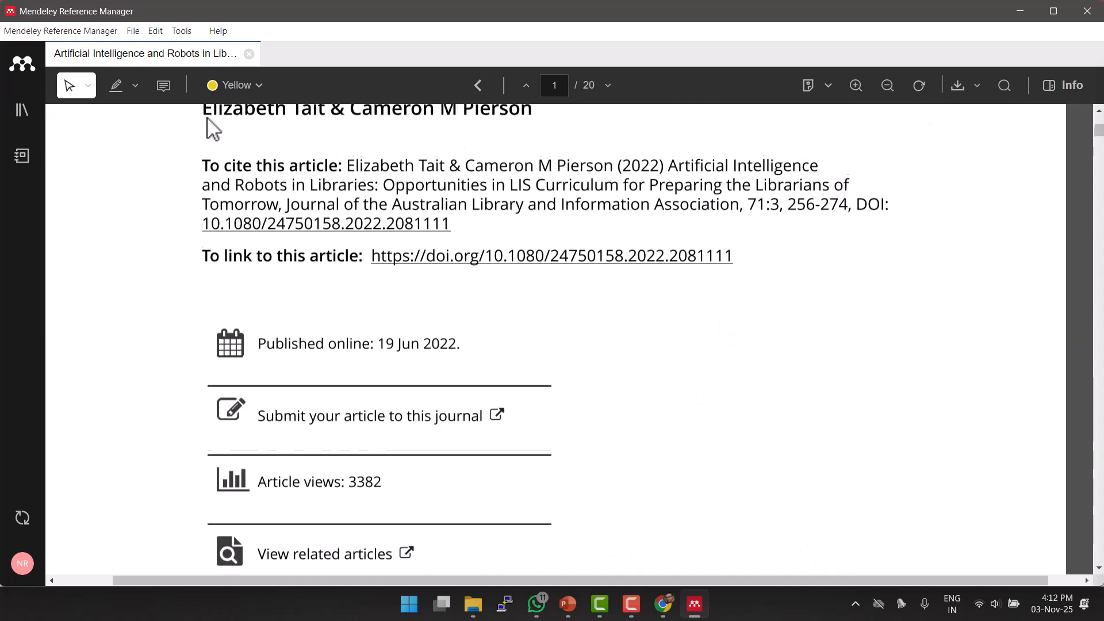
left_click(249, 54)
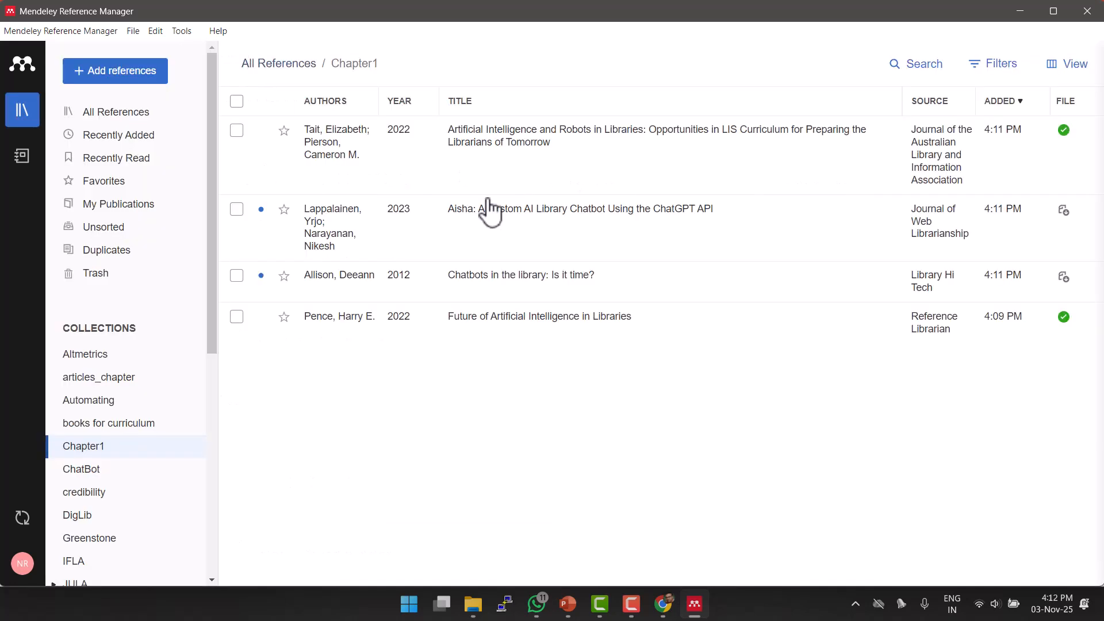
left_click(1063, 320)
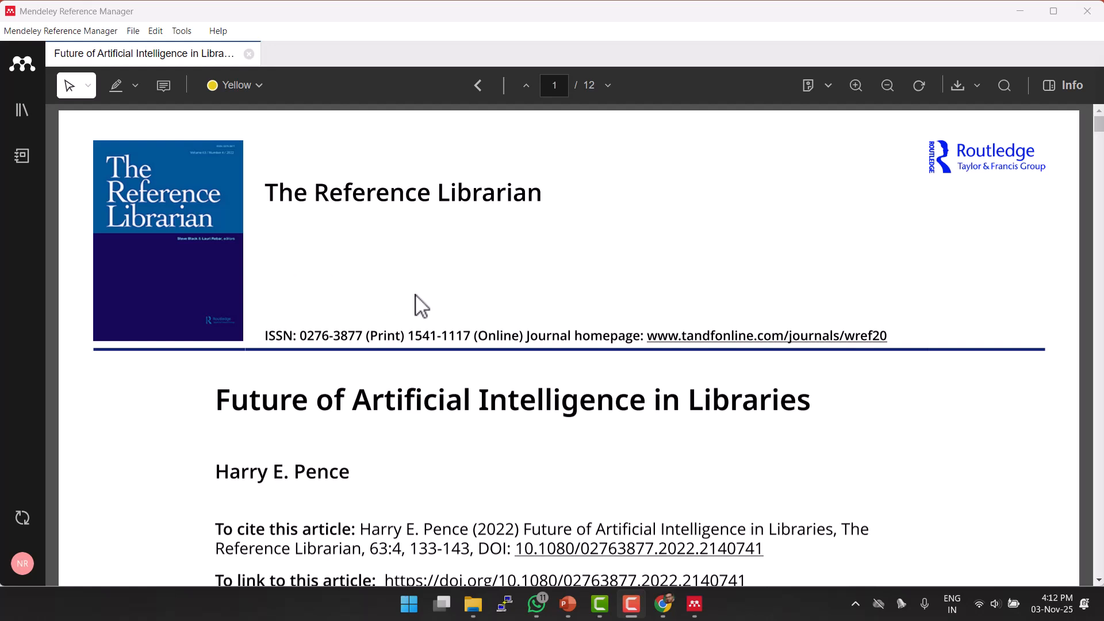
Scroll the Future of Artificial Intelligence in Libraries PDF down to the page 2 Introduction.
scroll(415, 305, "down", 1)
scroll(418, 304, "down", 7)
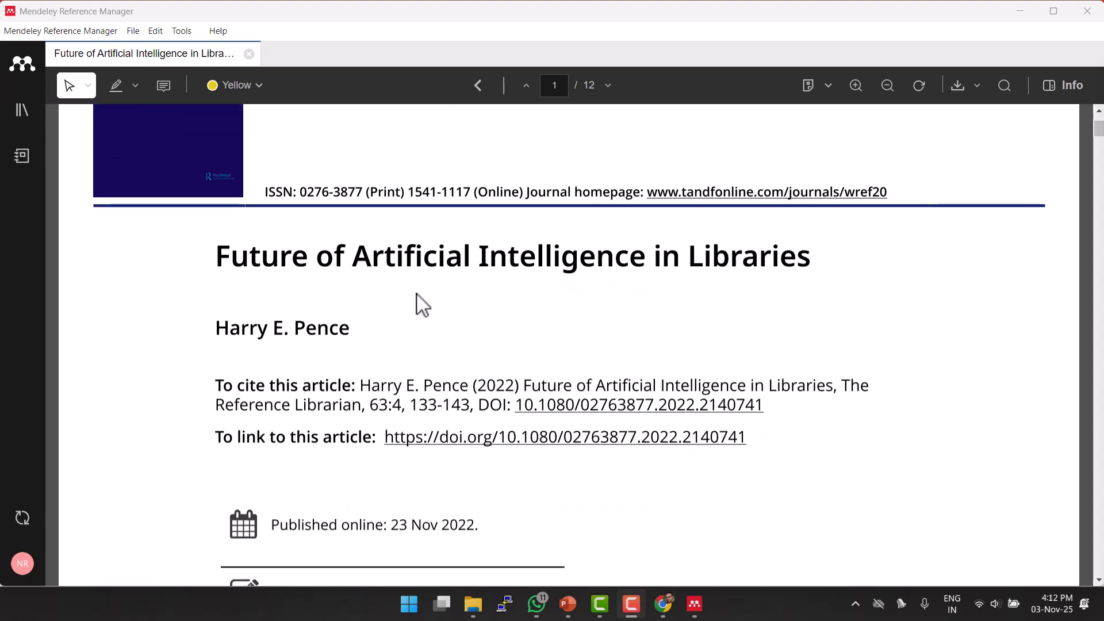
scroll(418, 304, "down", 10)
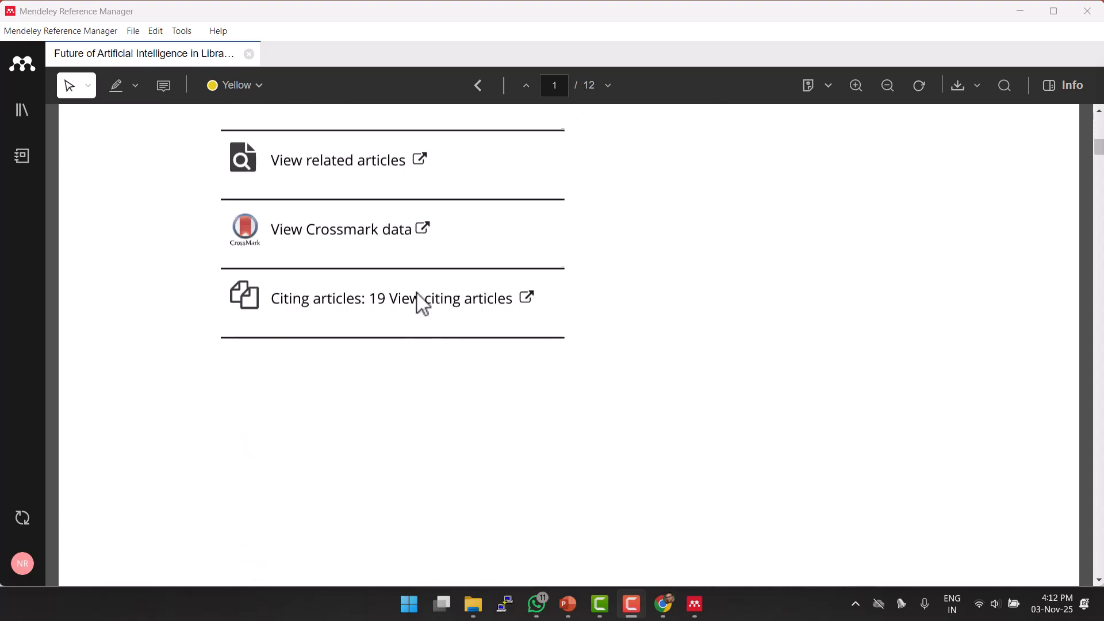
scroll(418, 303, "down", 2)
scroll(419, 303, "up", 5)
scroll(423, 305, "down", 10)
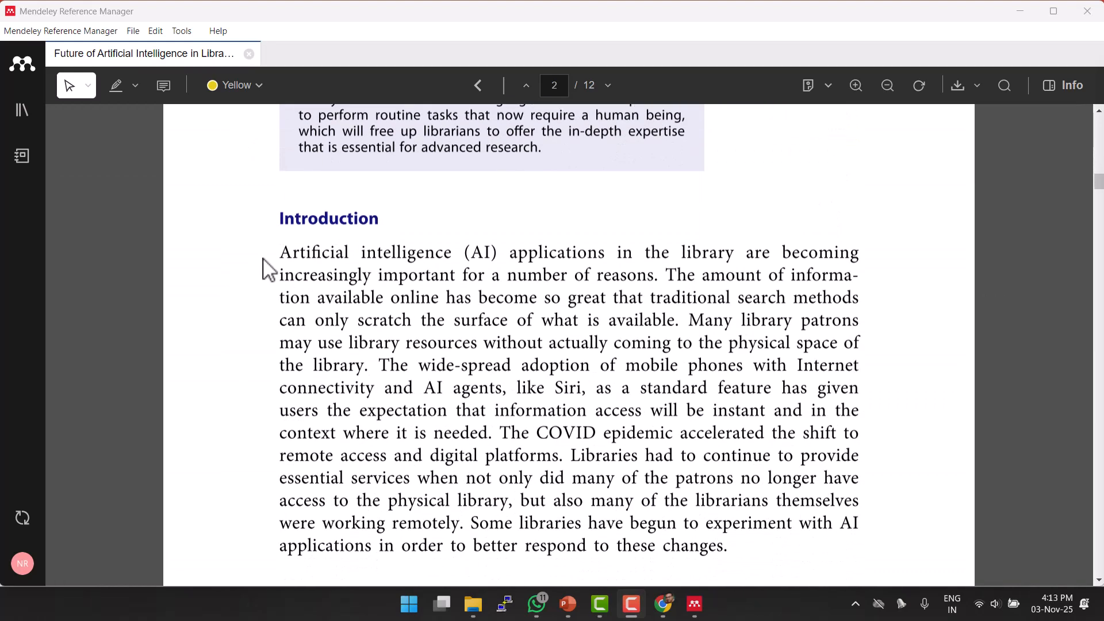
Highlight the first Introduction lines in yellow, and the mobile-phones/Siri lines and AI definition in green.
left_click_drag(282, 252, 655, 313)
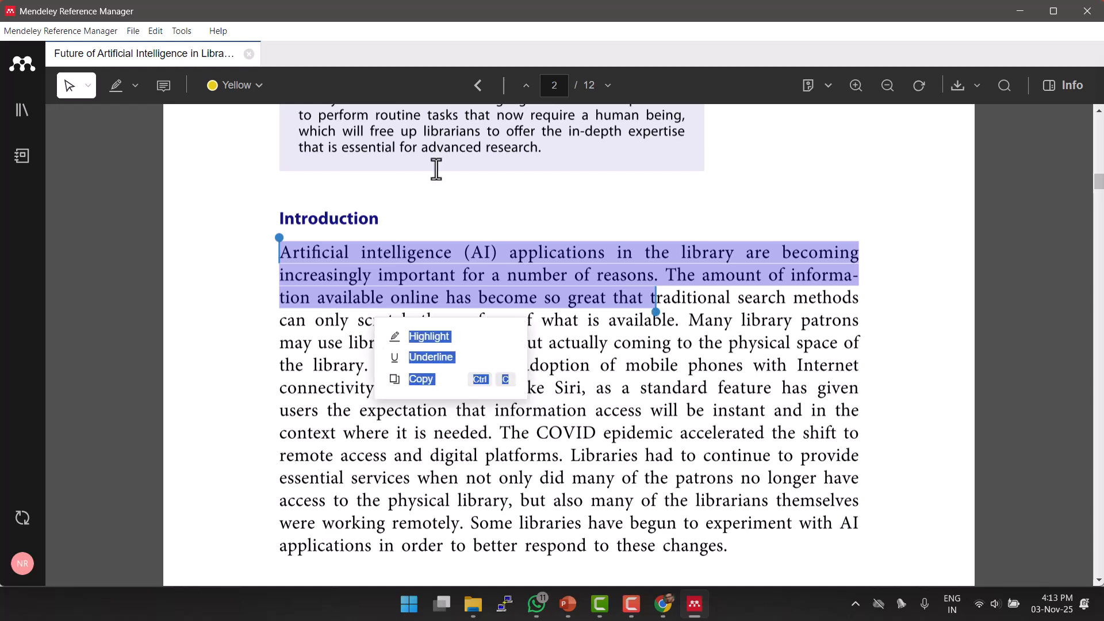
left_click(224, 88)
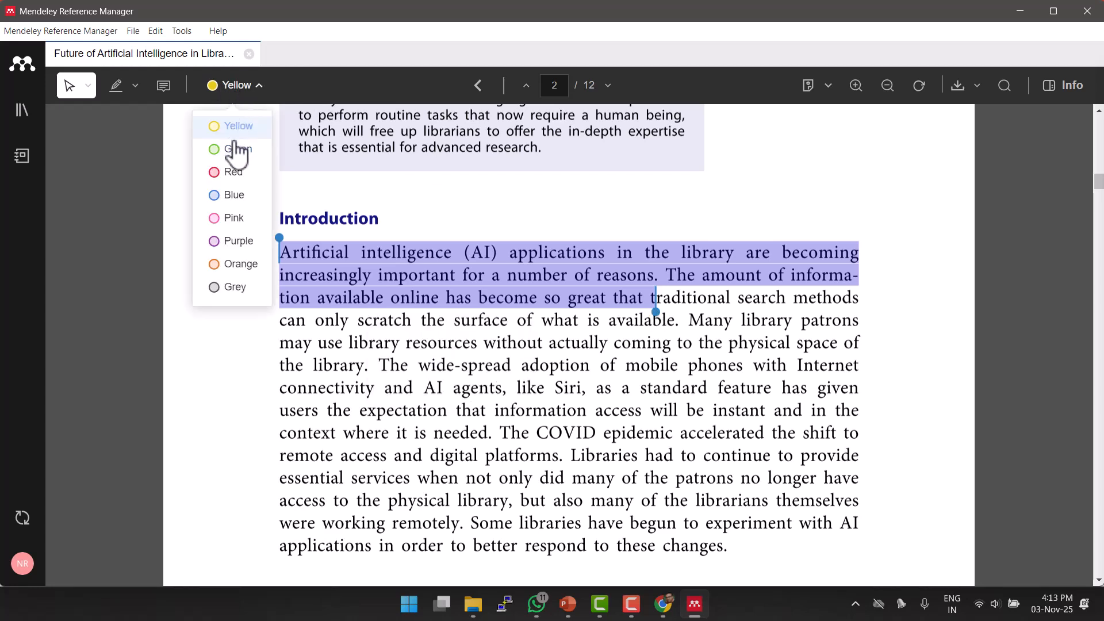
left_click(133, 87)
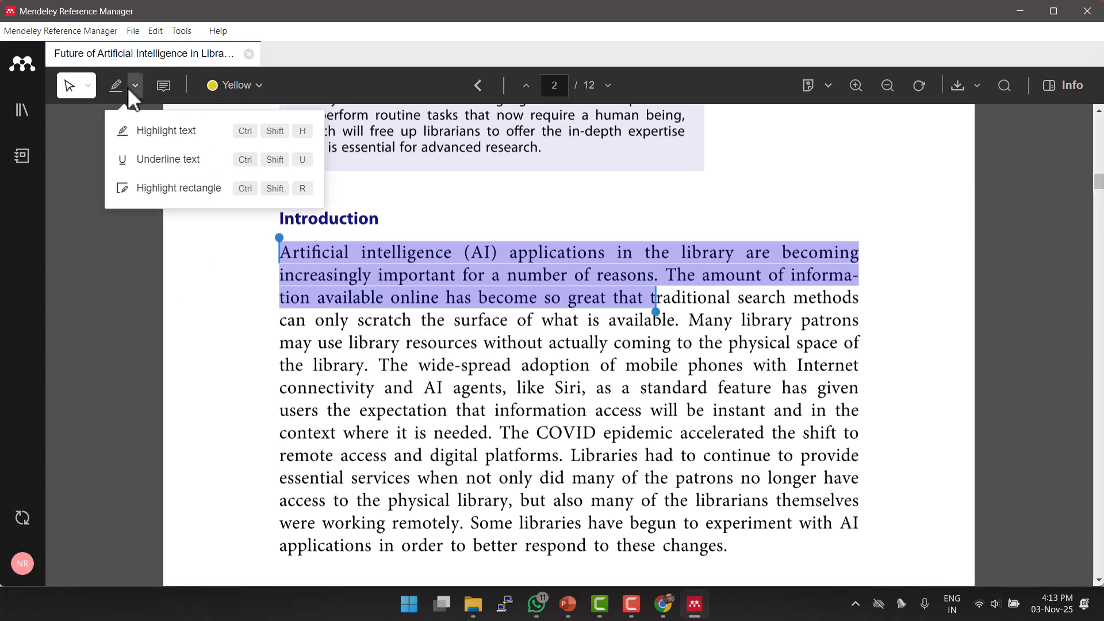
left_click(184, 138)
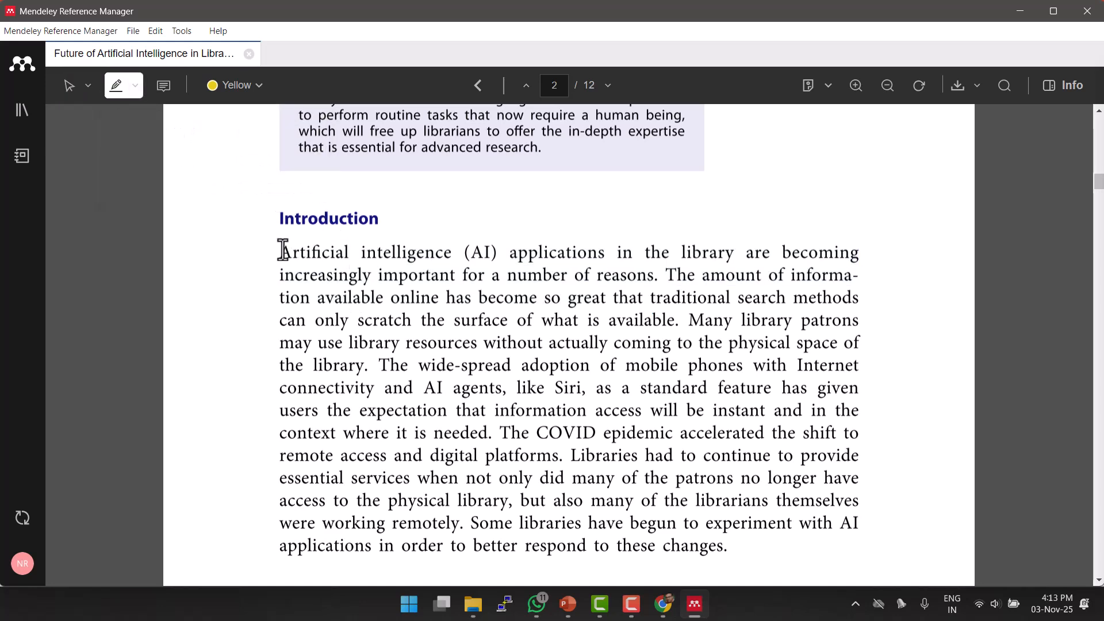
left_click_drag(282, 251, 860, 299)
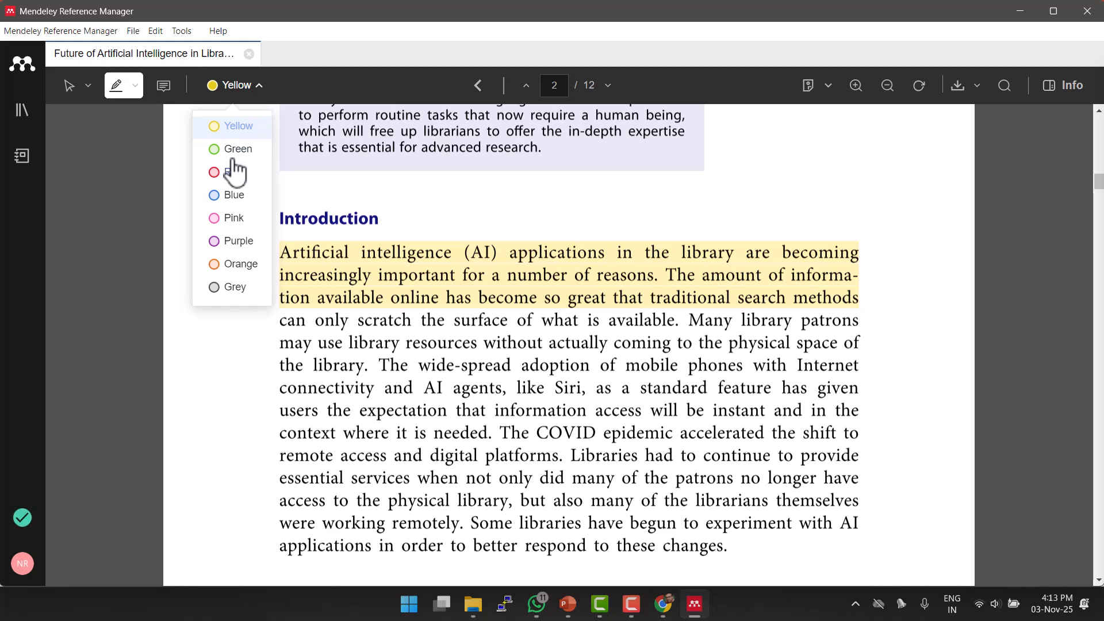
left_click(233, 153)
left_click_drag(276, 343, 644, 388)
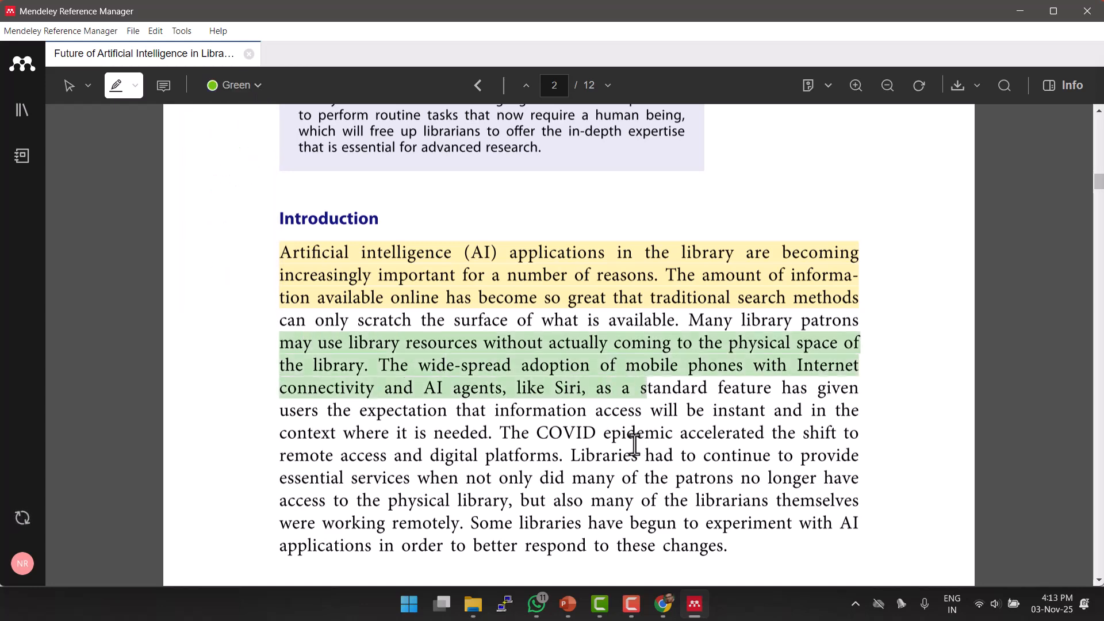
scroll(528, 311, "down", 2)
scroll(528, 310, "down", 3)
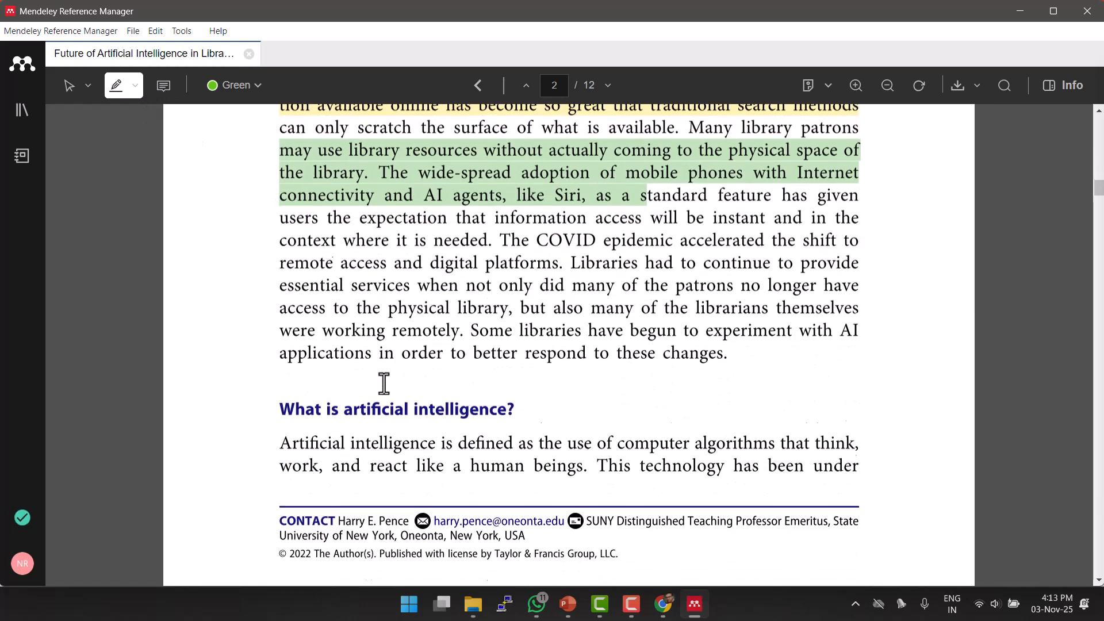
left_click_drag(280, 351, 688, 356)
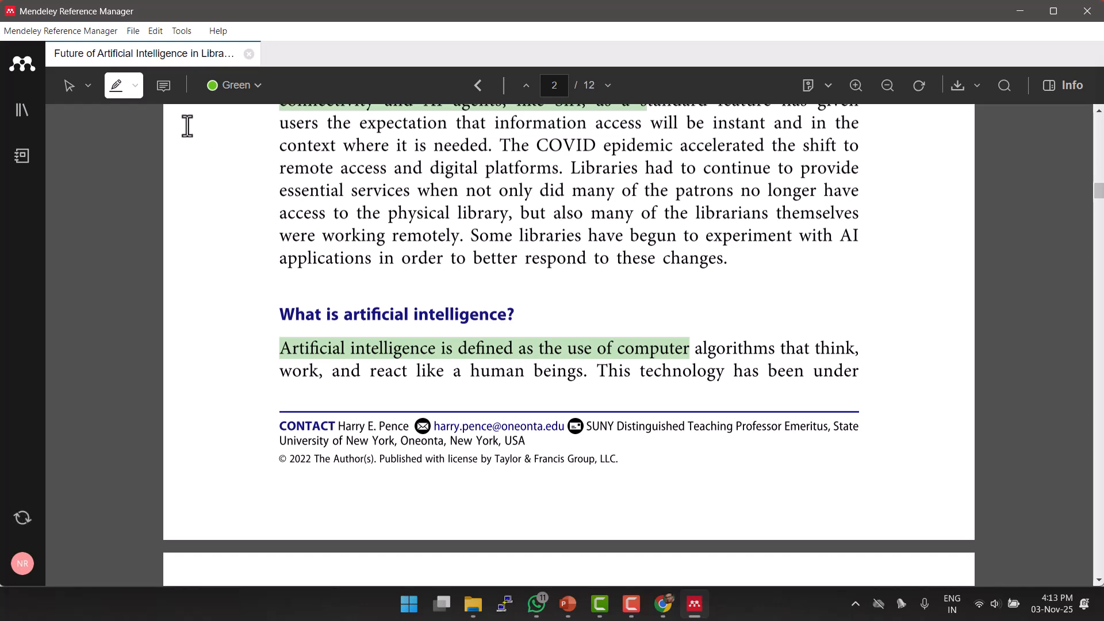
Underline in green the most-commonly-used-AI sentence and the chess/specific-data phrase under Narrow or weak AI.
left_click(135, 86)
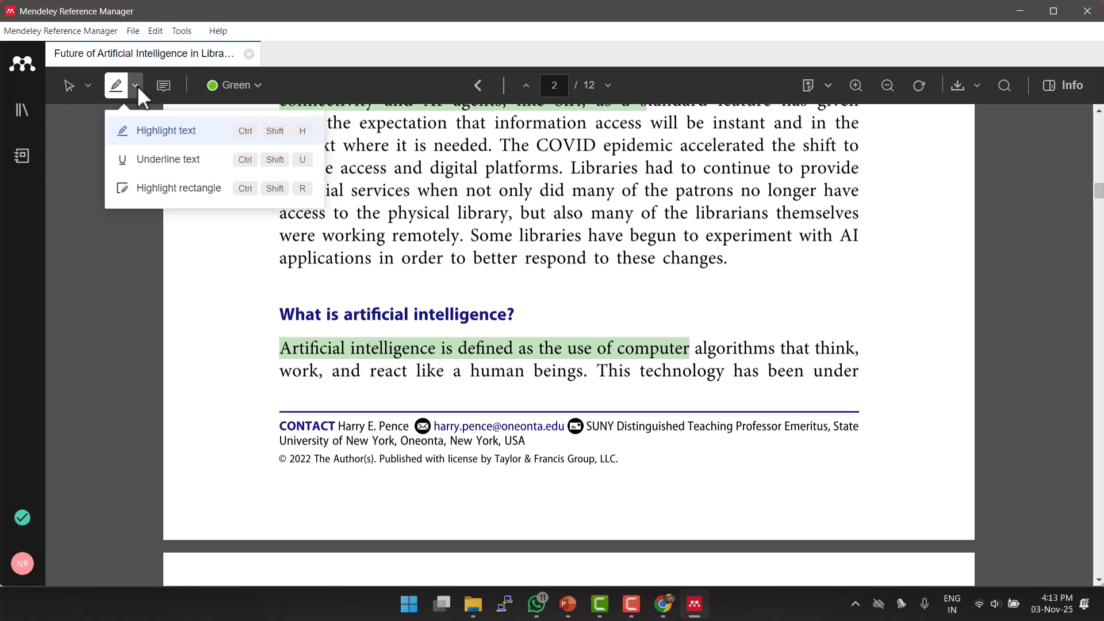
left_click(144, 165)
scroll(489, 361, "down", 3)
scroll(489, 361, "down", 5)
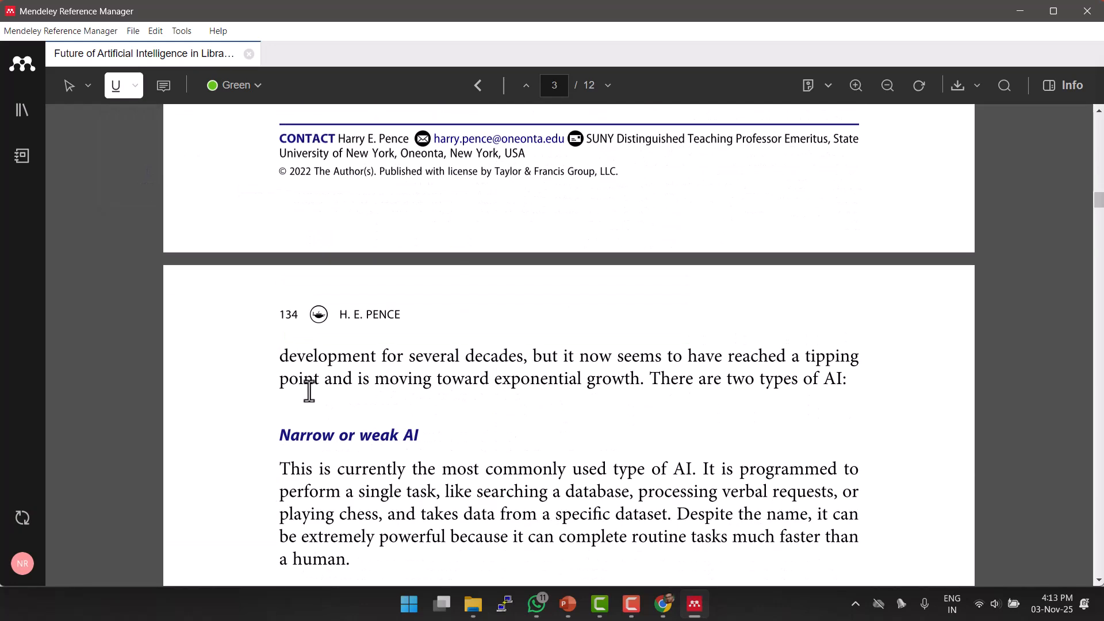
left_click_drag(281, 325, 674, 329)
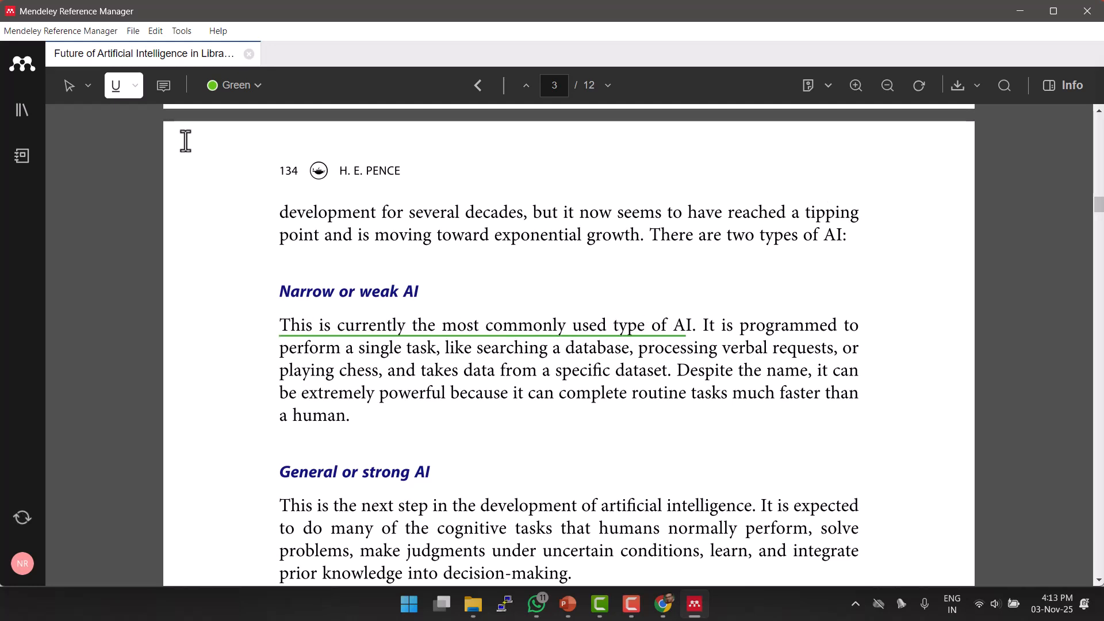
left_click(136, 87)
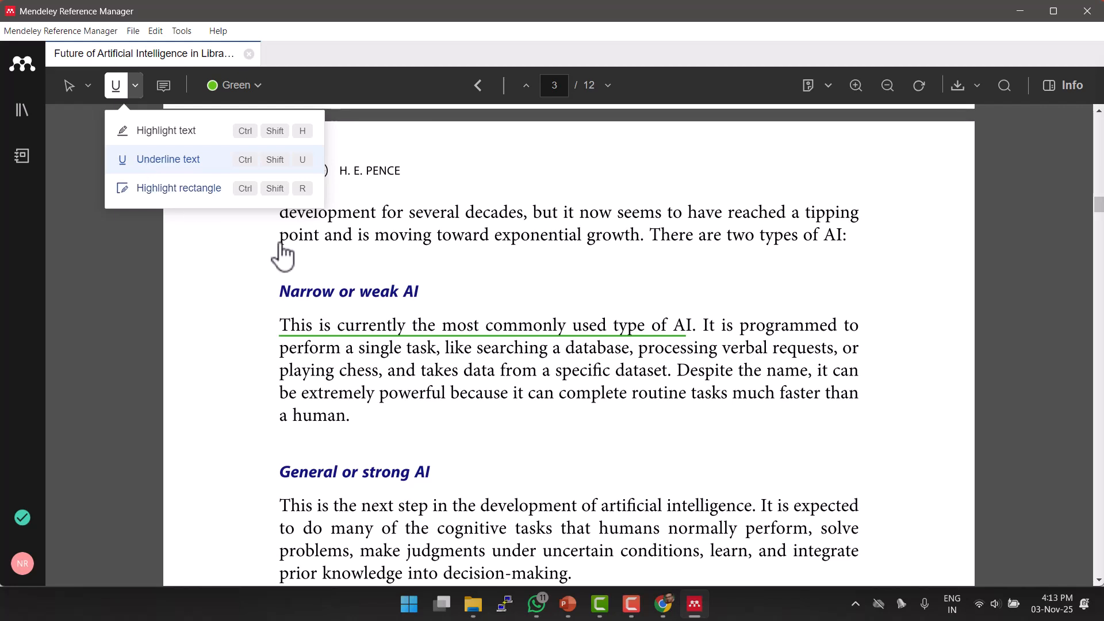
left_click(333, 362)
left_click_drag(280, 372, 602, 371)
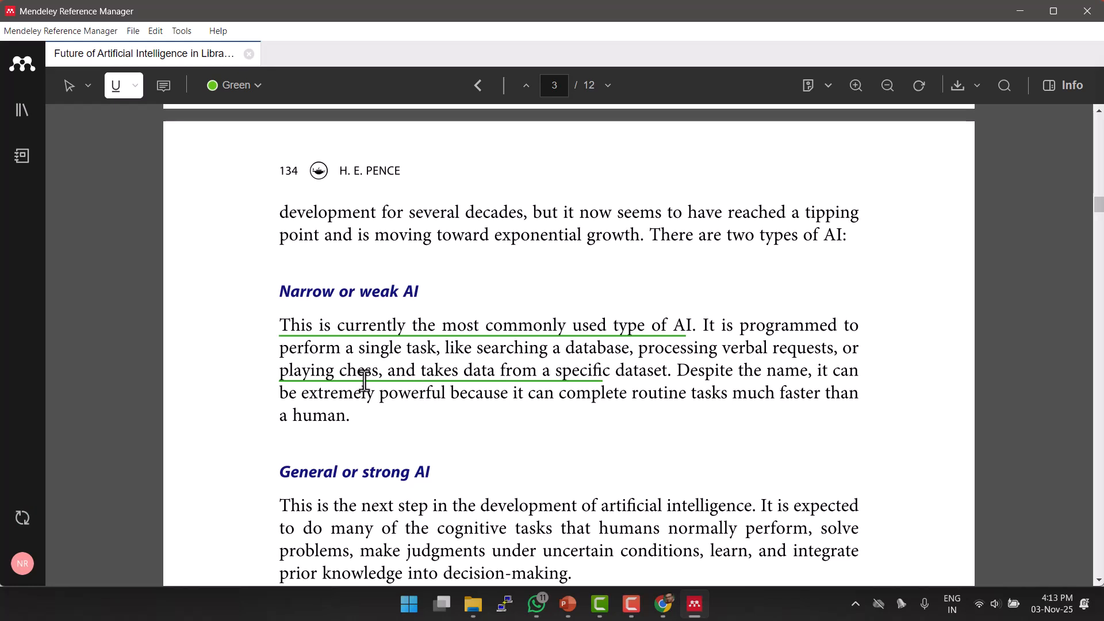
scroll(851, 173, "up", 3)
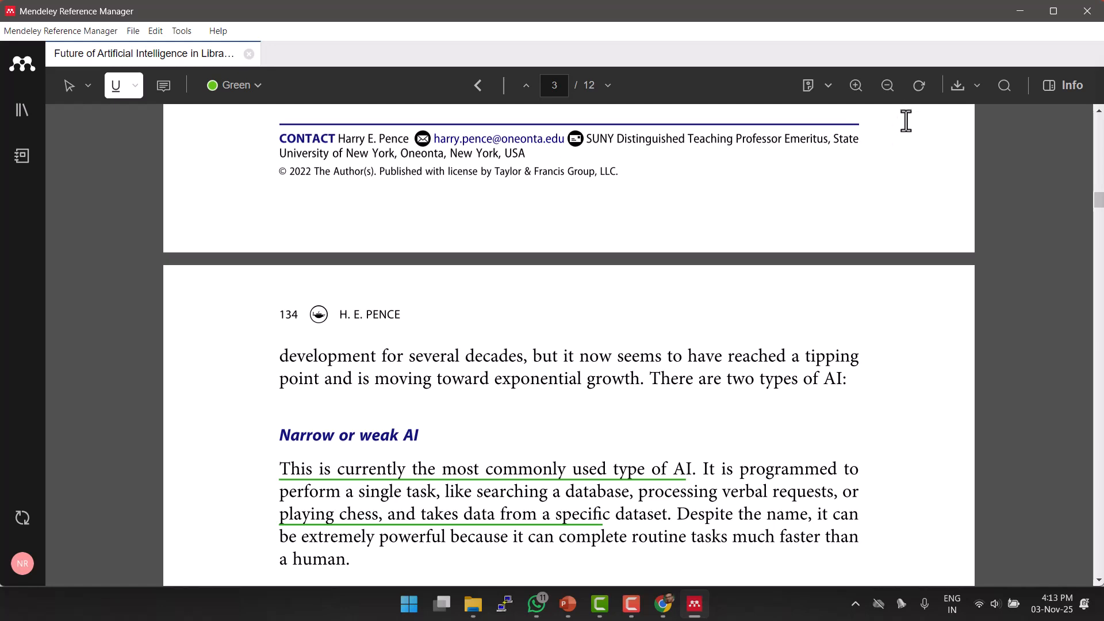
left_click(828, 86)
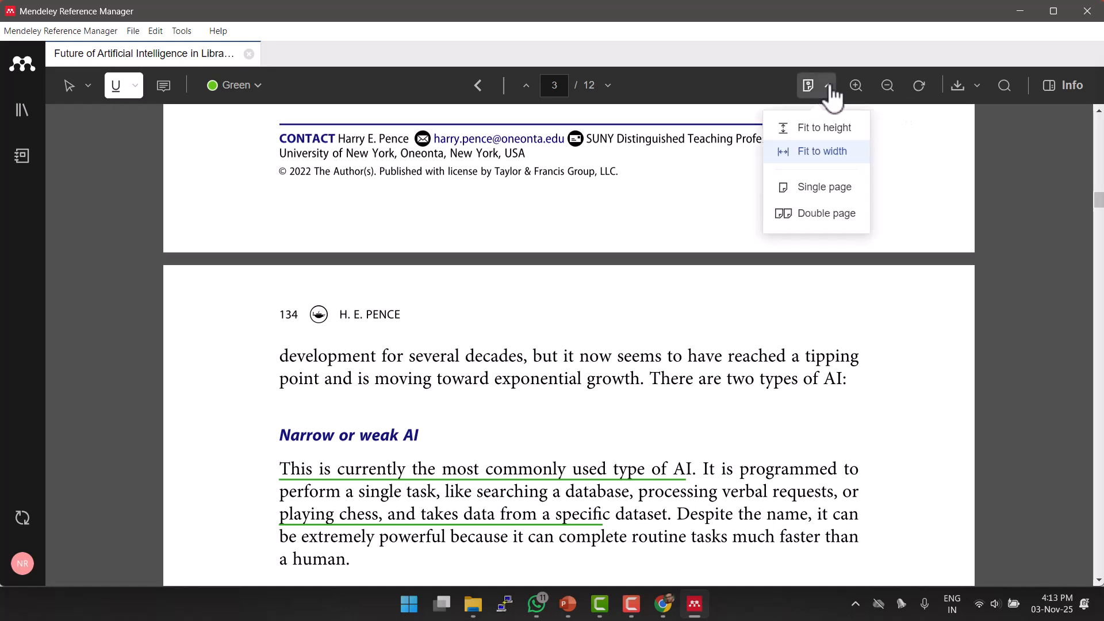
left_click(805, 216)
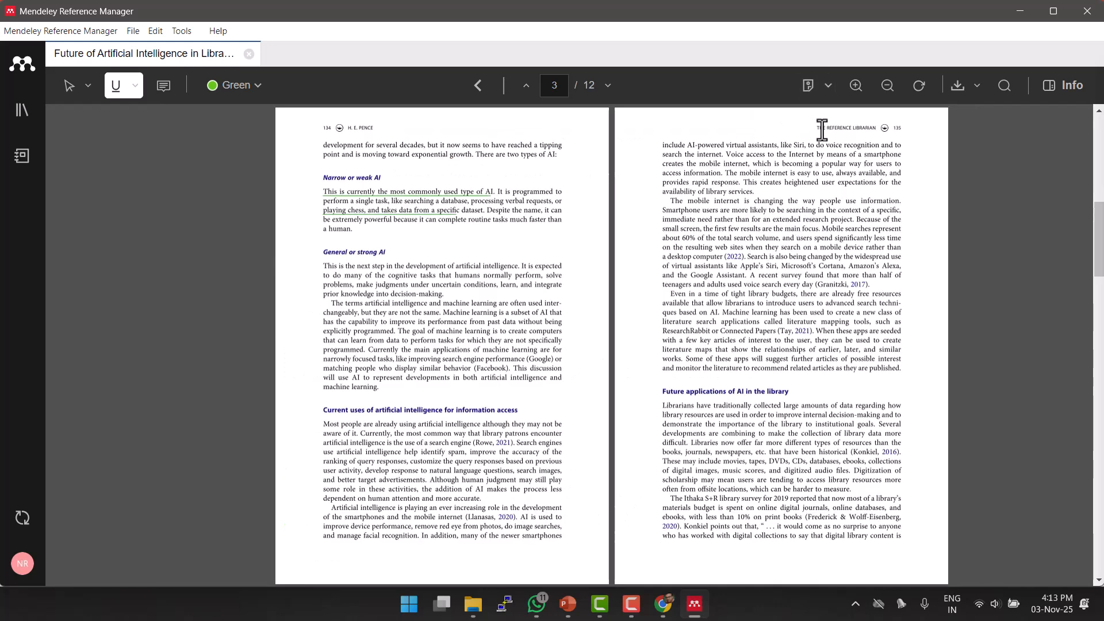
left_click(829, 86)
left_click(834, 198)
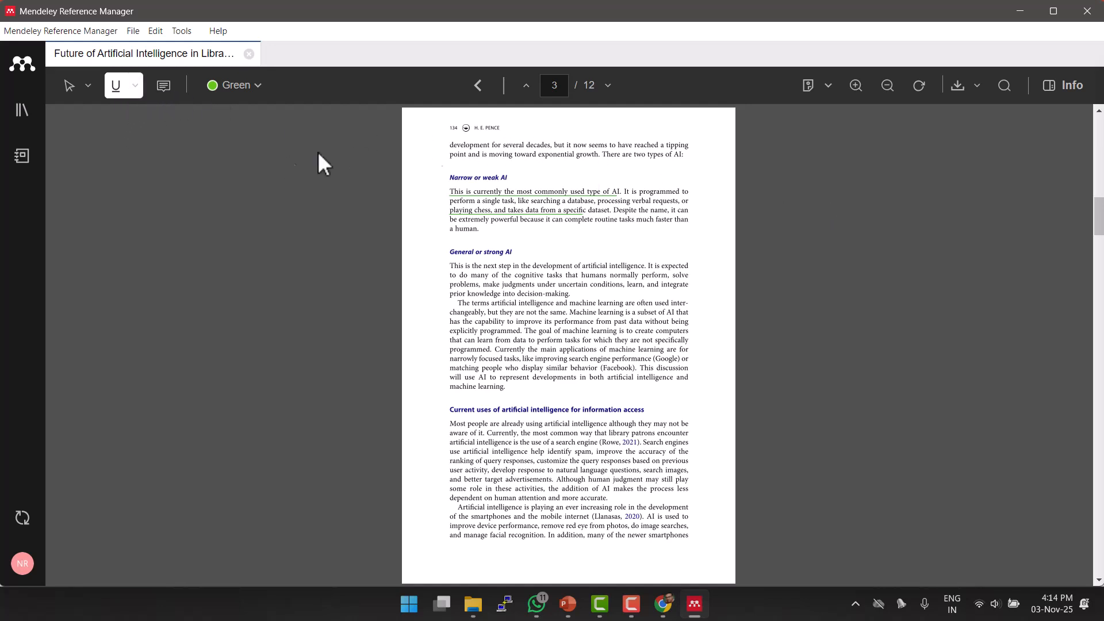
left_click(164, 87)
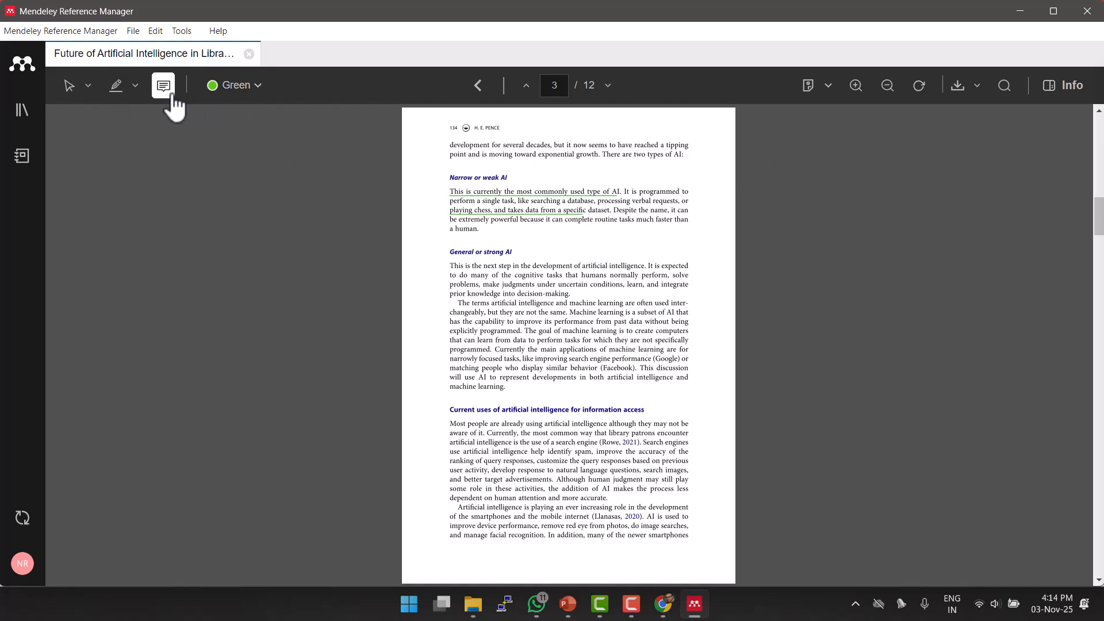
left_click(659, 292)
type("x")
key("BackSpace")
type("zXXA")
left_click(661, 436)
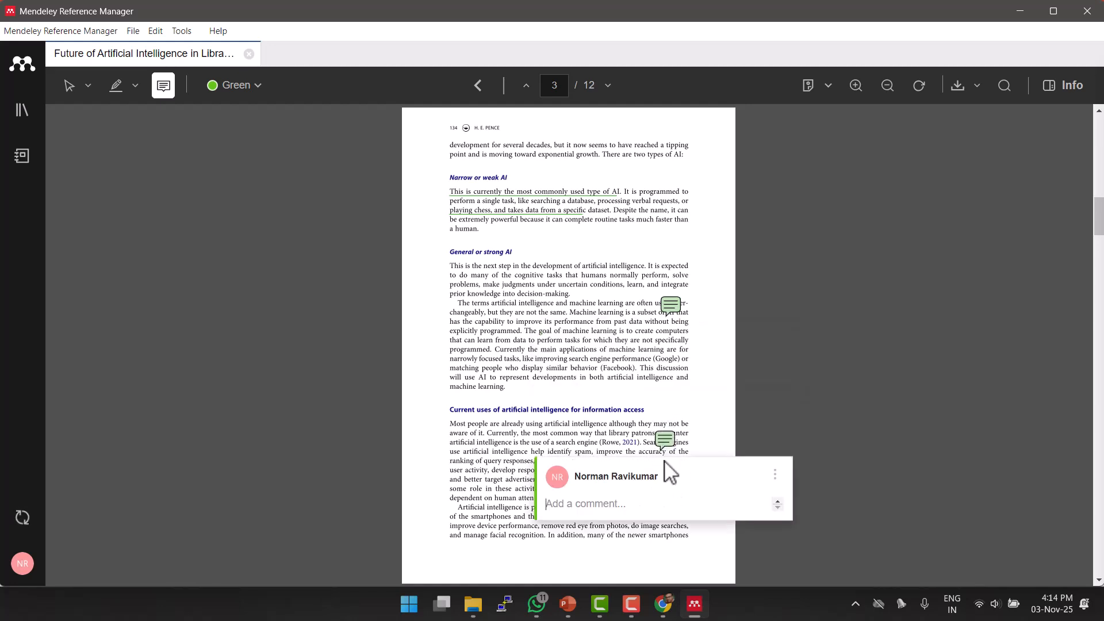
left_click(677, 313)
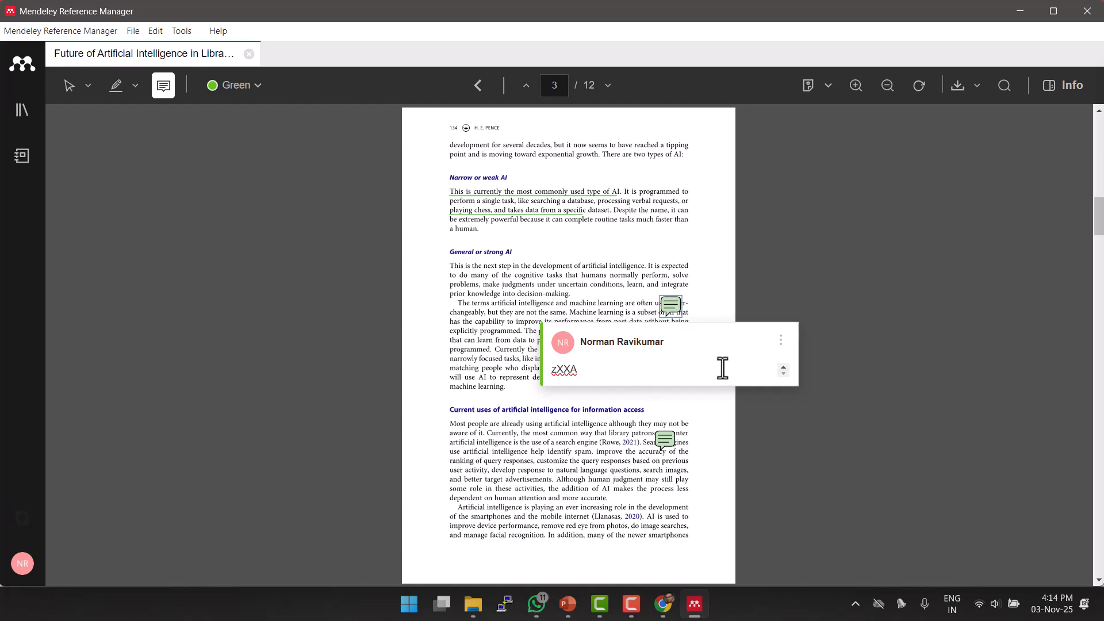
left_click(957, 88)
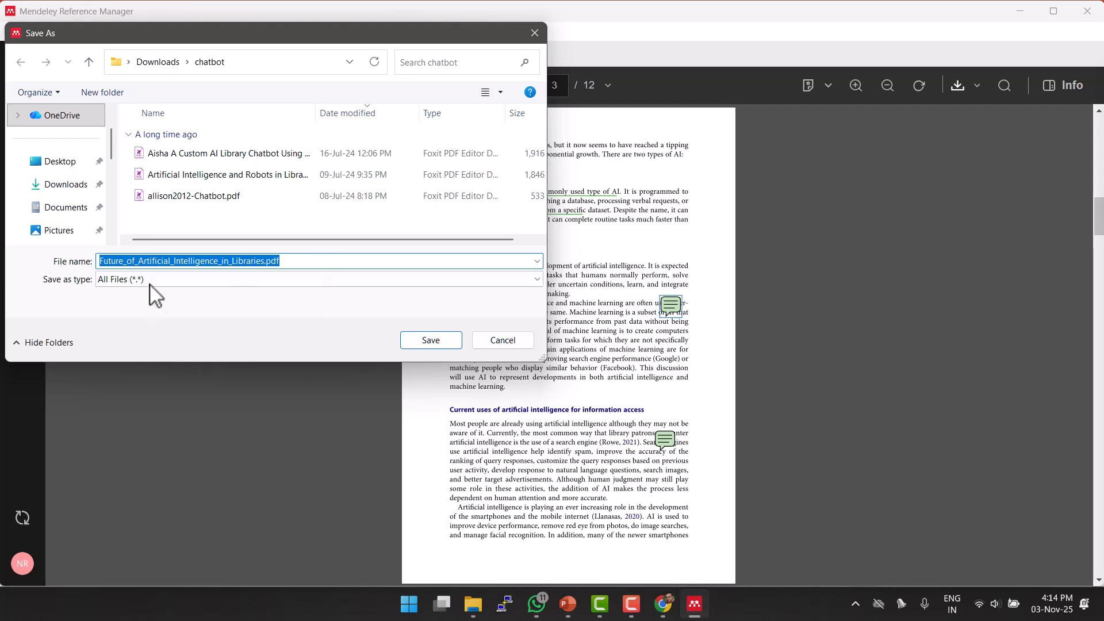
left_click(490, 343)
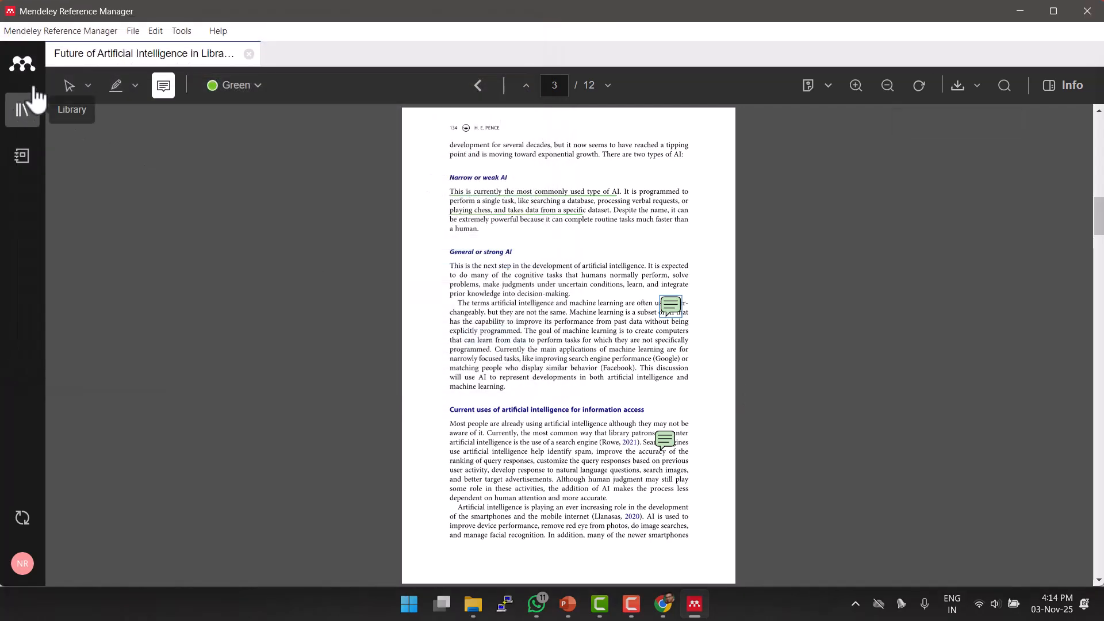
Close the annotated PDF to return to the four-article Chapter1 list and show the Add references options.
left_click(248, 54)
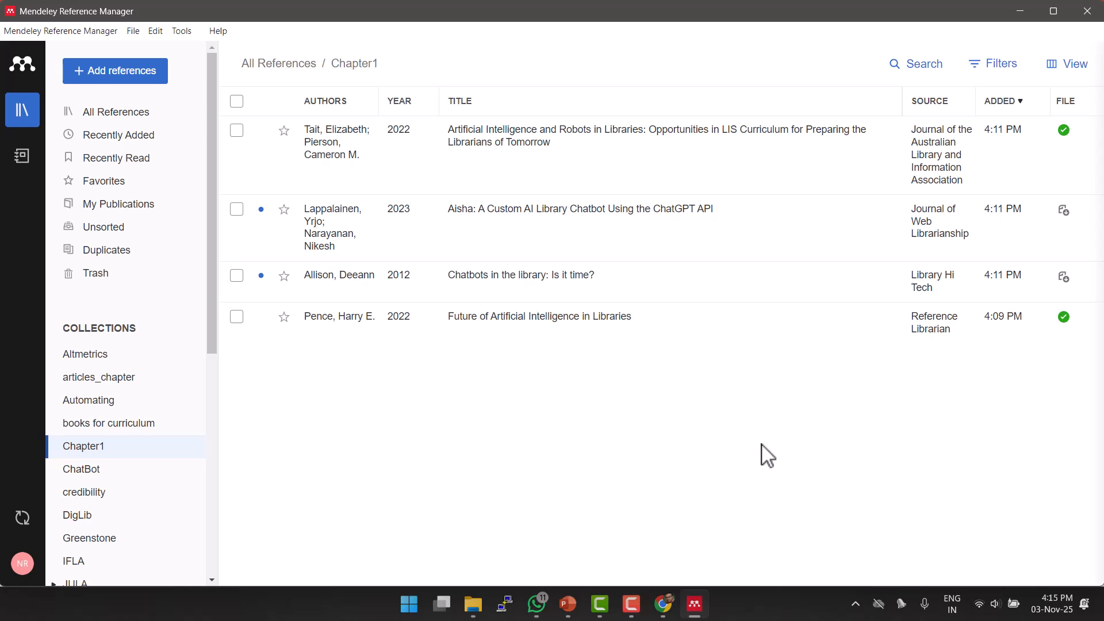
left_click(138, 72)
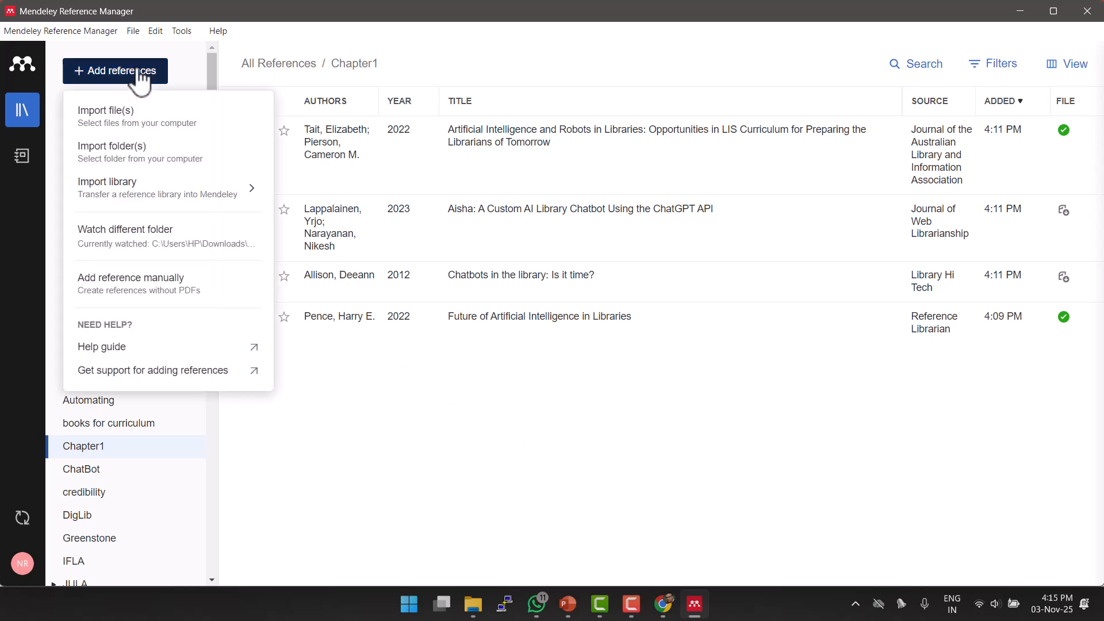
Set Downloads\chatbot as the watched folder, importing its three PDFs into Chapter1.
left_click(133, 239)
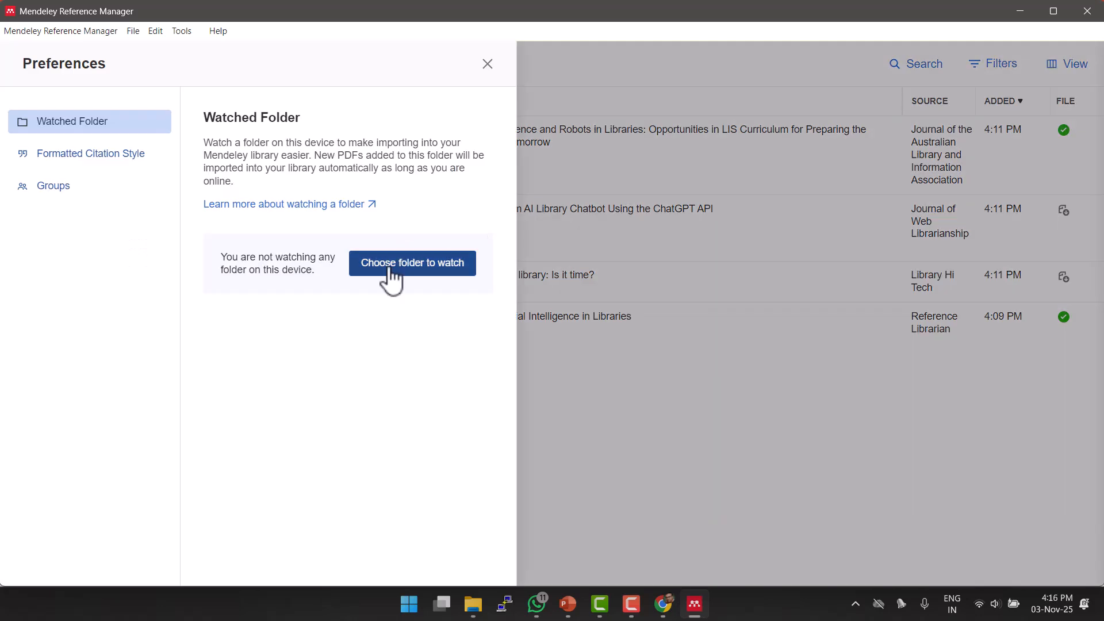
left_click(444, 269)
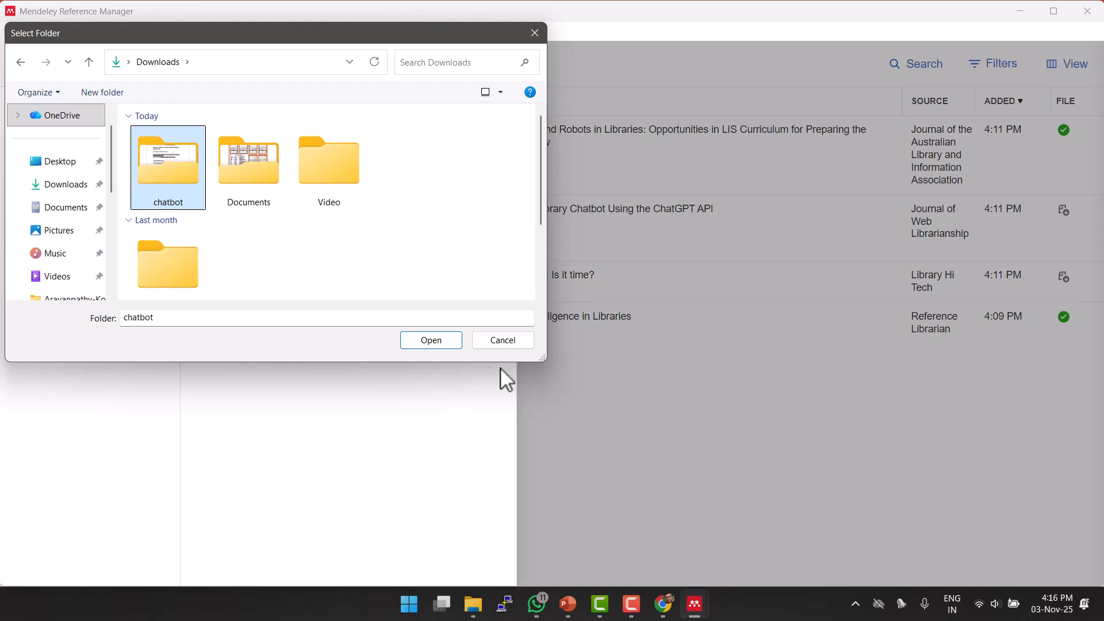
left_click(432, 340)
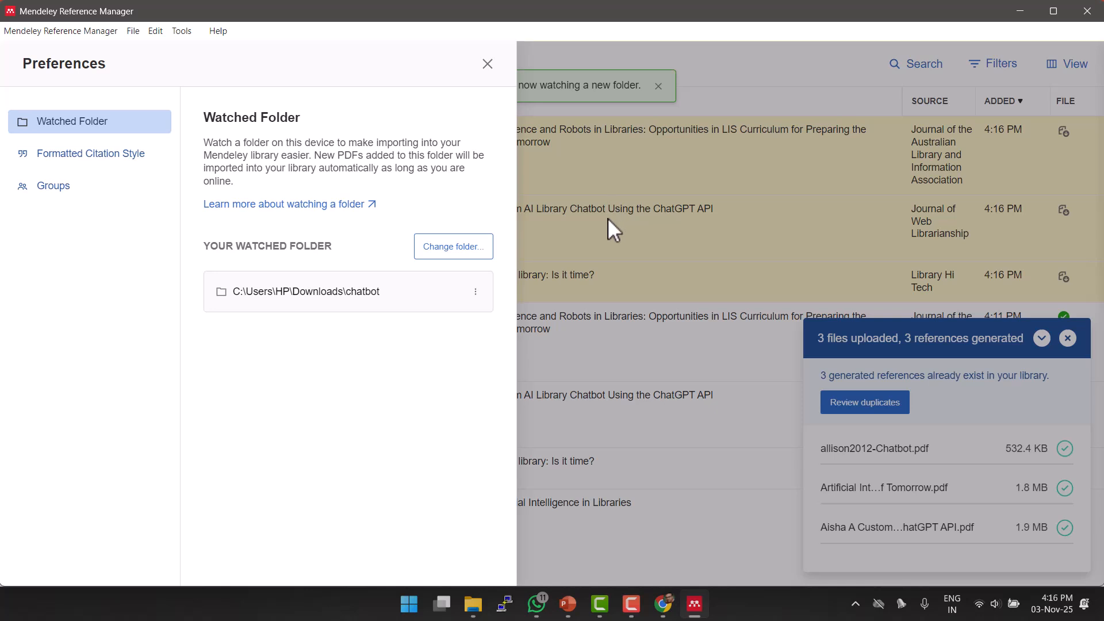
left_click(489, 65)
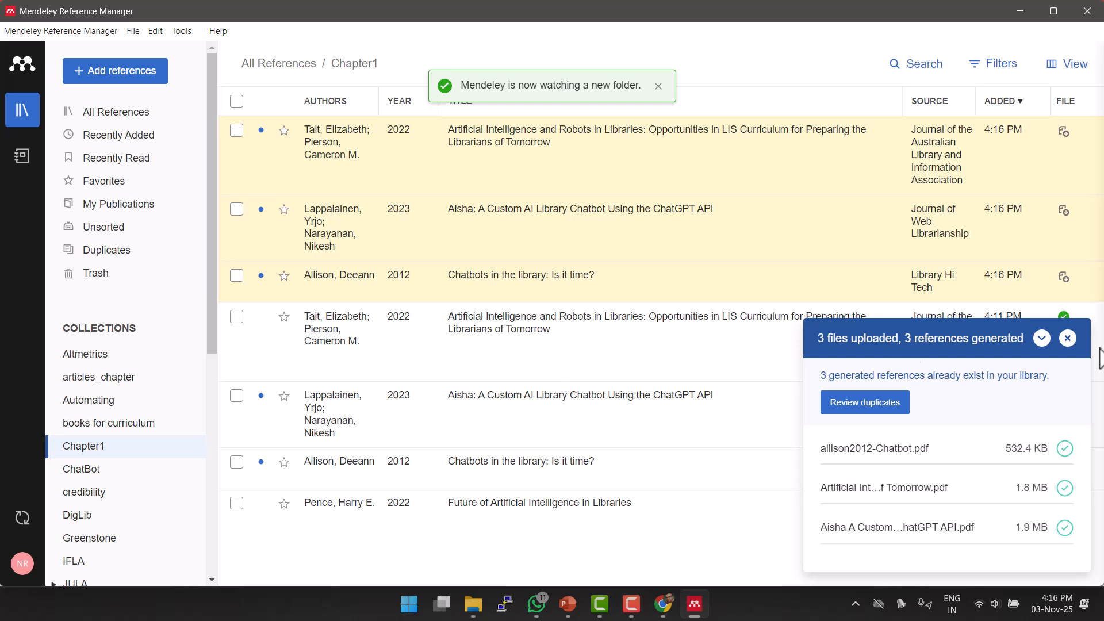
Dismiss the upload summary and check the chatbot folder's PDFs in File Explorer's Downloads.
left_click(1068, 338)
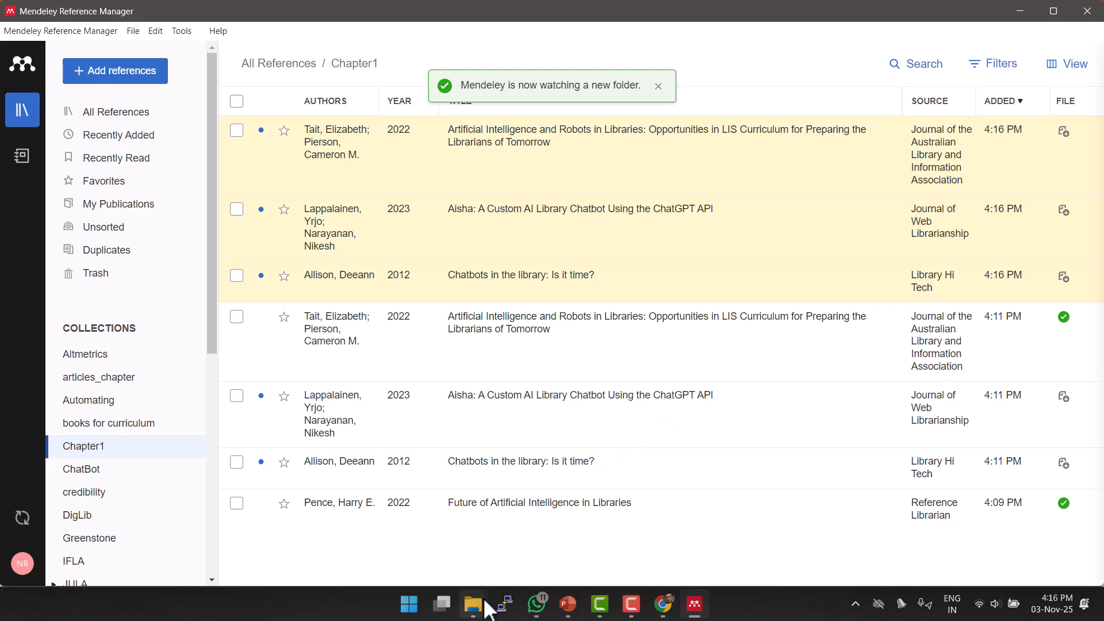
mouse_move(472, 604)
left_click(178, 535)
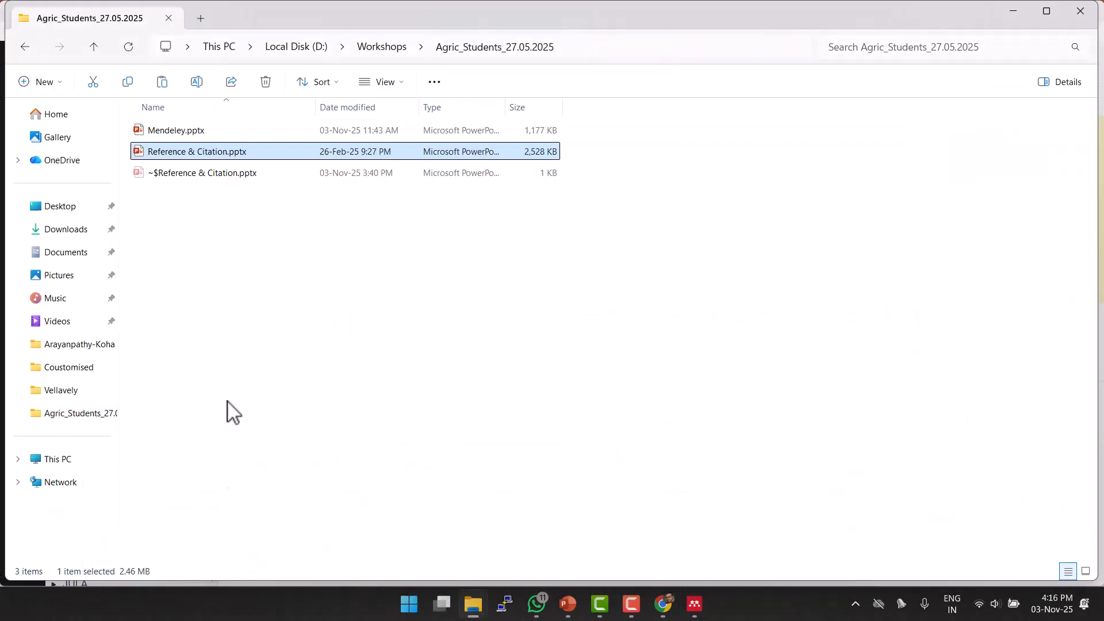
left_click(66, 230)
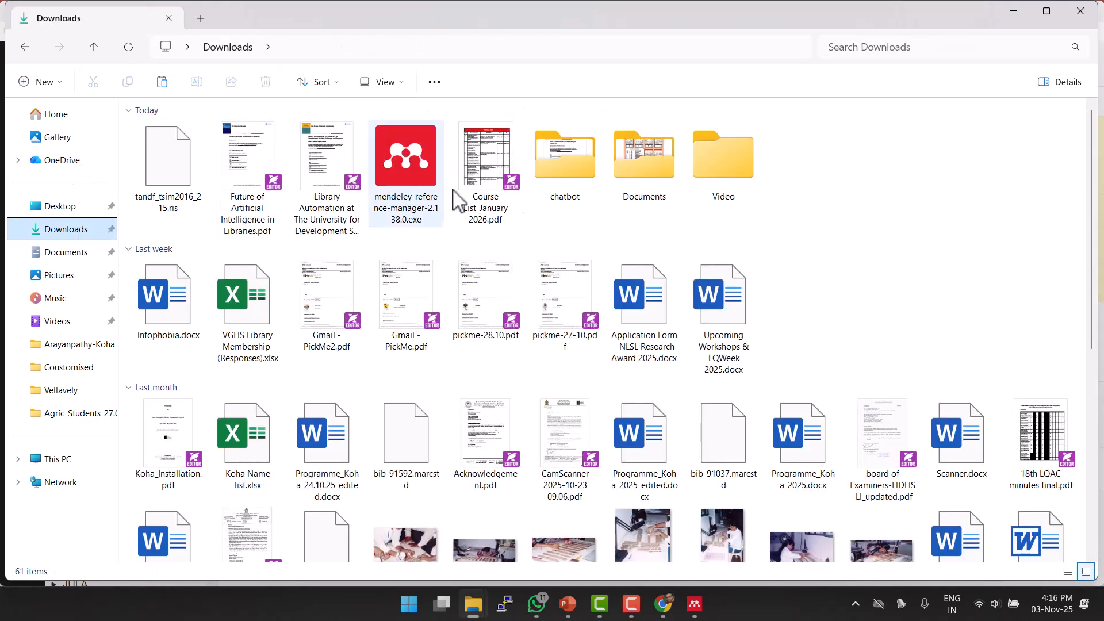
double_click(554, 174)
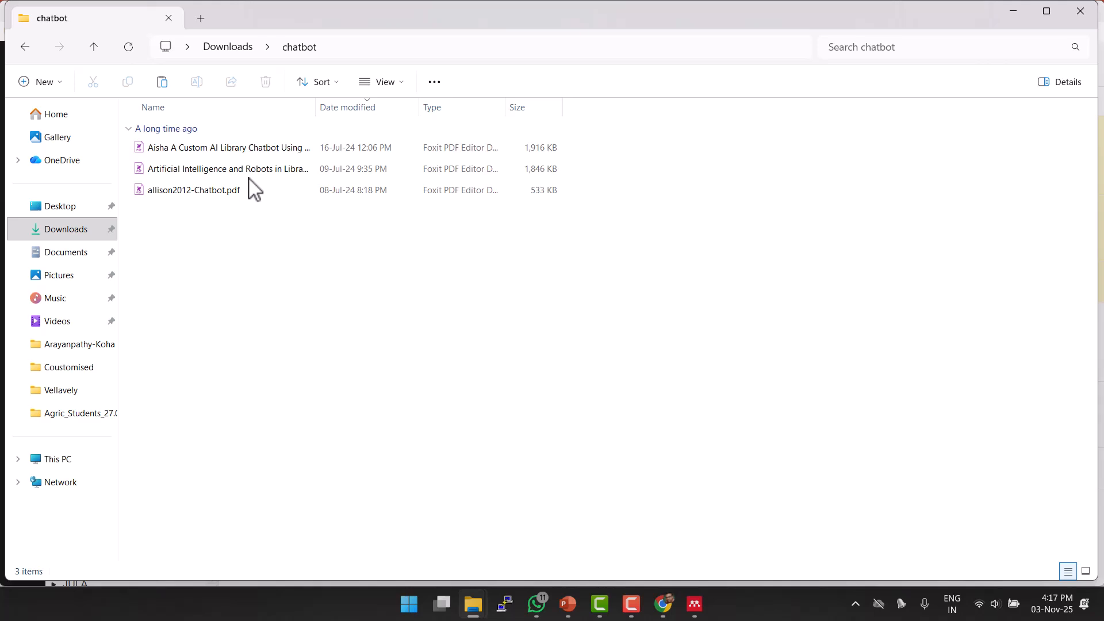
left_click(25, 50)
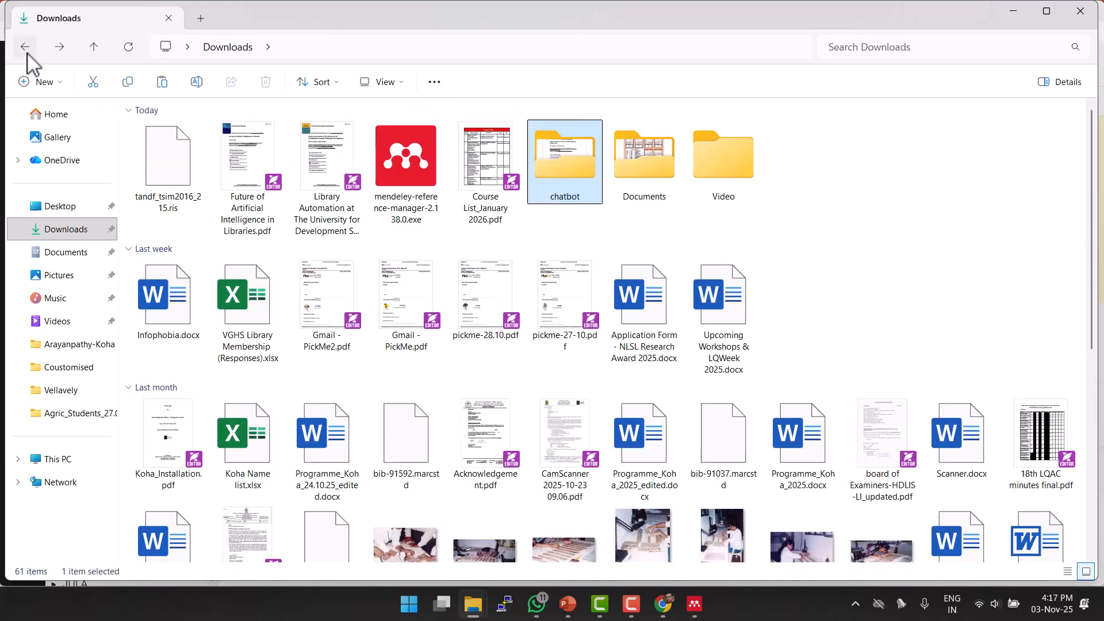
Move the Future of Artificial Intelligence in Libraries PDF from Downloads into the chatbot folder.
double_click(252, 218)
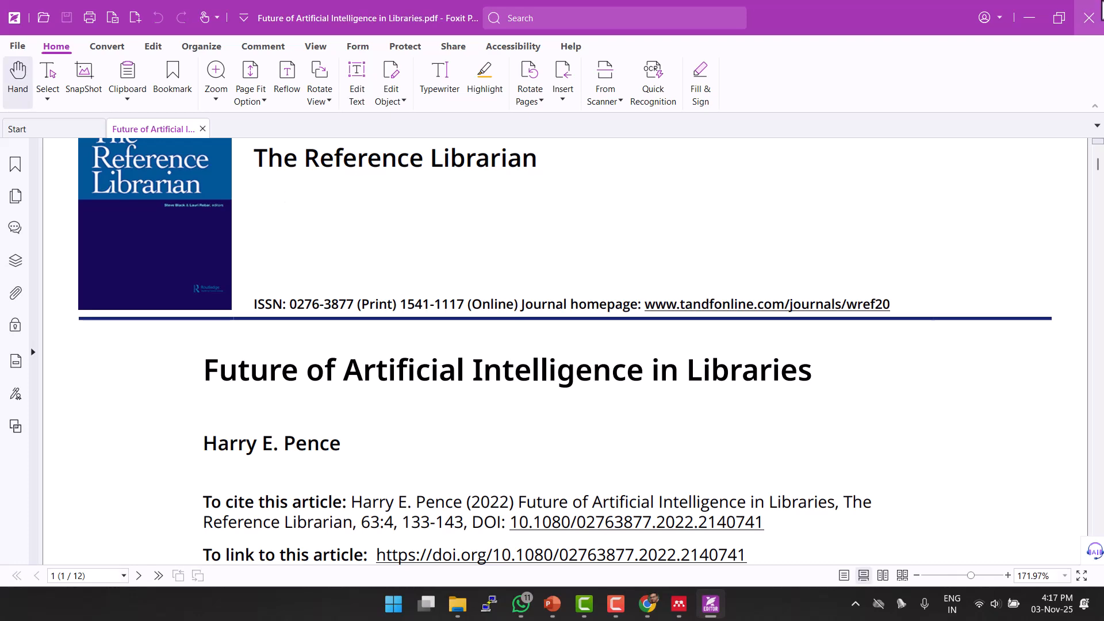
left_click(1102, 13)
left_click_drag(237, 167, 568, 184)
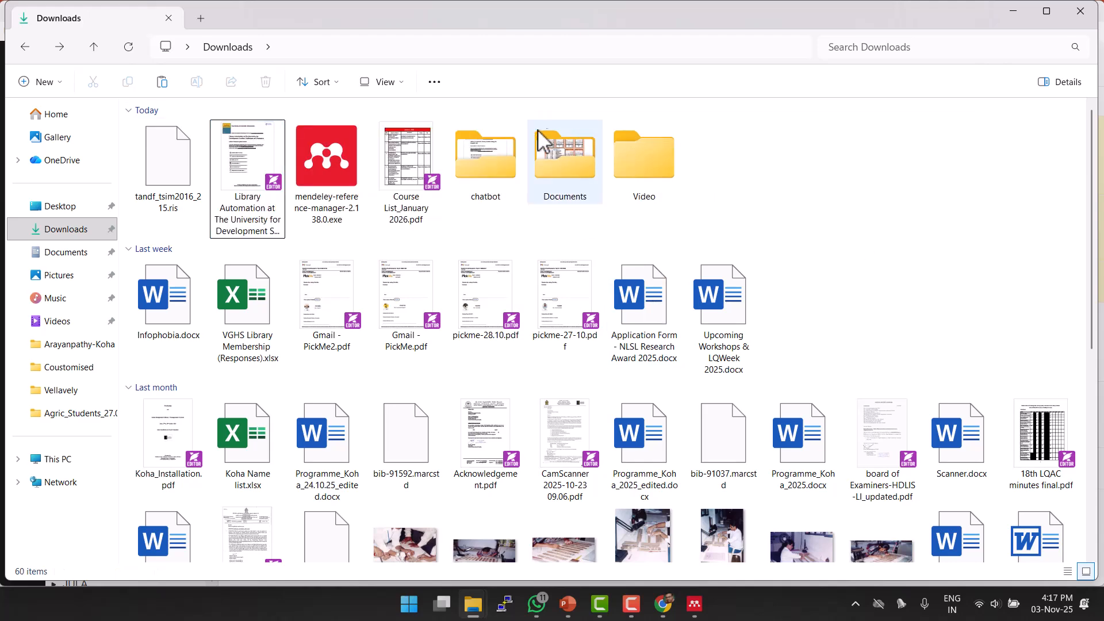
double_click(493, 162)
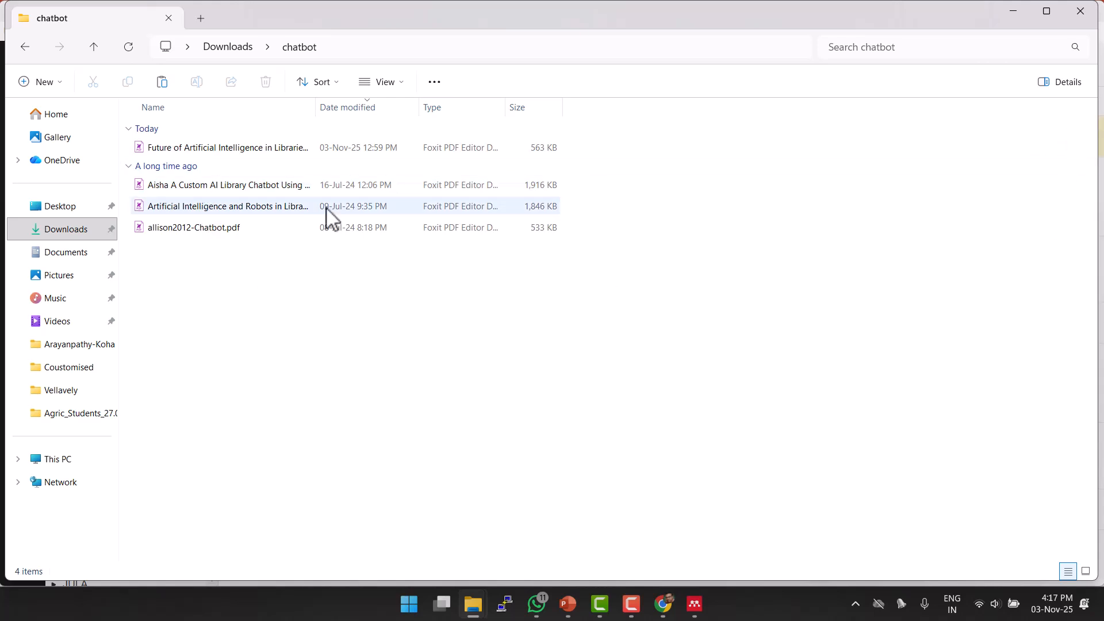
Back in Mendeley, open a blank manual reference form and dismiss the folder-watching notification.
left_click(701, 612)
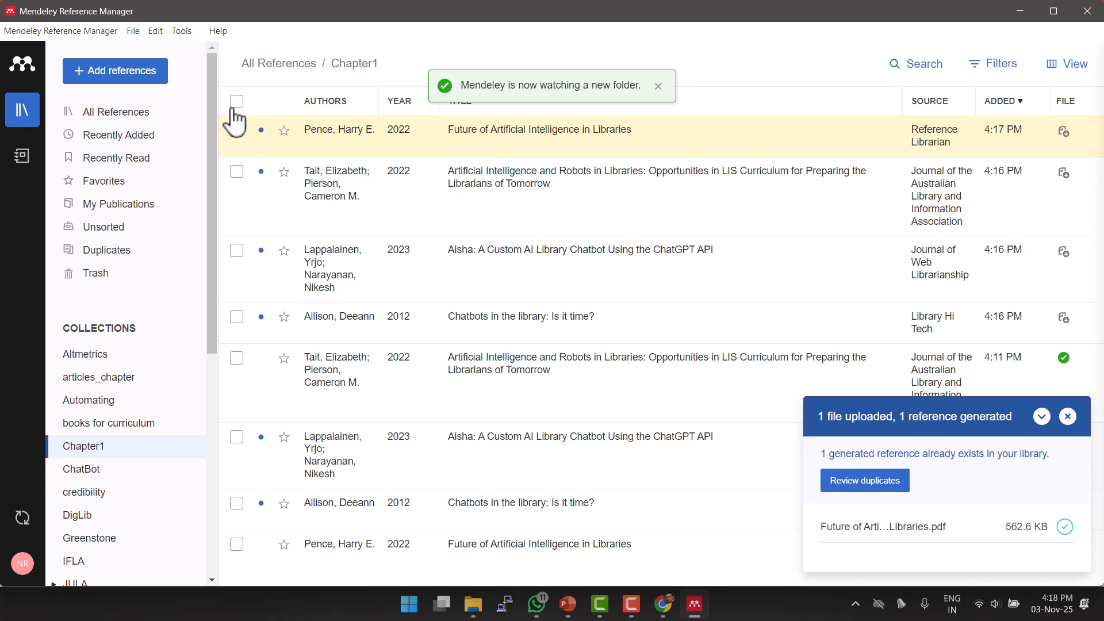
left_click(163, 88)
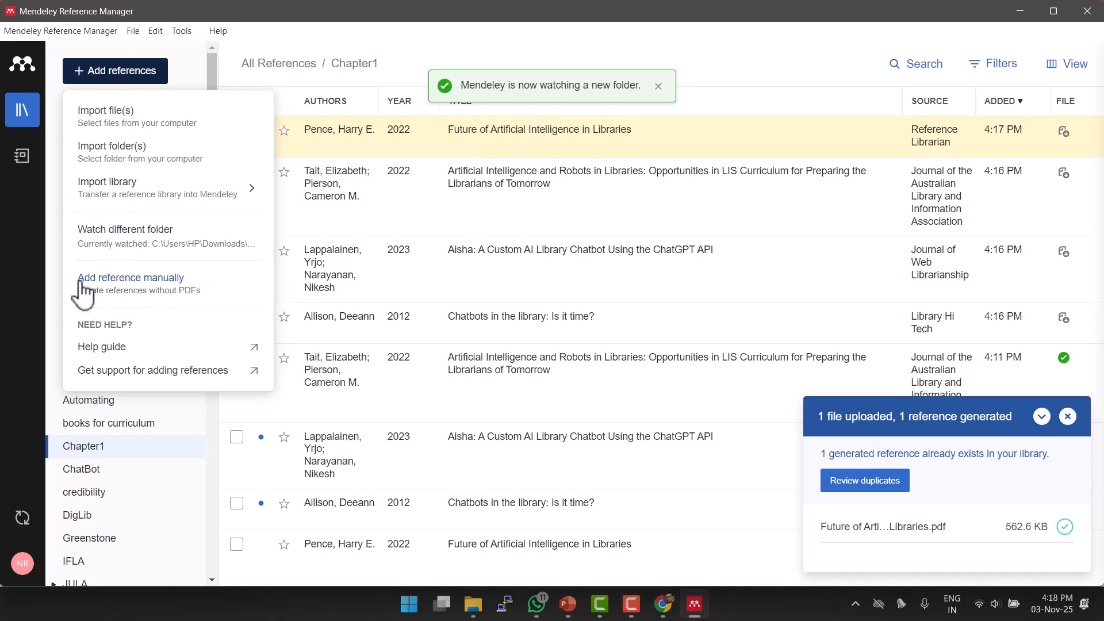
left_click(153, 286)
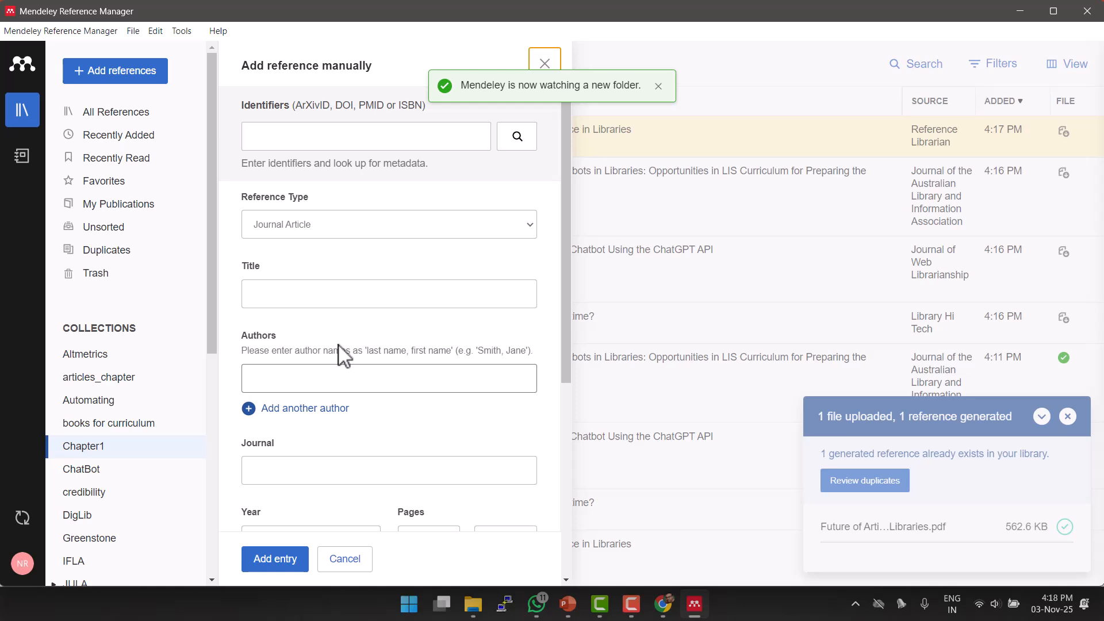
left_click(658, 86)
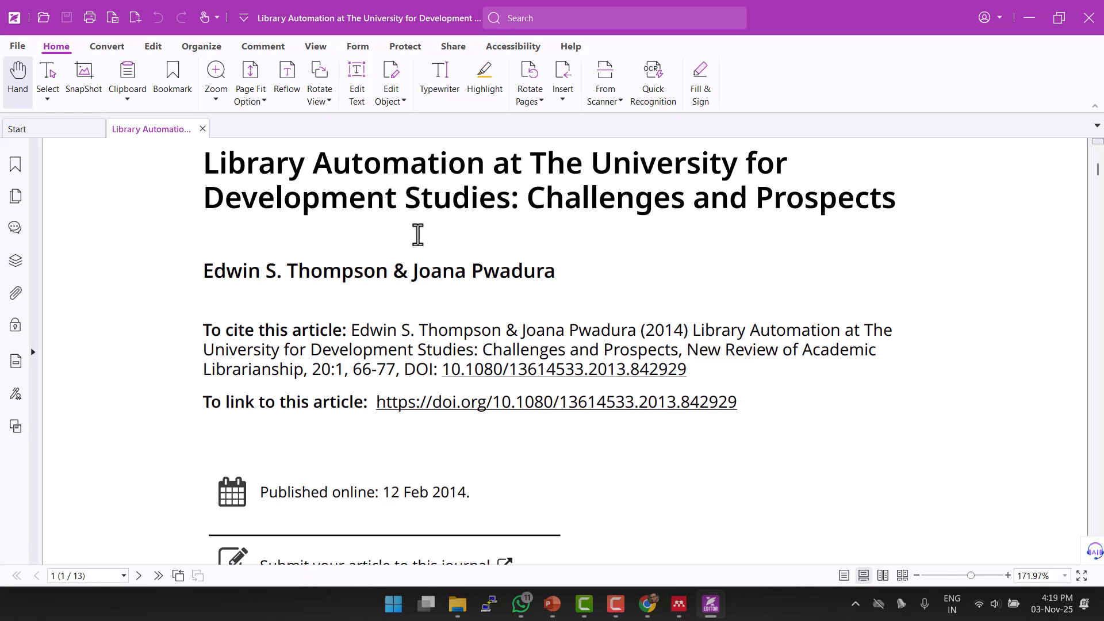
Select the DOI 10.1080/13614533.2013.842929 on the Library Automation article's cover page.
left_click_drag(443, 371, 681, 369)
key("ctrl+c")
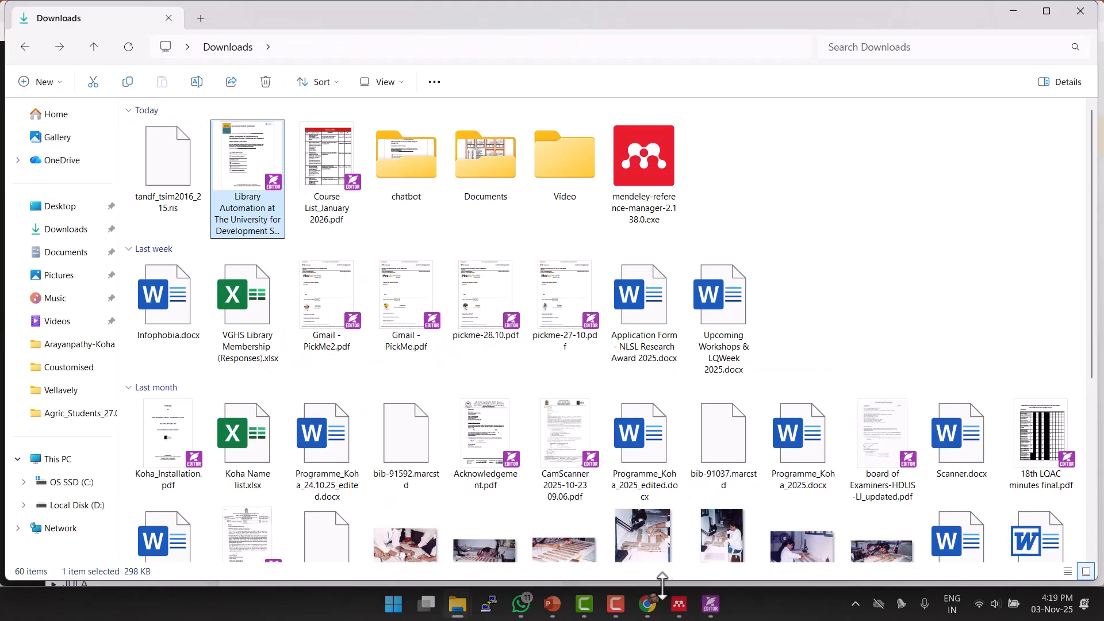
Fill the manual reference form from the pasted DOI and review the retrieved 2014 Library Automation details.
left_click(679, 604)
left_click(397, 134)
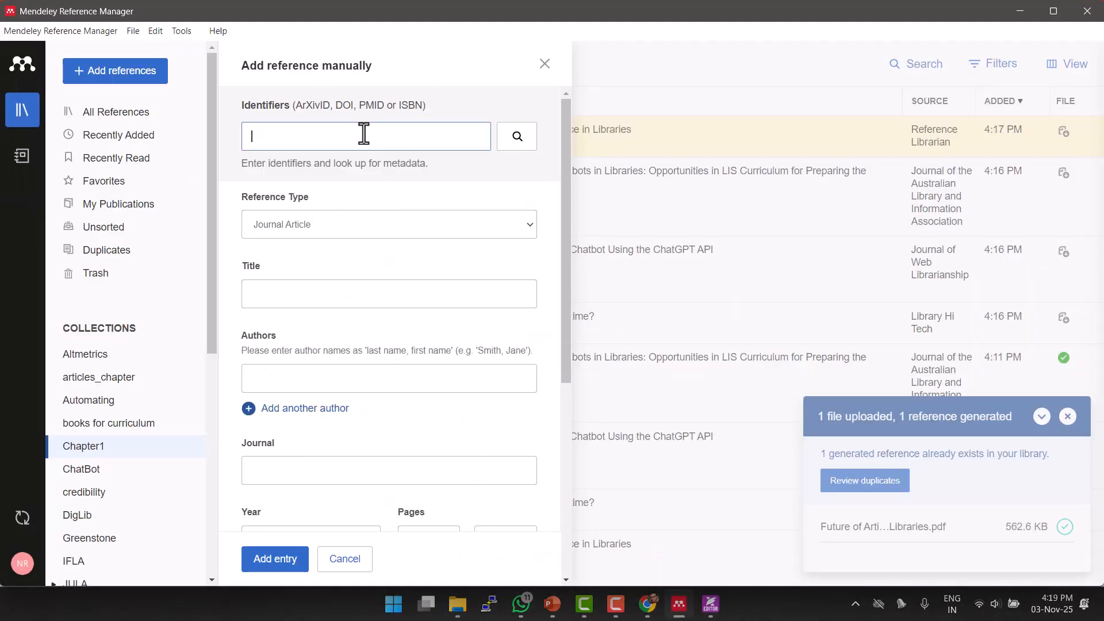
key("ctrl+v")
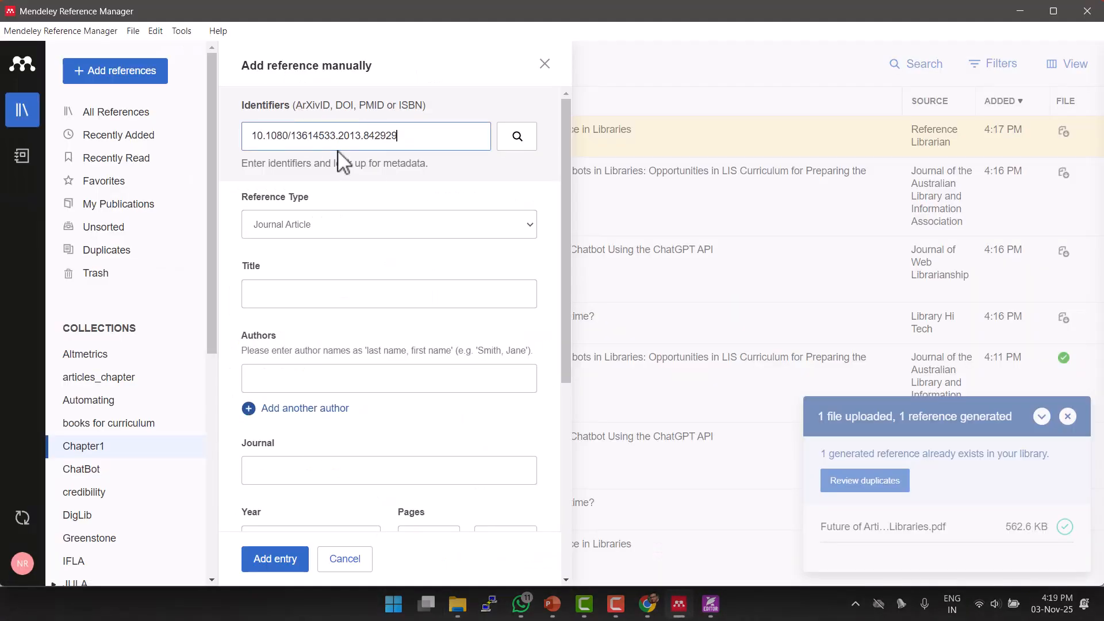
left_click(520, 148)
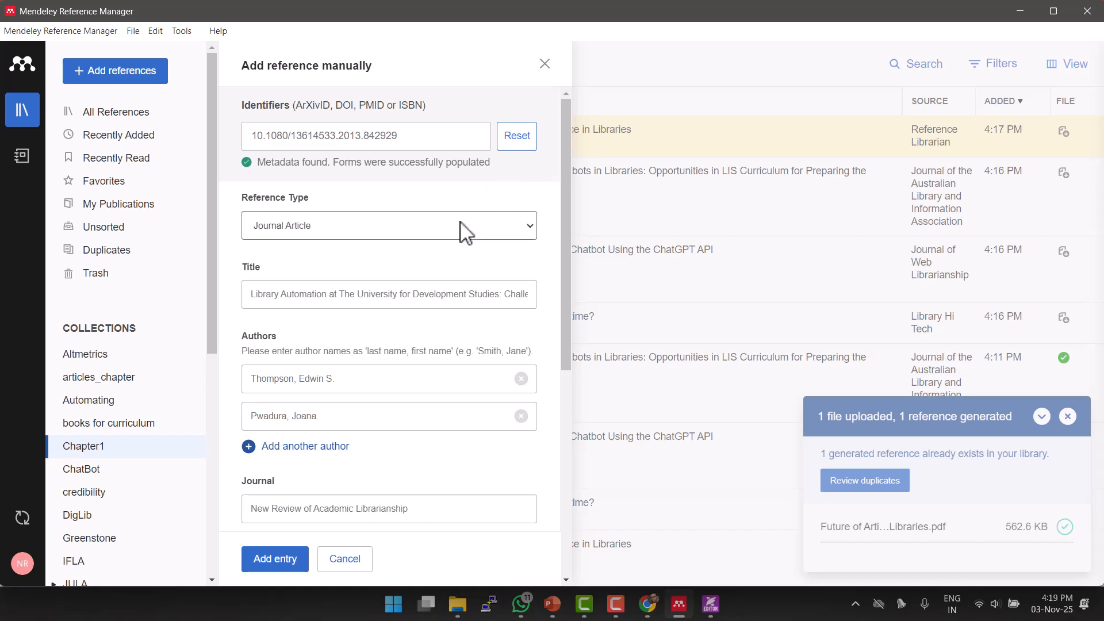
scroll(458, 232, "down", 3)
scroll(458, 231, "down", 5)
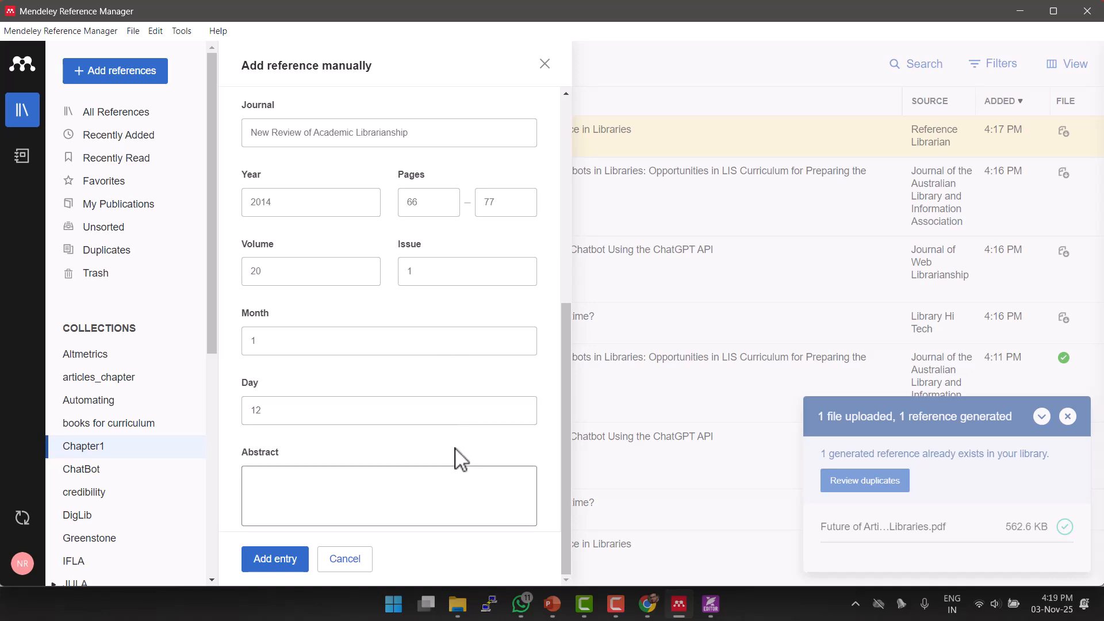
scroll(460, 459, "up", 5)
scroll(460, 458, "up", 2)
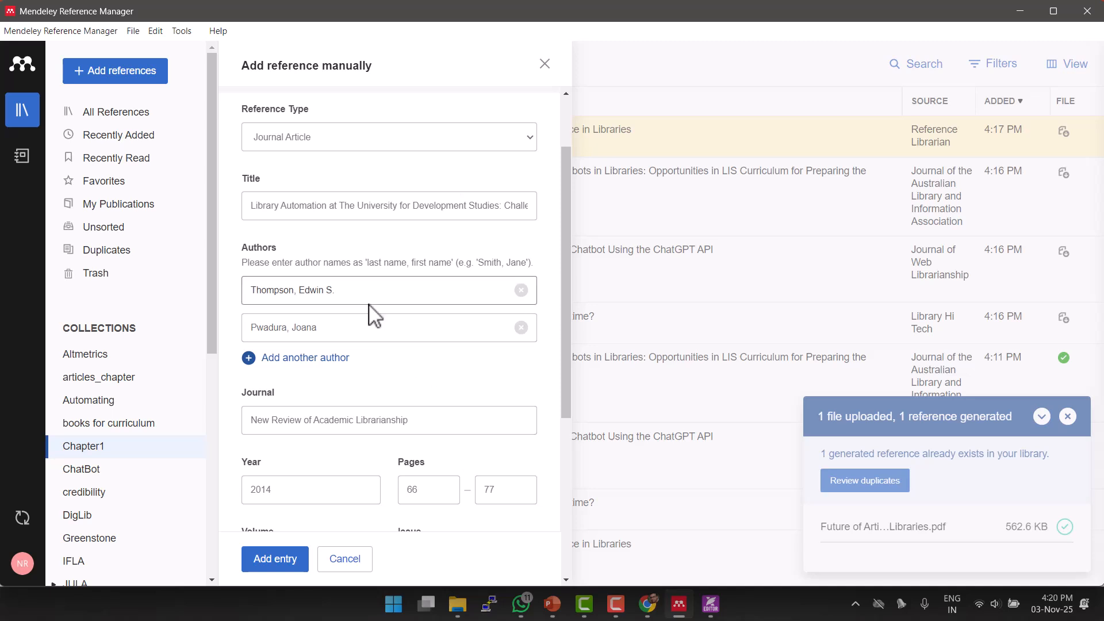
scroll(378, 343, "down", 7)
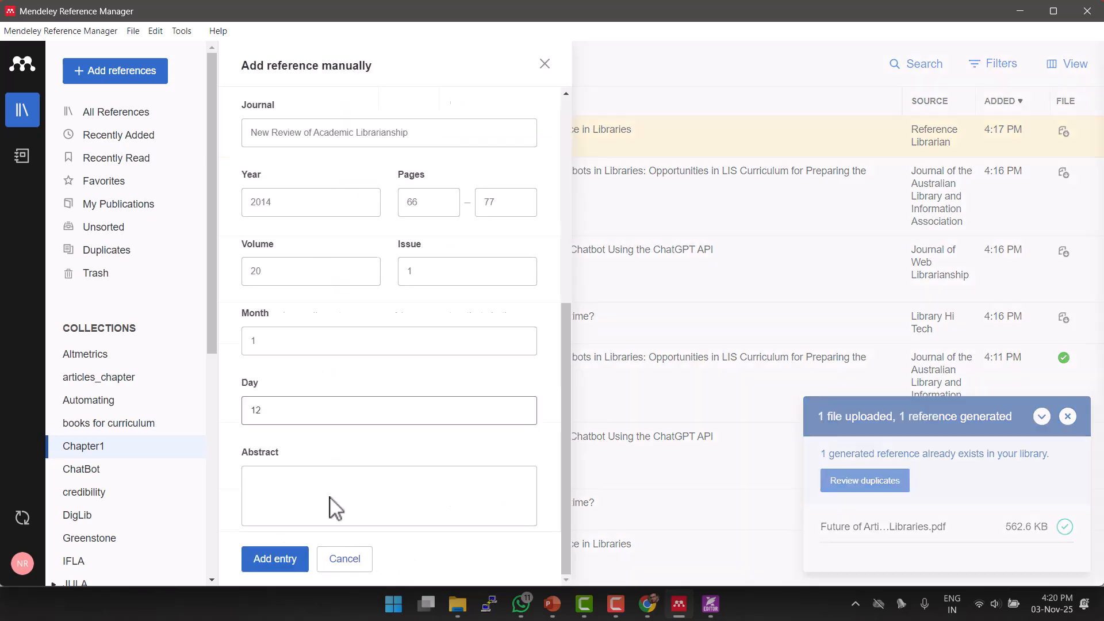
Save the DOI-filled entry, then open and select the Thompson 2014 reference in Unsorted.
left_click(290, 566)
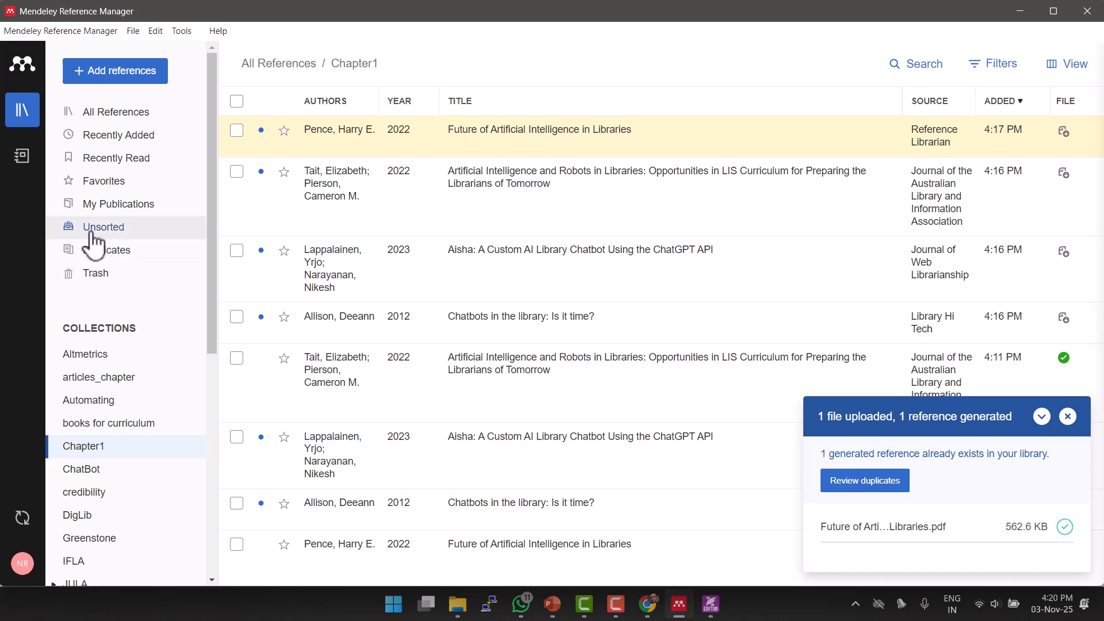
left_click(117, 233)
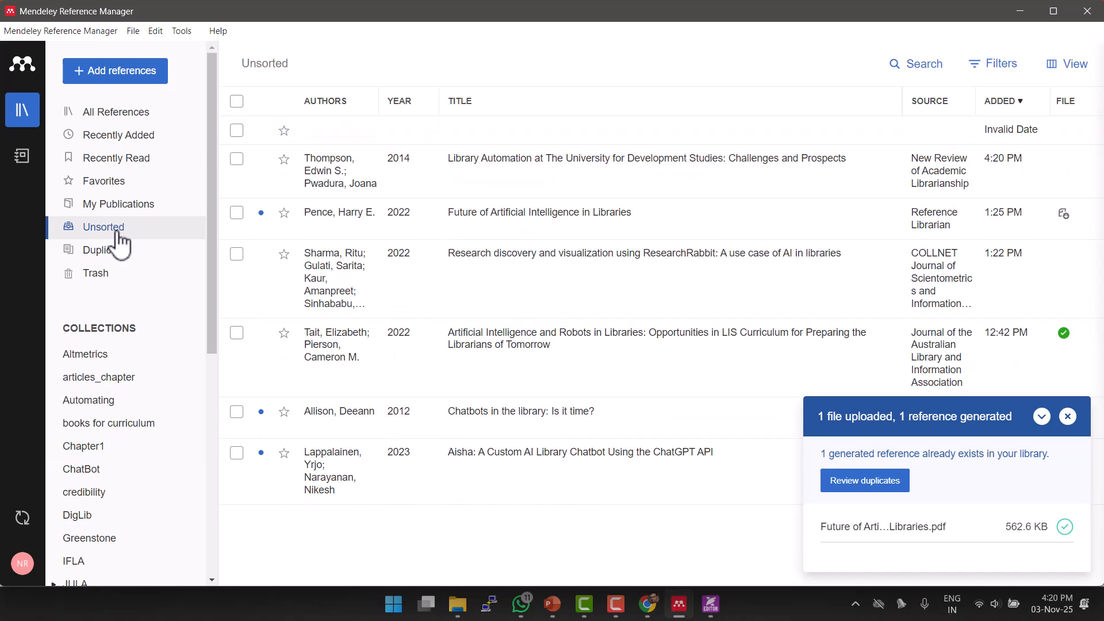
left_click(524, 182)
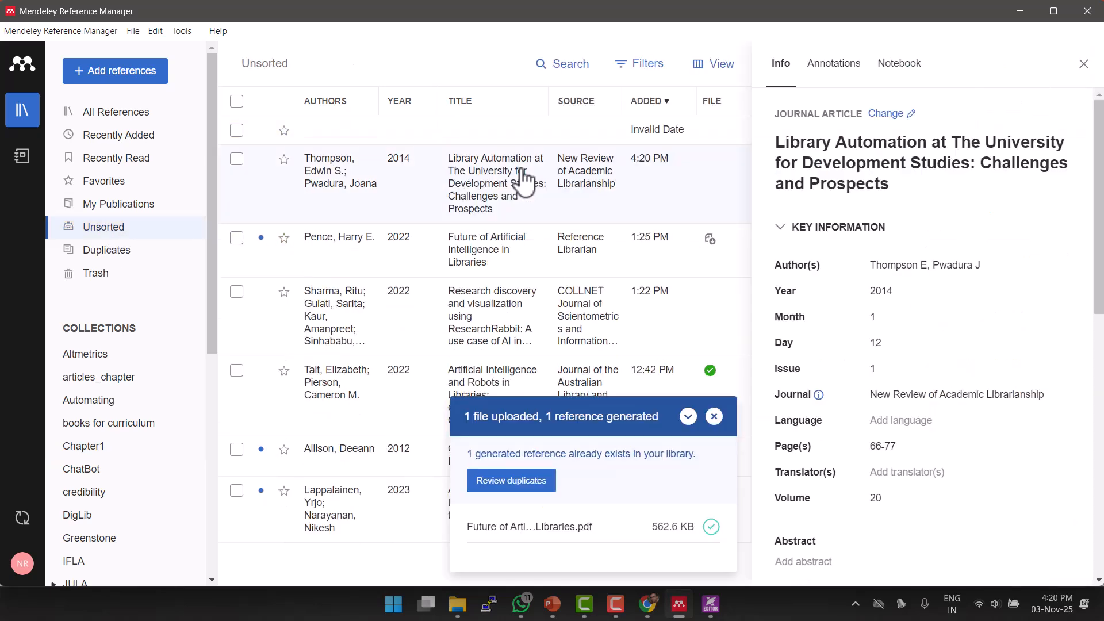
left_click(238, 163)
left_click(715, 365)
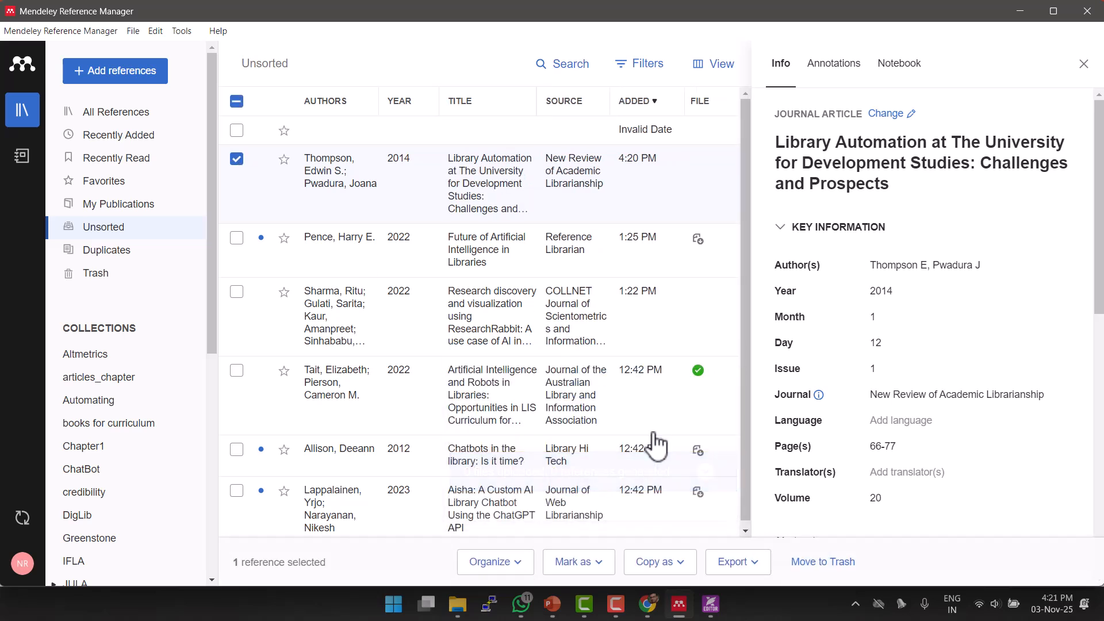
left_click(520, 567)
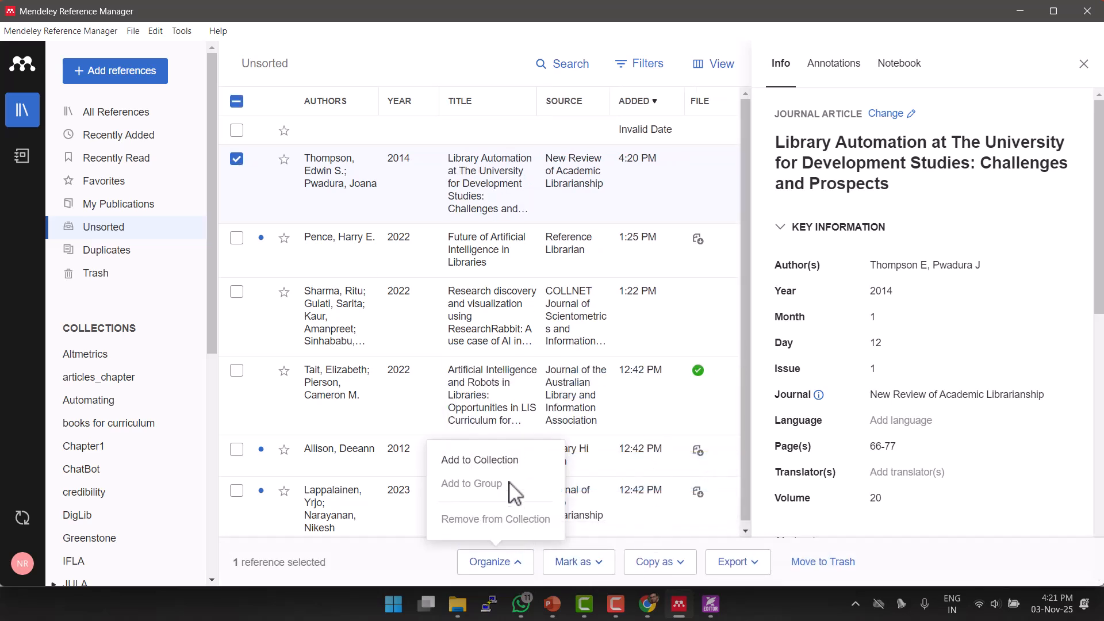
Add the Library Automation reference to the Chapter1 collection.
left_click(510, 465)
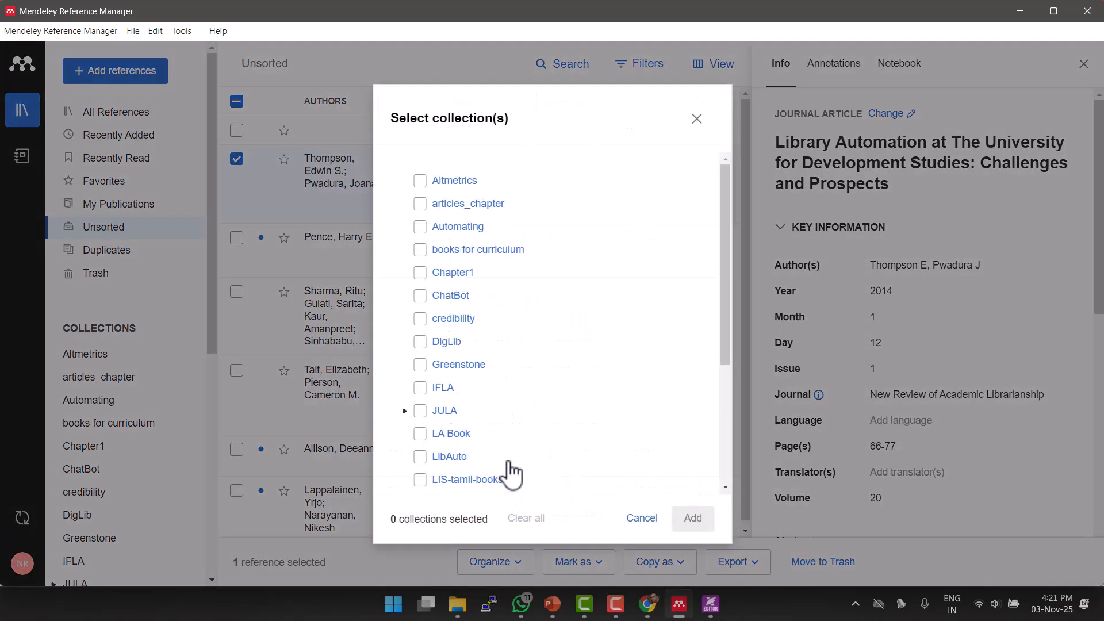
left_click(420, 274)
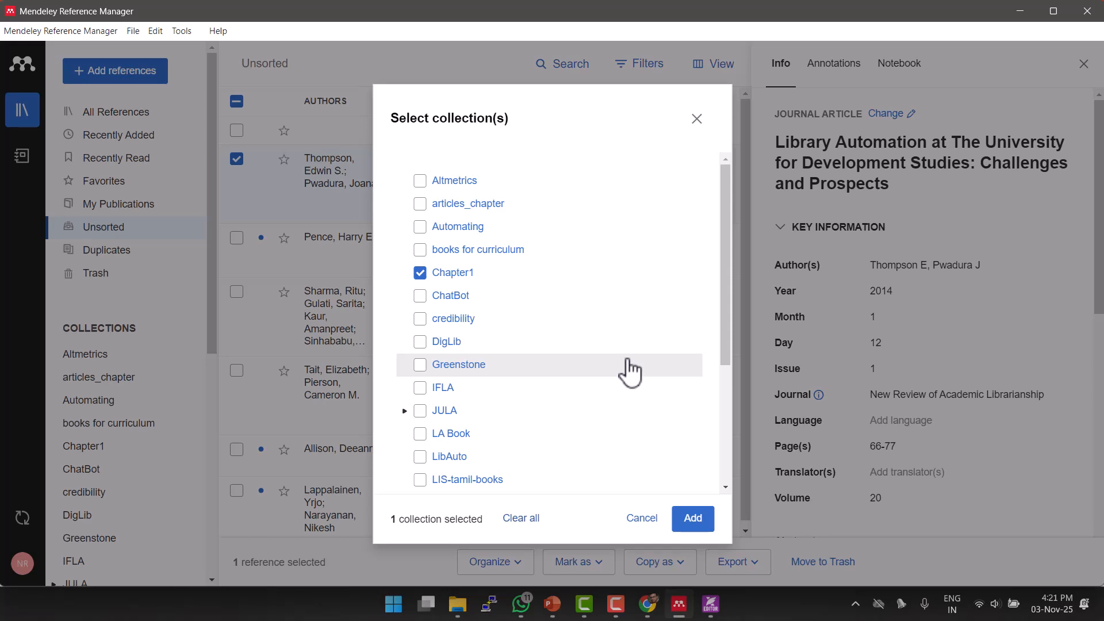
left_click(694, 526)
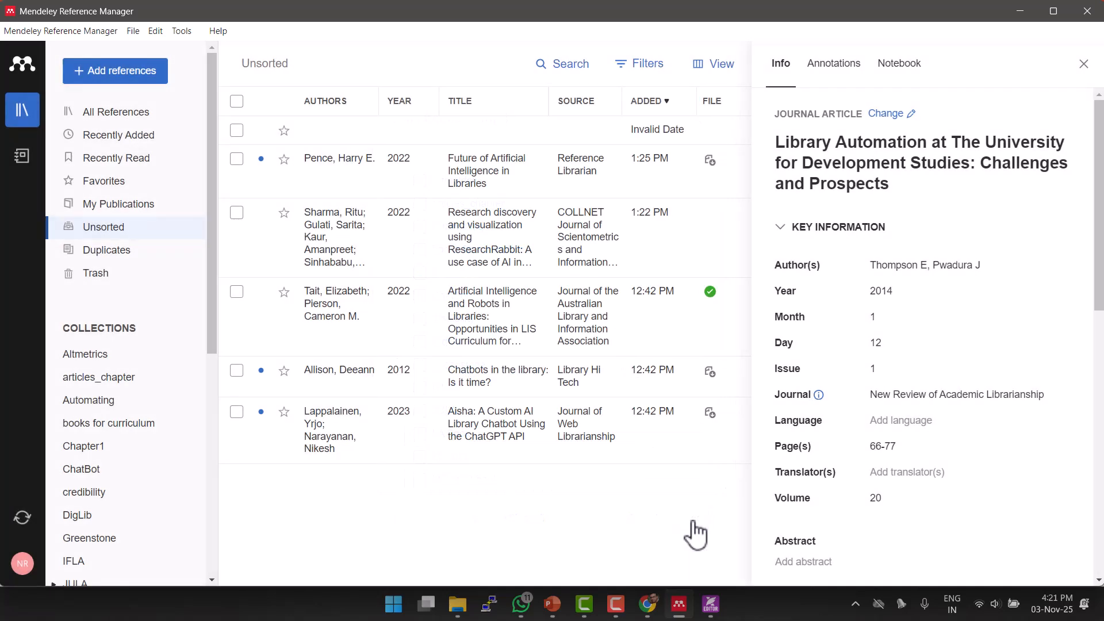
Show the Chapter1 collection, close the details pane, and open the top reference.
left_click(122, 453)
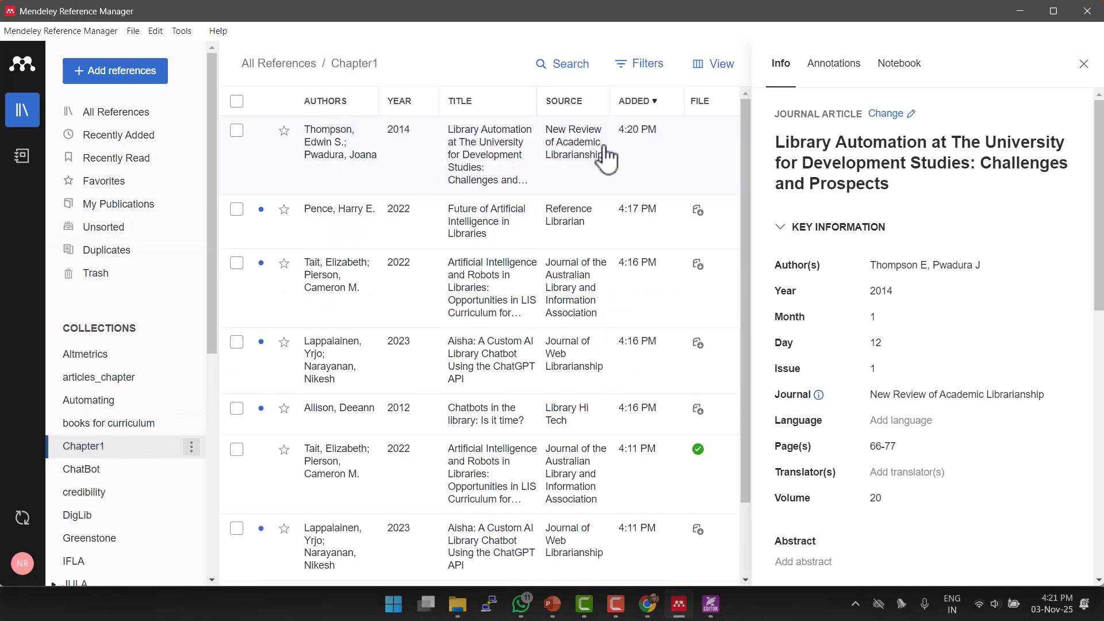
left_click(1084, 64)
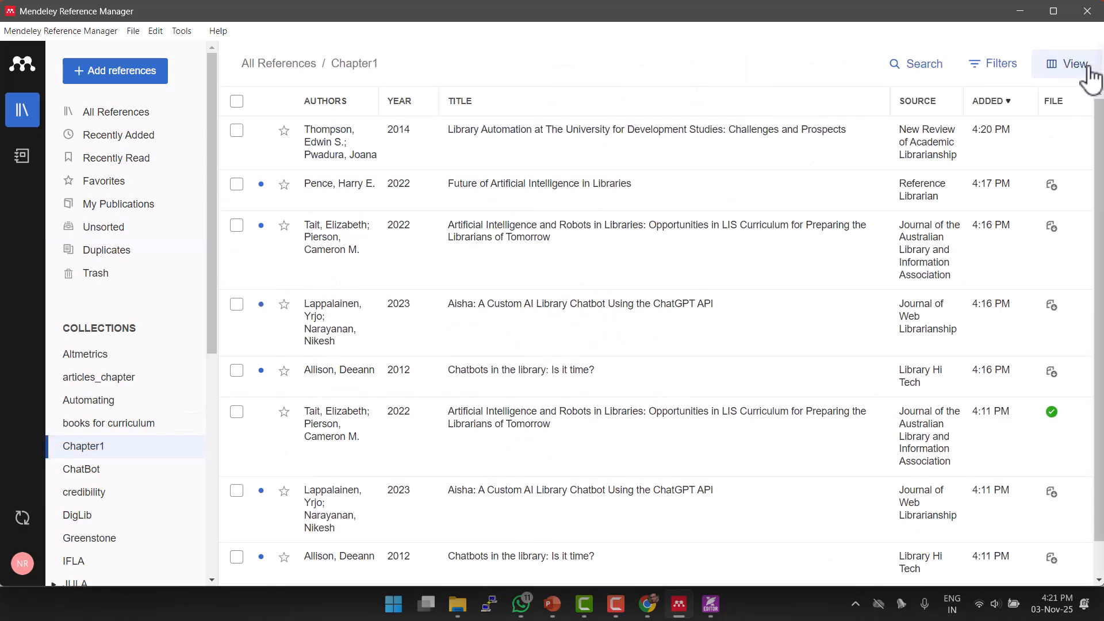
left_click(454, 168)
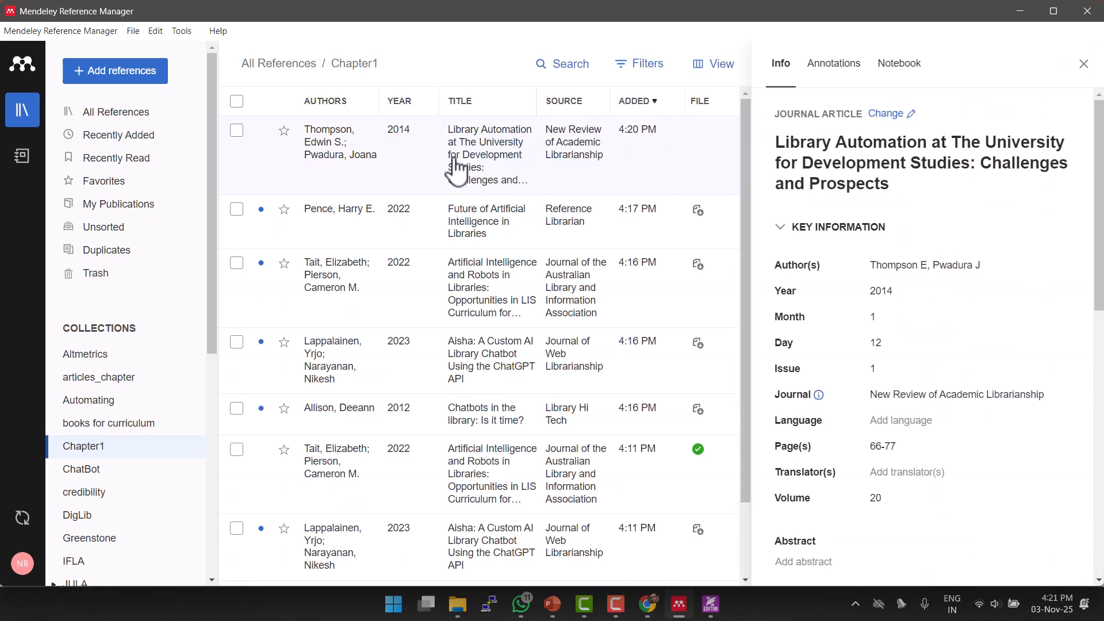
left_click(140, 77)
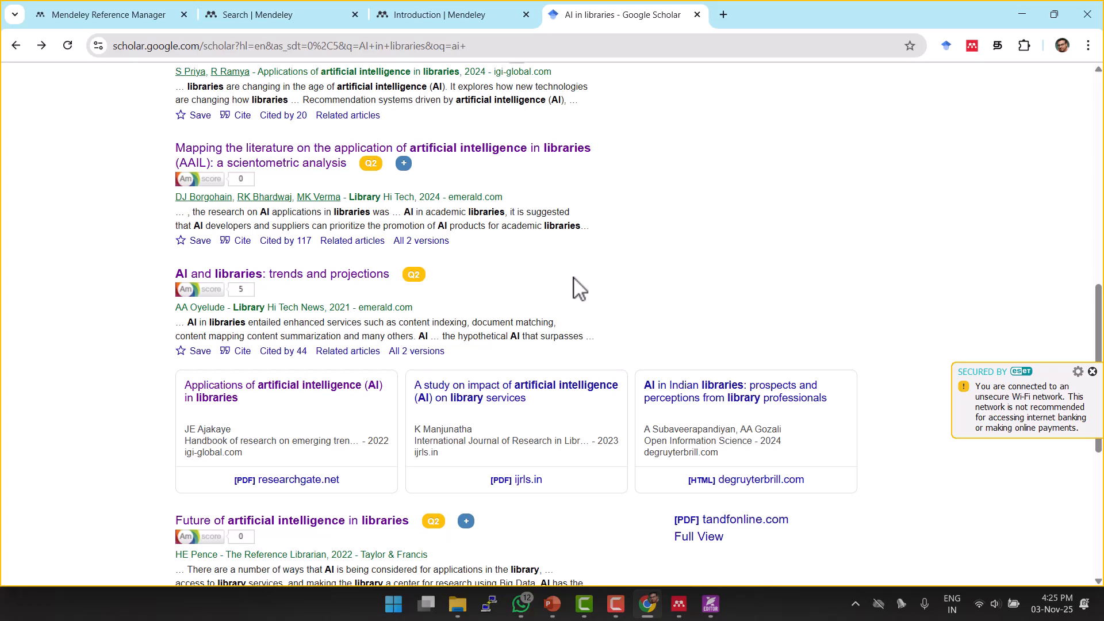
Go forward from the Scholar results to Emerald's page for the 2023 AI-in-libraries article.
scroll(730, 293, "up", 12)
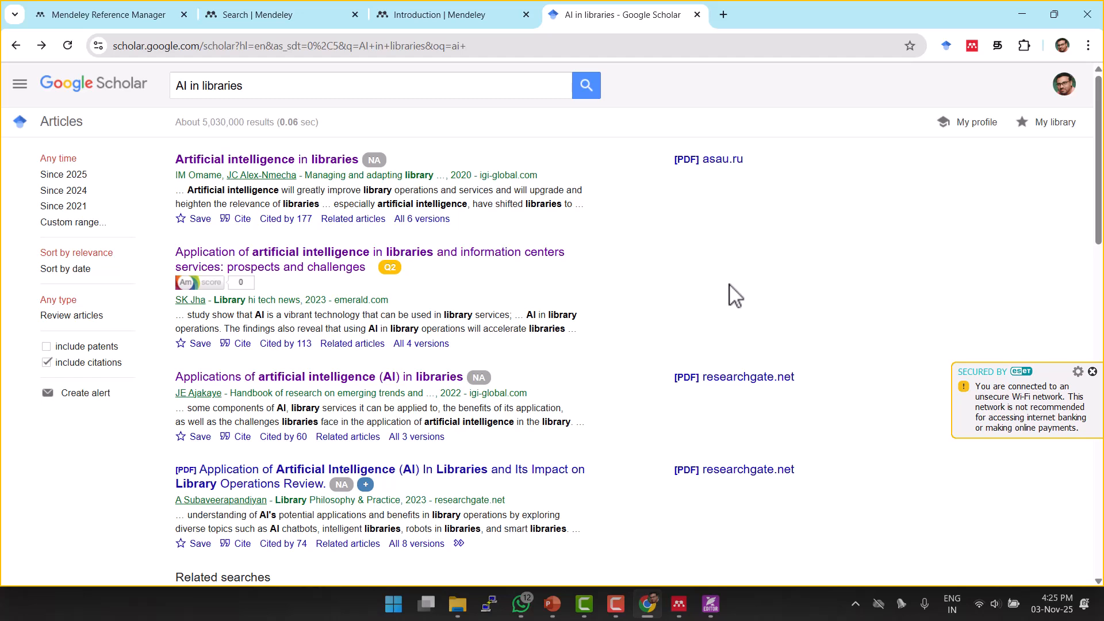
scroll(730, 295, "down", 3)
scroll(730, 294, "down", 3)
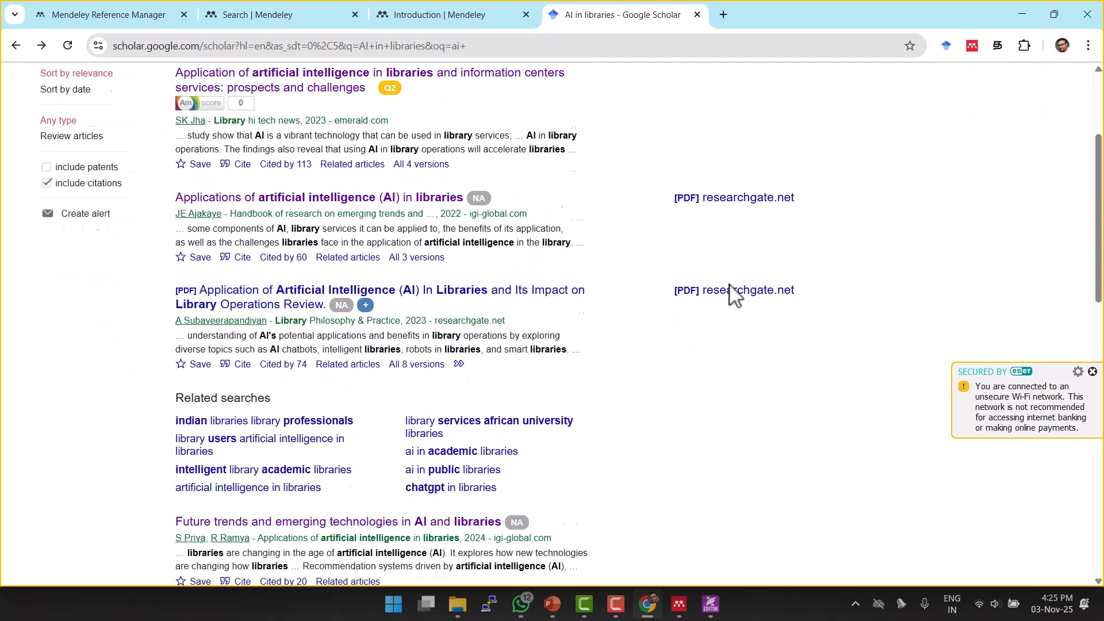
key("alt+Right")
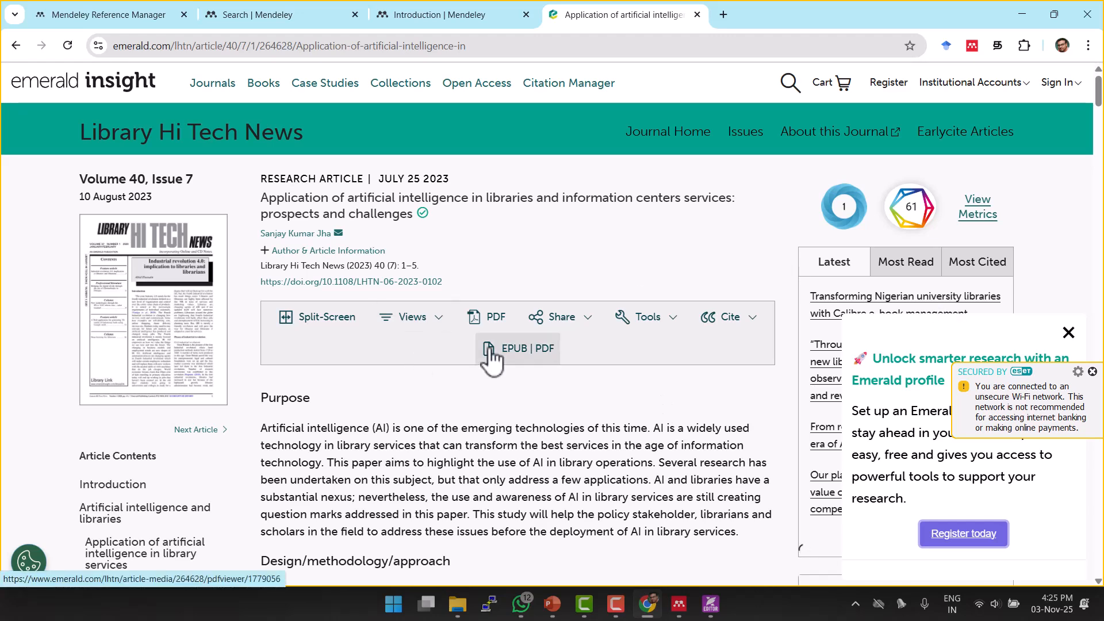
Download the article's citation from Emerald in Mendeley format and open the .ris file.
left_click(751, 328)
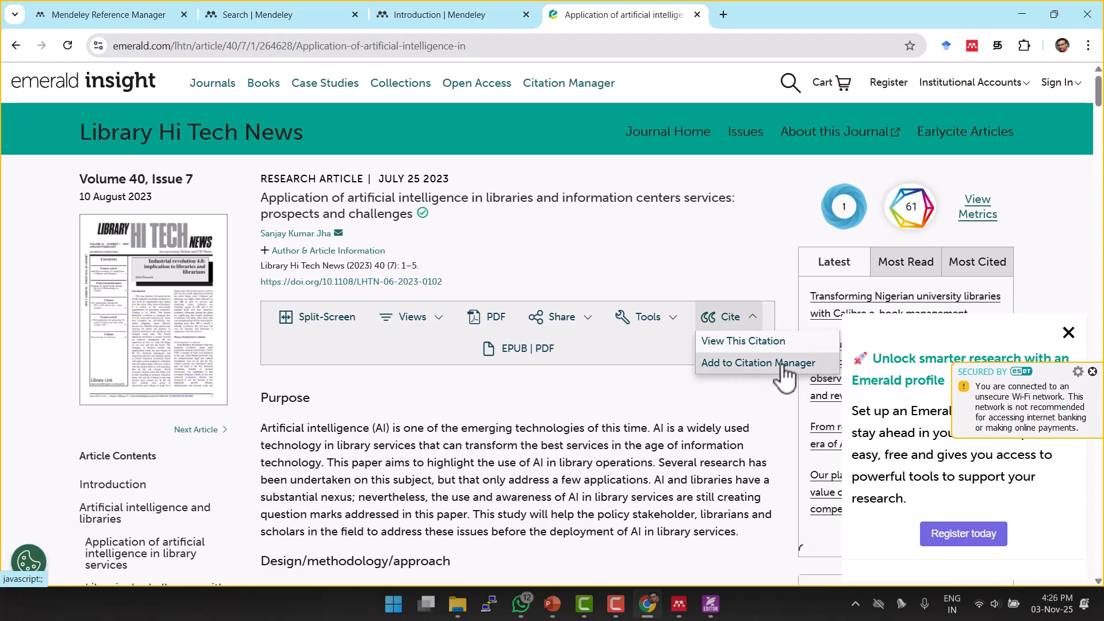
left_click(773, 342)
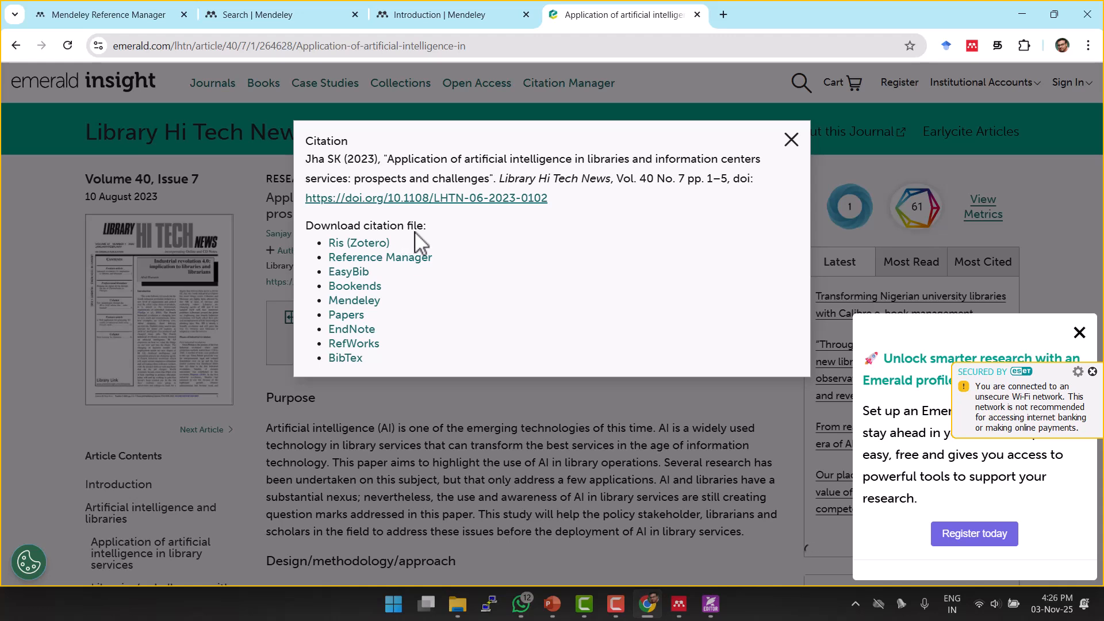
left_click(359, 300)
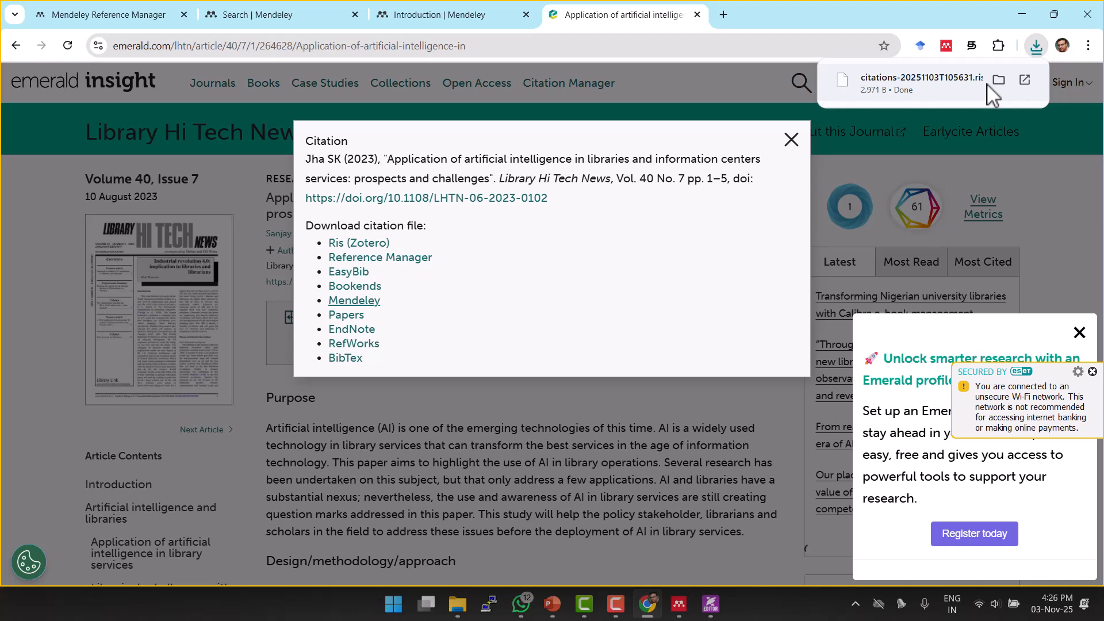
left_click(883, 83)
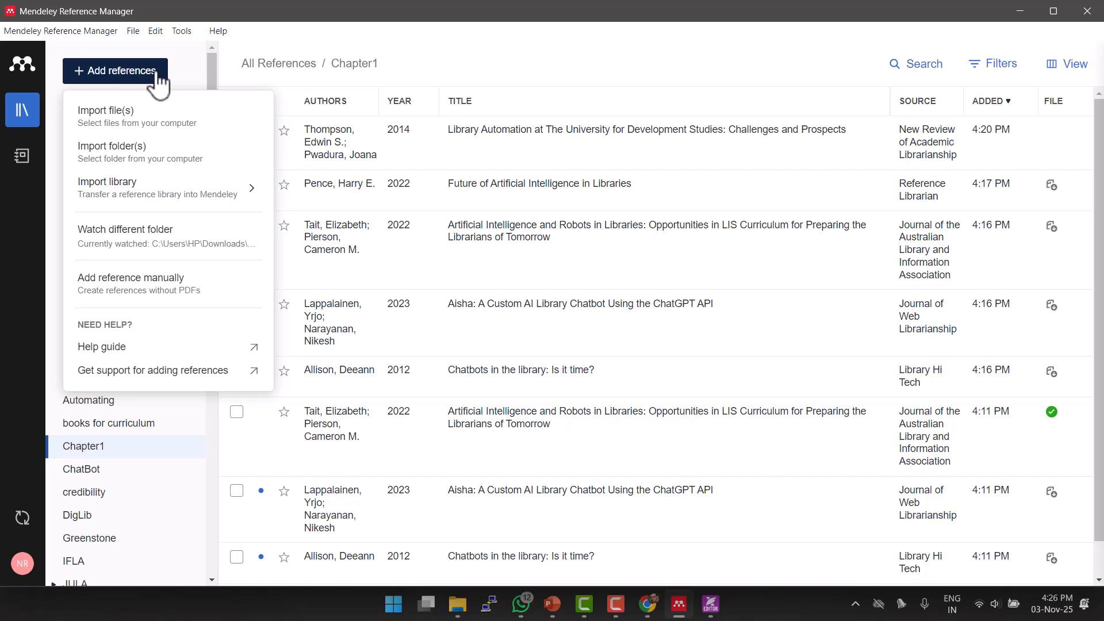
Import citations-20251103T105631.ris from Downloads as an RIS library.
mouse_move(120, 193)
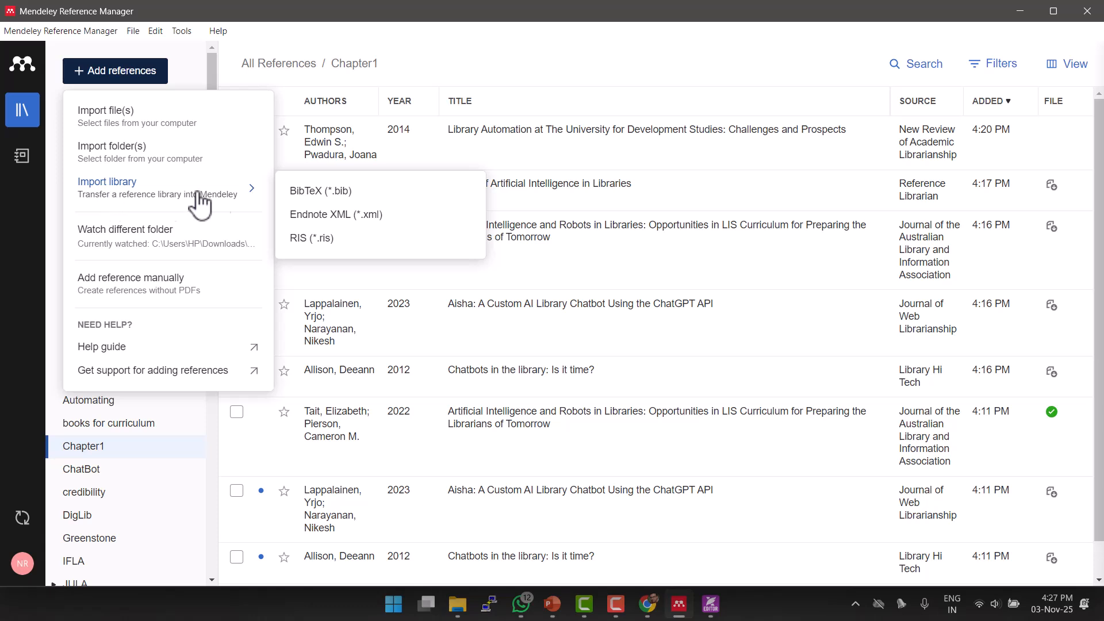
left_click(312, 239)
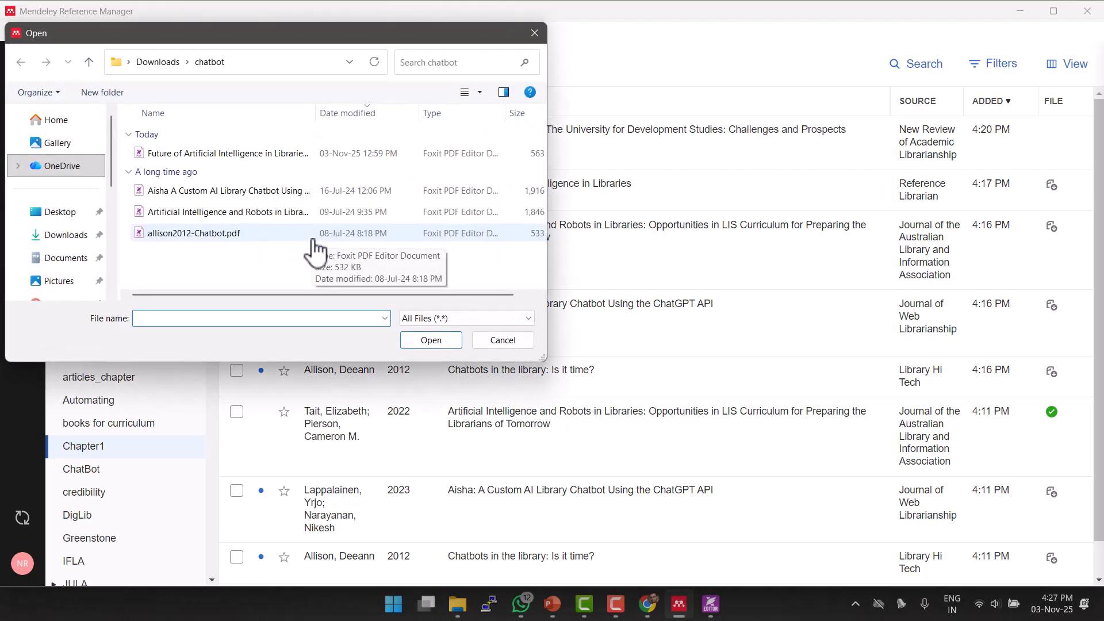
left_click(154, 63)
scroll(233, 219, "up", 1)
left_click(193, 173)
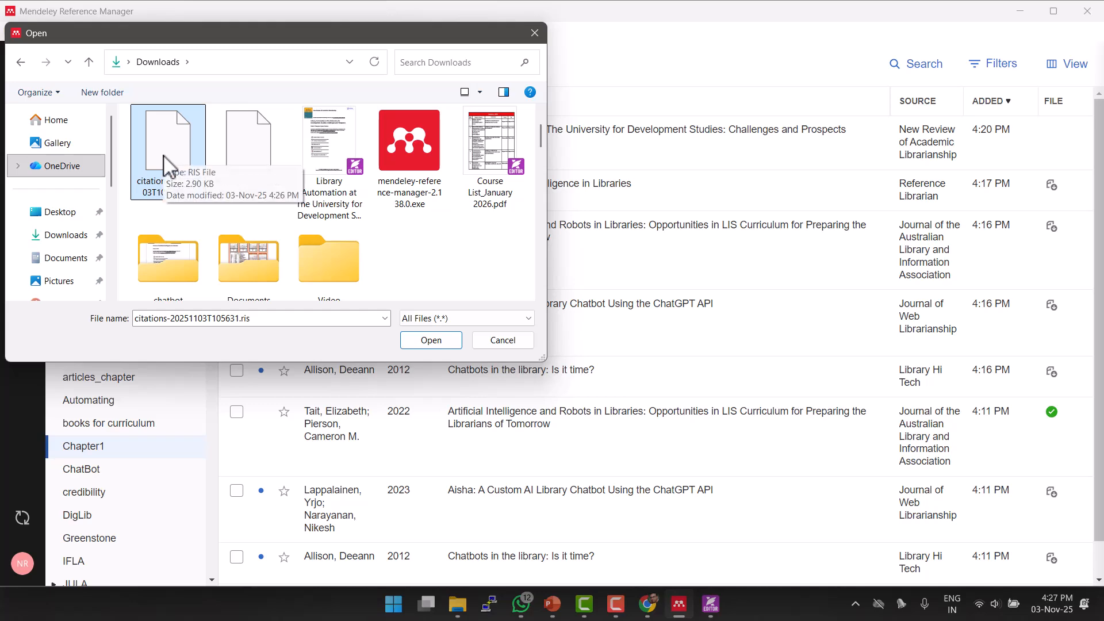
left_click(451, 346)
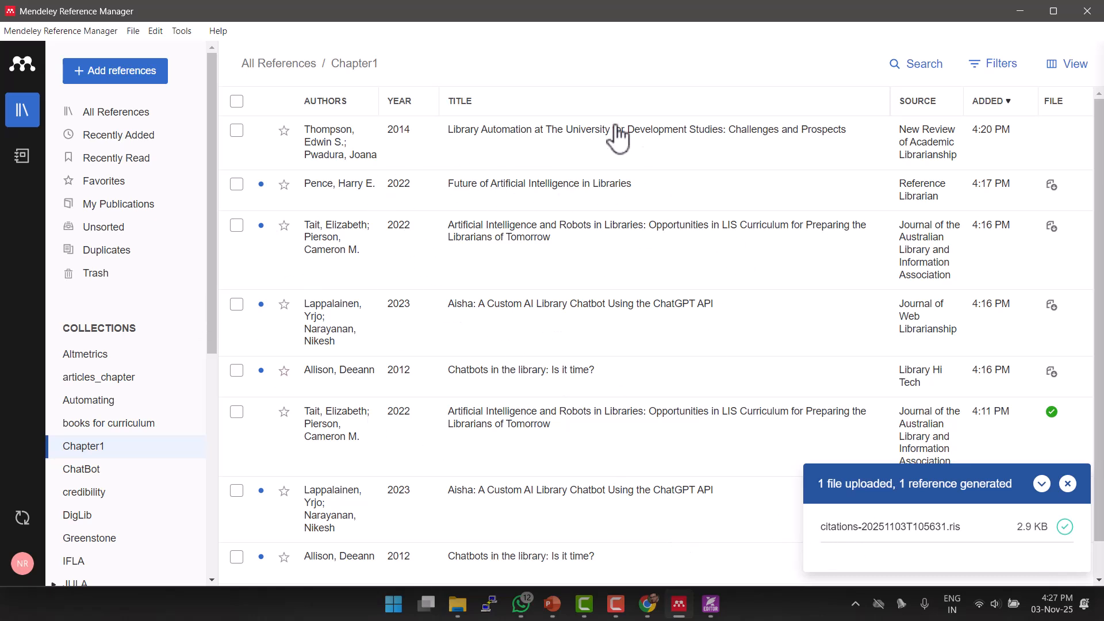
Show the Unsorted list and close the citation dialog left open in the browser.
left_click(117, 231)
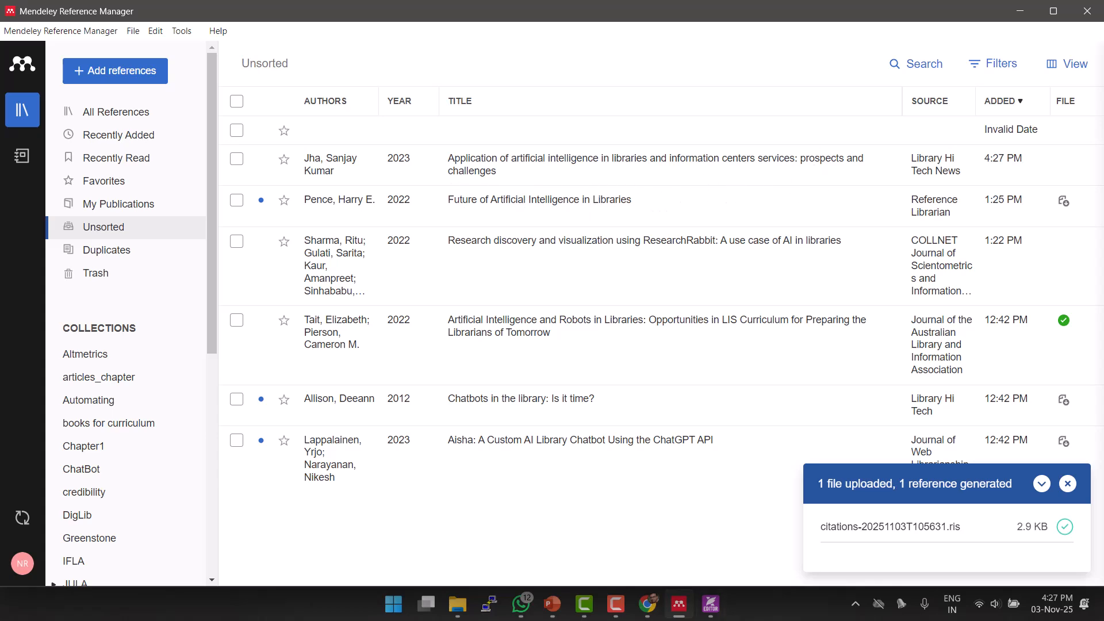
left_click(652, 604)
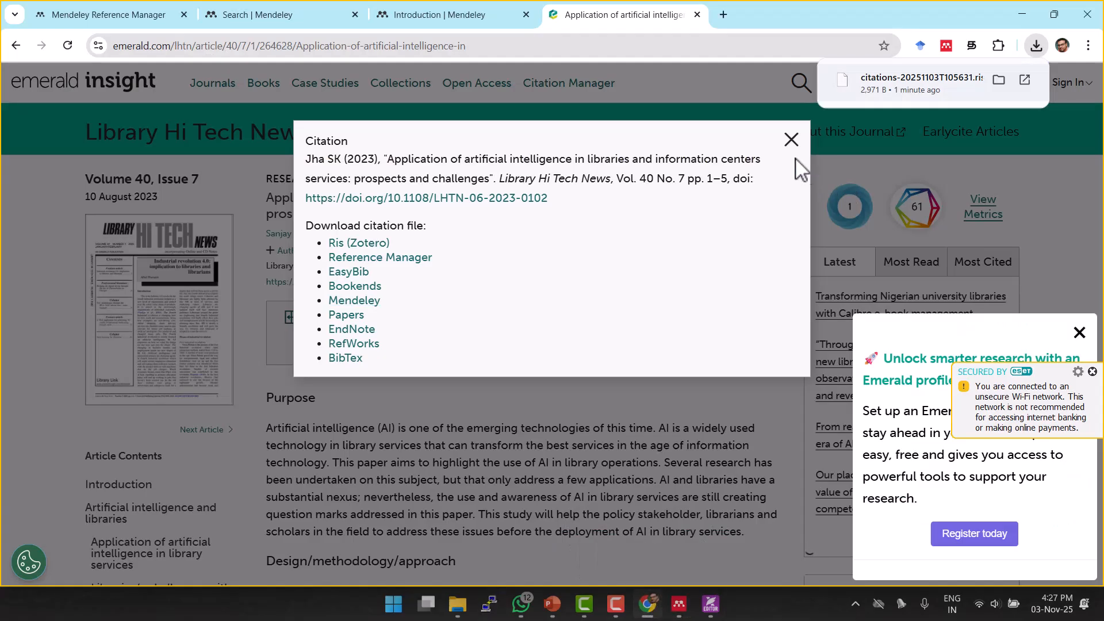
left_click(789, 141)
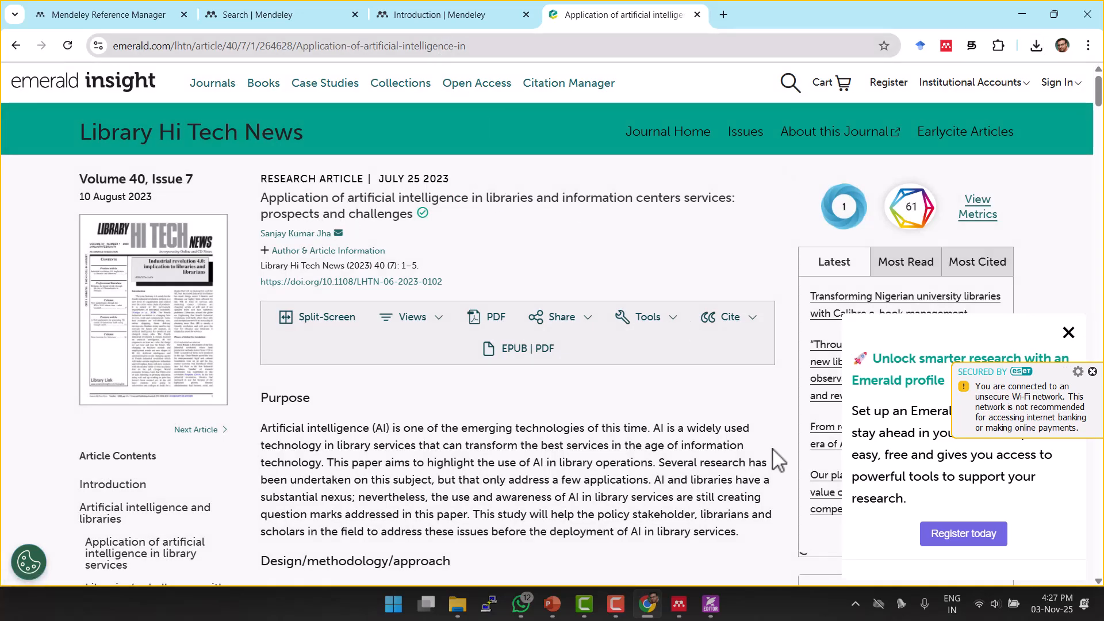
left_click(680, 604)
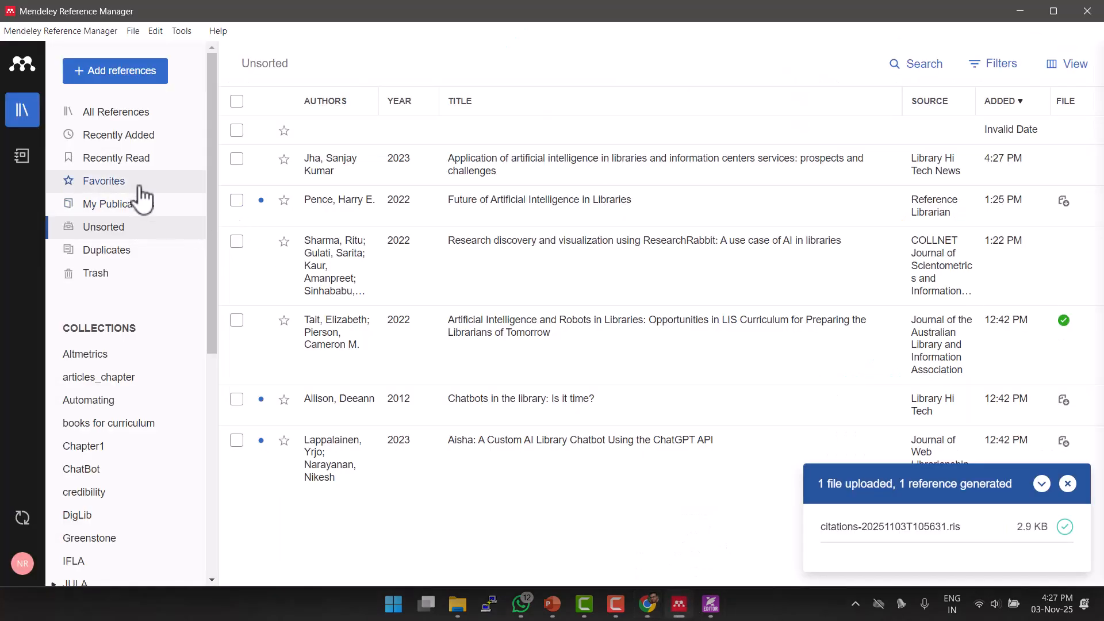
Add the imported 2023 AI-in-libraries reference to Chapter1 and dismiss the notification.
left_click(237, 158)
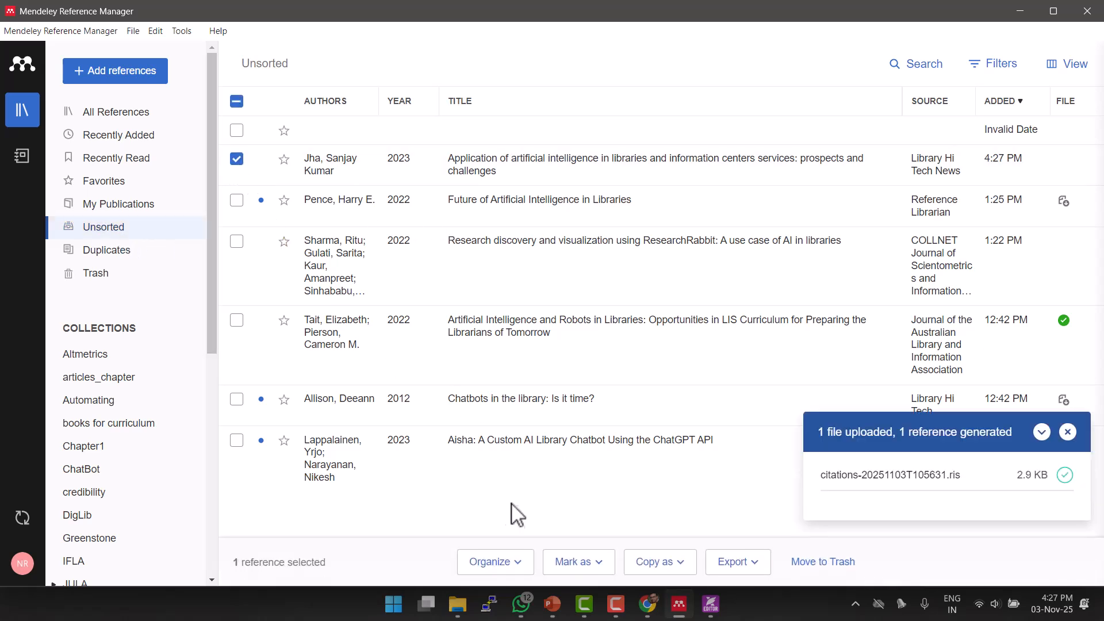
left_click(524, 565)
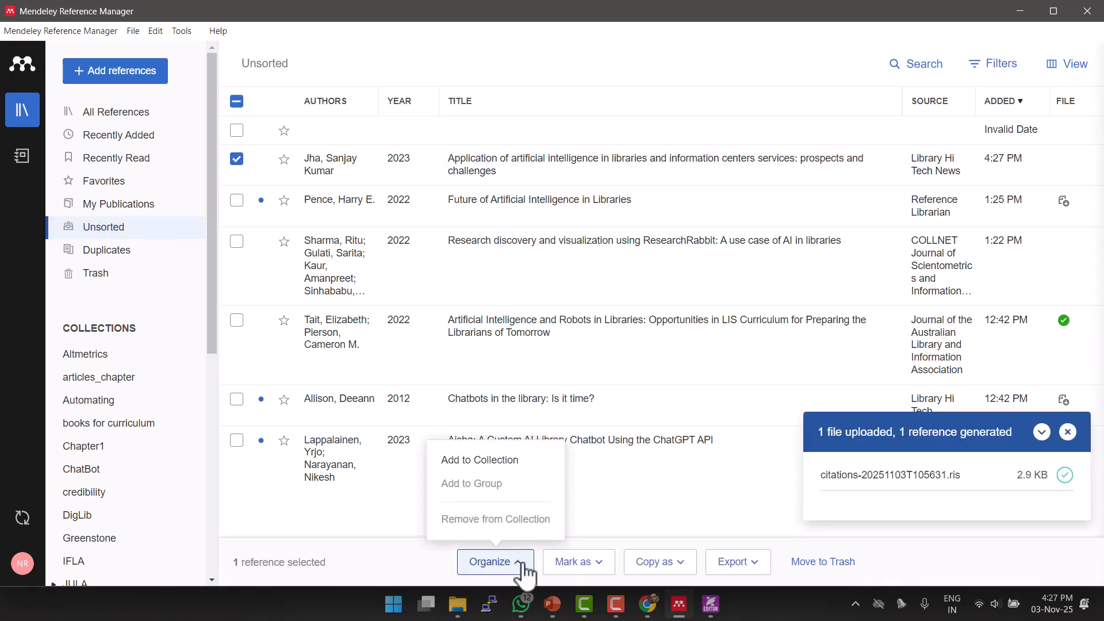
left_click(505, 461)
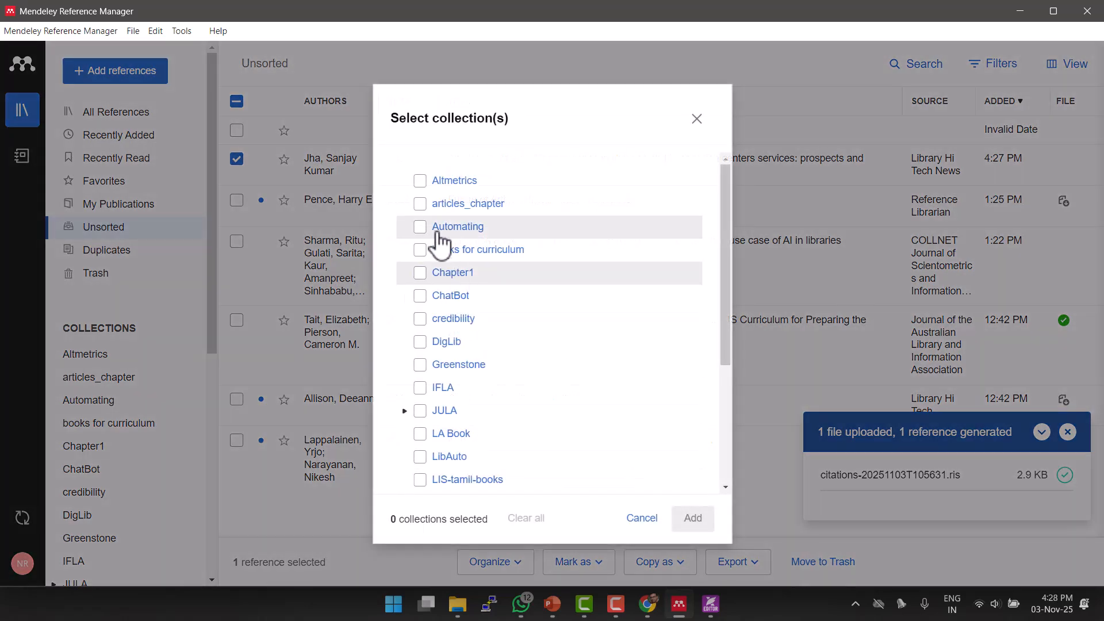
left_click(432, 278)
left_click(692, 517)
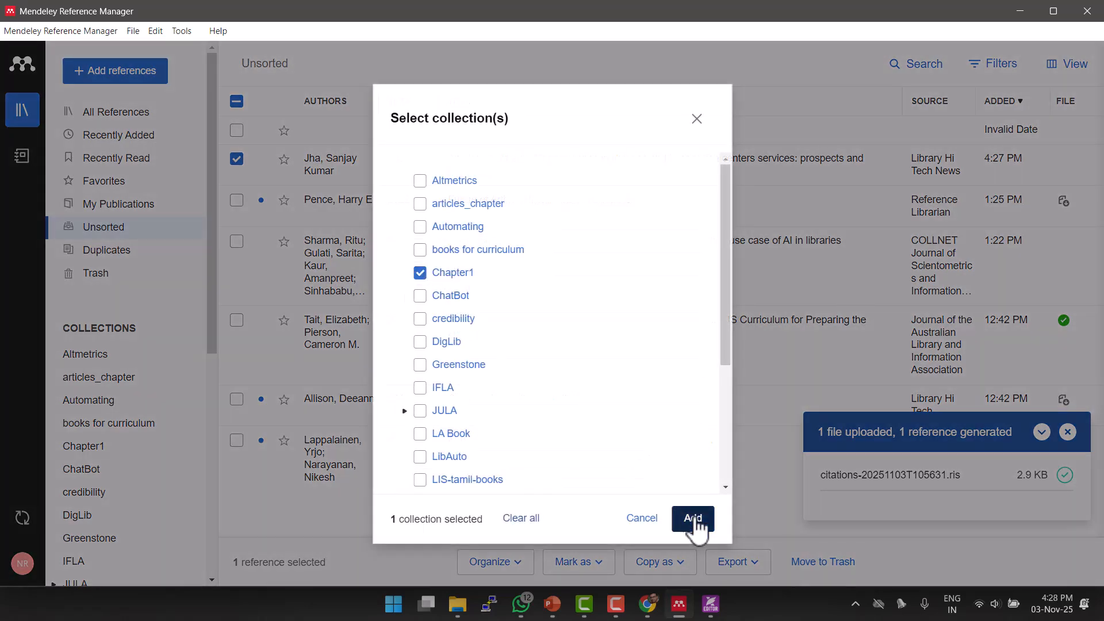
left_click(1068, 485)
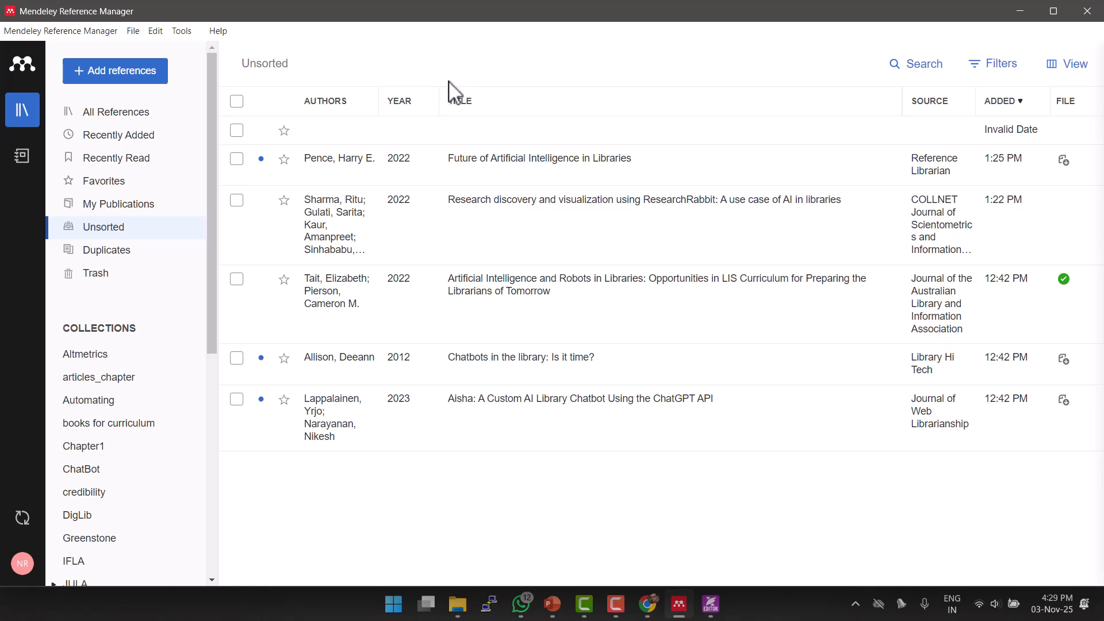
left_click(167, 34)
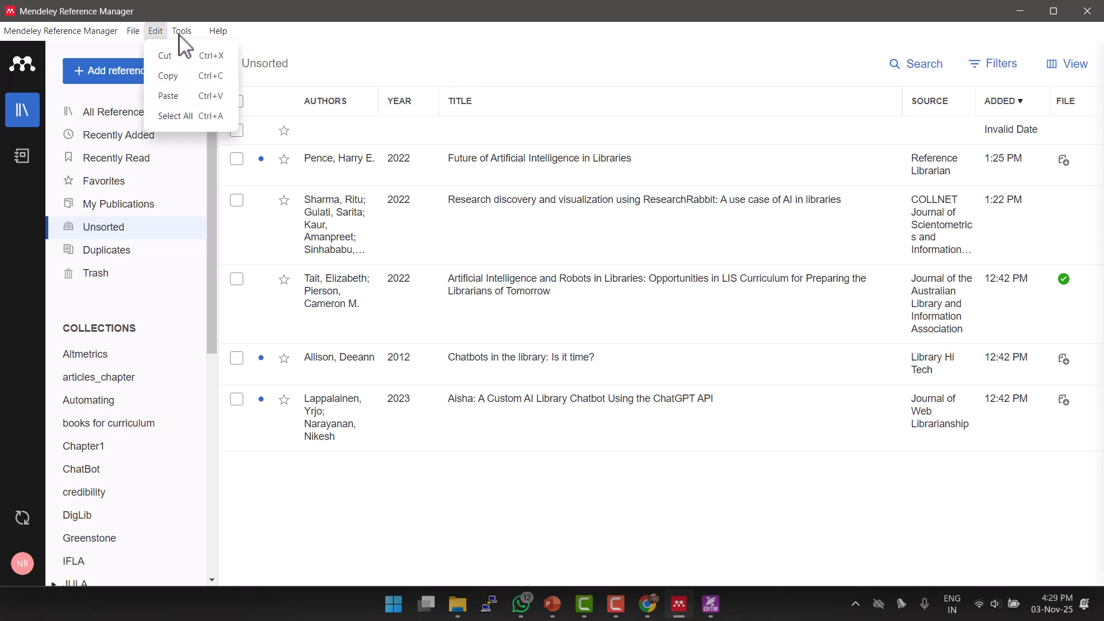
mouse_move(179, 34)
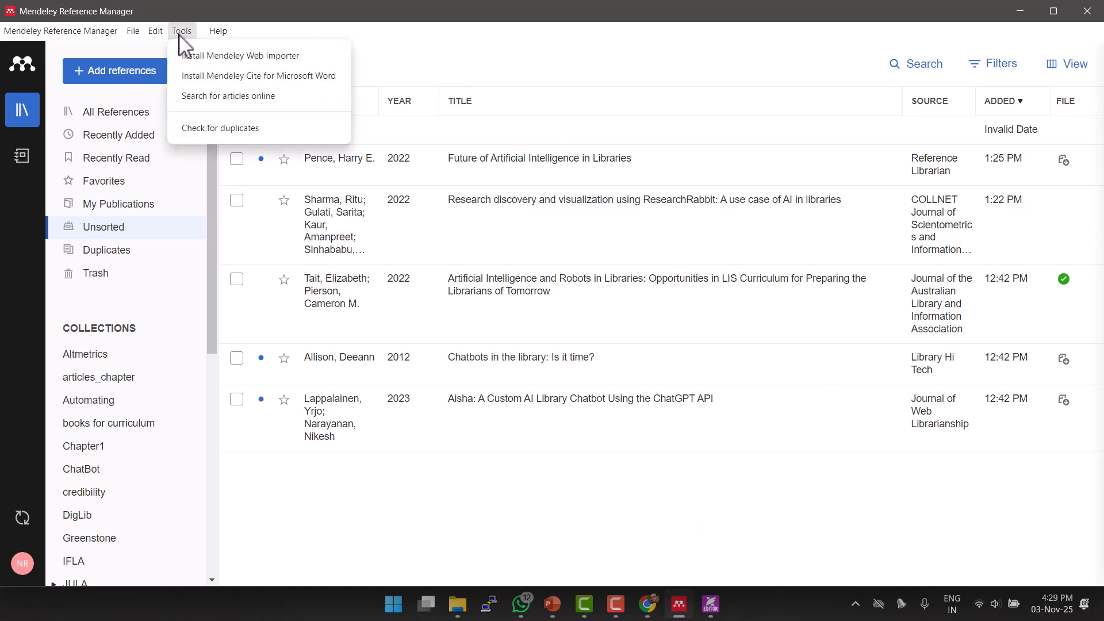
Start installing Mendeley Cite for Word, closing the unwanted download manager tab.
left_click(201, 79)
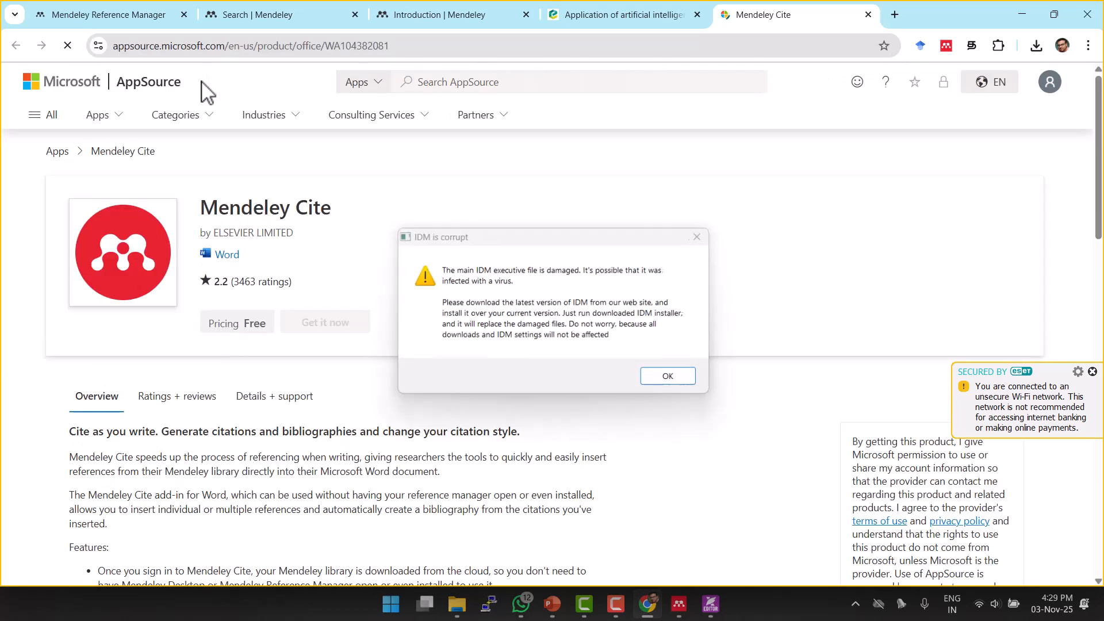
left_click(700, 236)
left_click(913, 14)
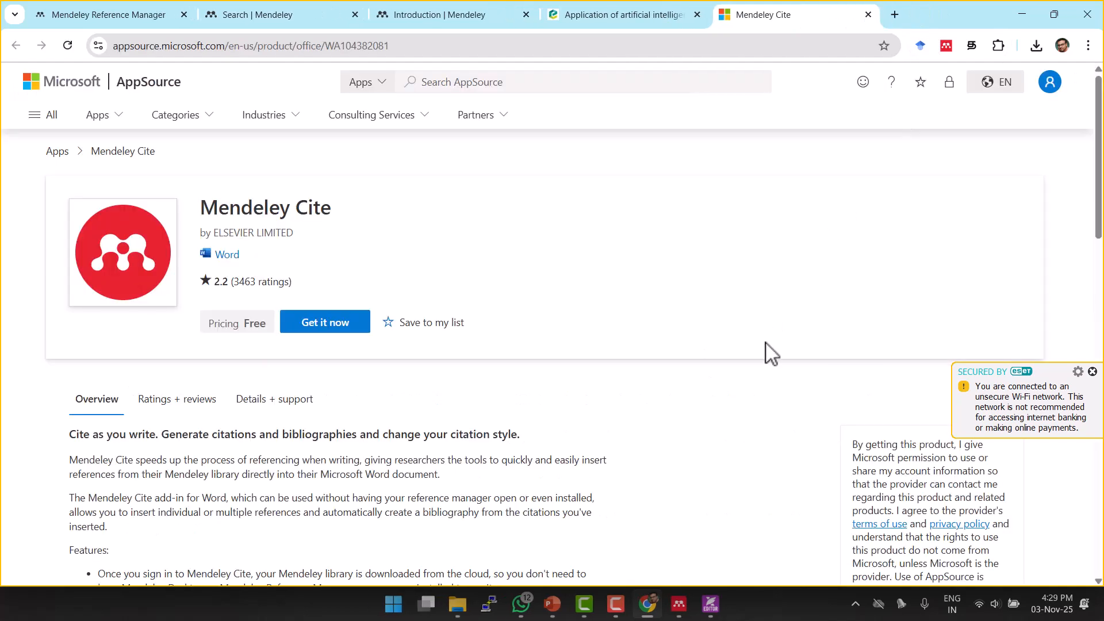
Fill the add-in details form with Sri Lanka as the country and submit it.
left_click(329, 337)
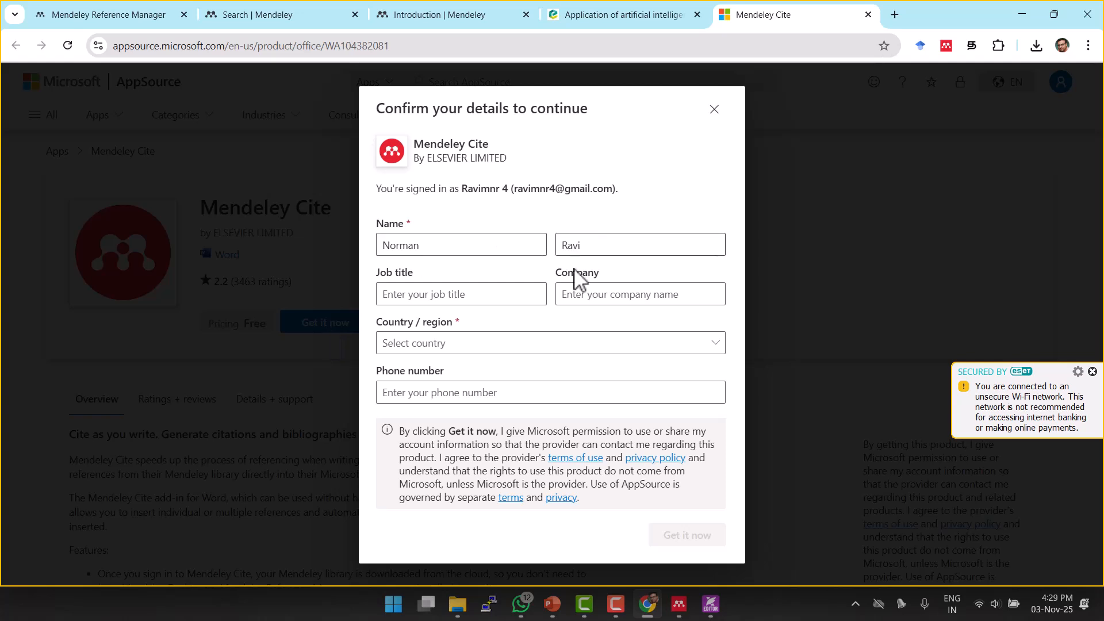
left_click(498, 294)
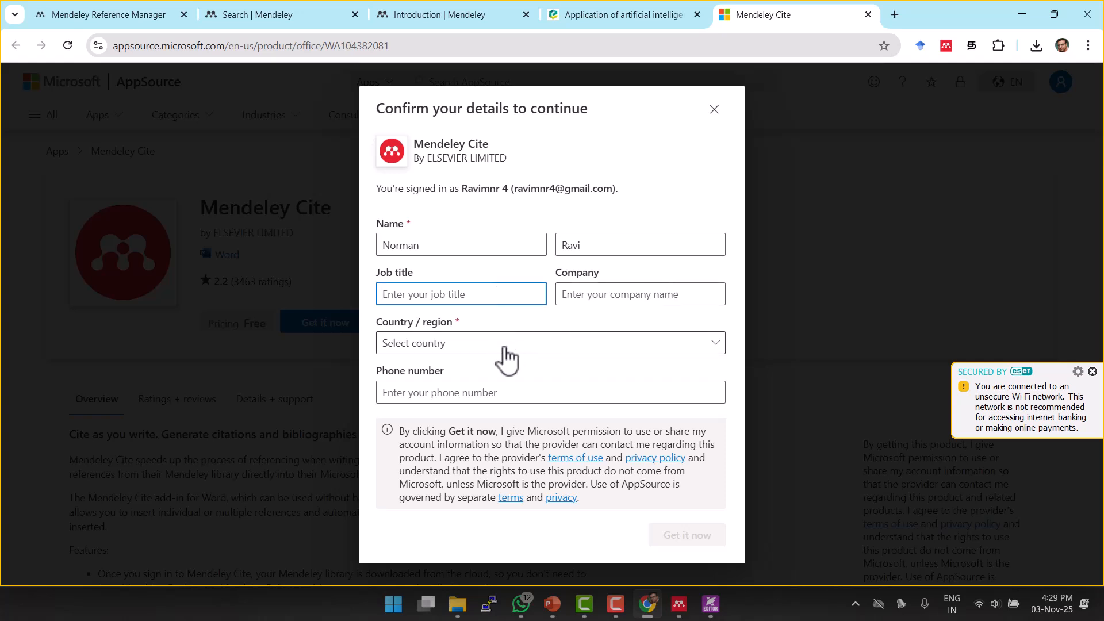
left_click(429, 345)
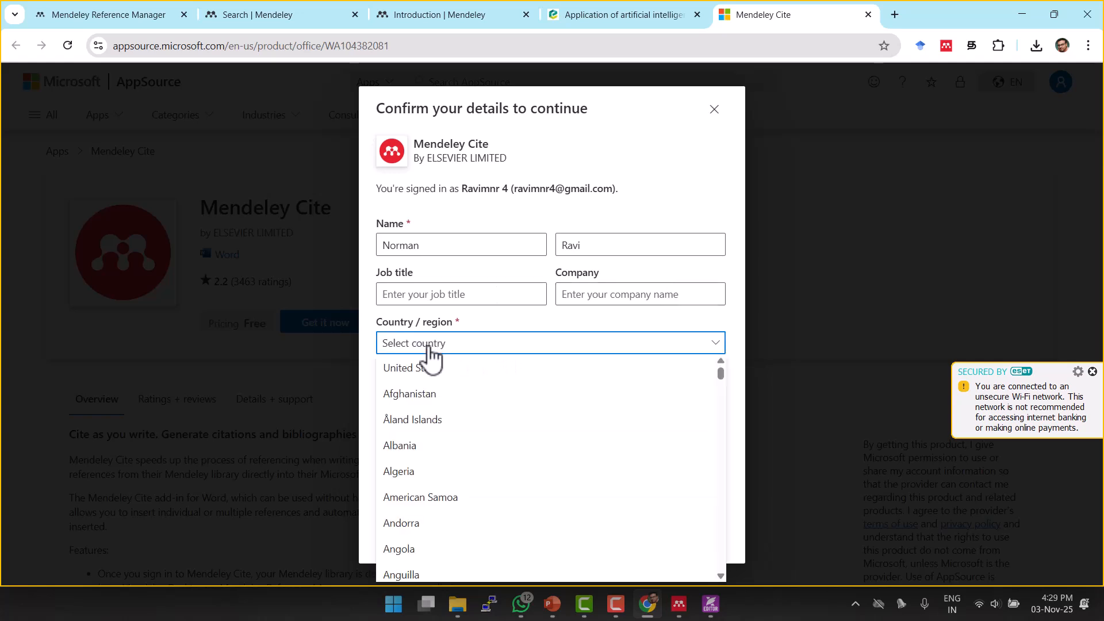
scroll(432, 406, "down", 7)
scroll(436, 407, "down", 15)
scroll(435, 407, "down", 20)
scroll(436, 454, "down", 20)
left_click(435, 445)
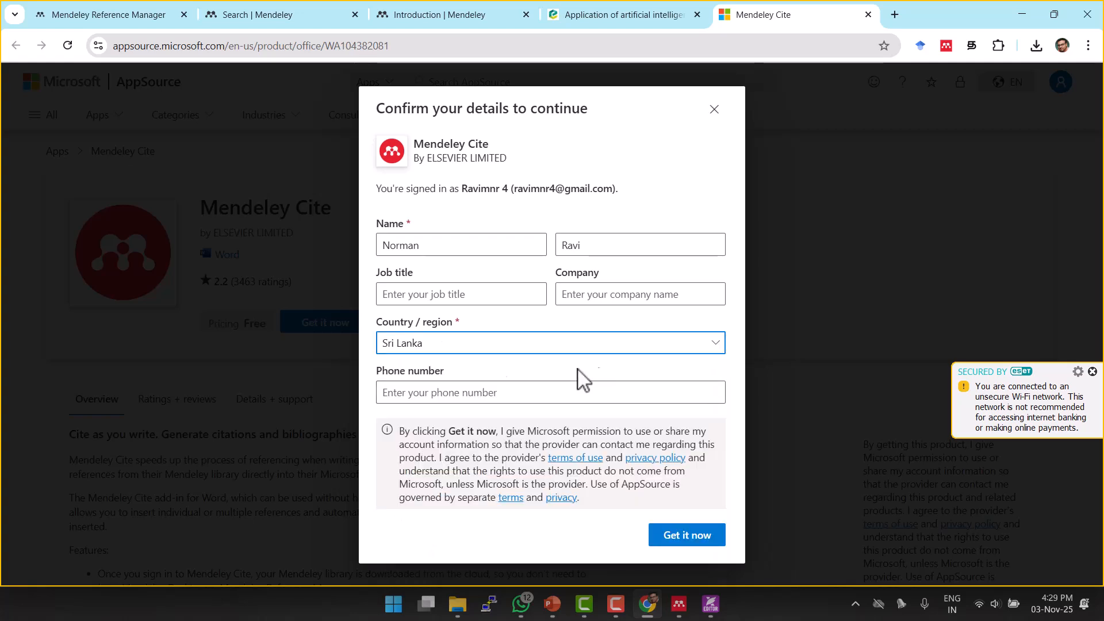
left_click(678, 542)
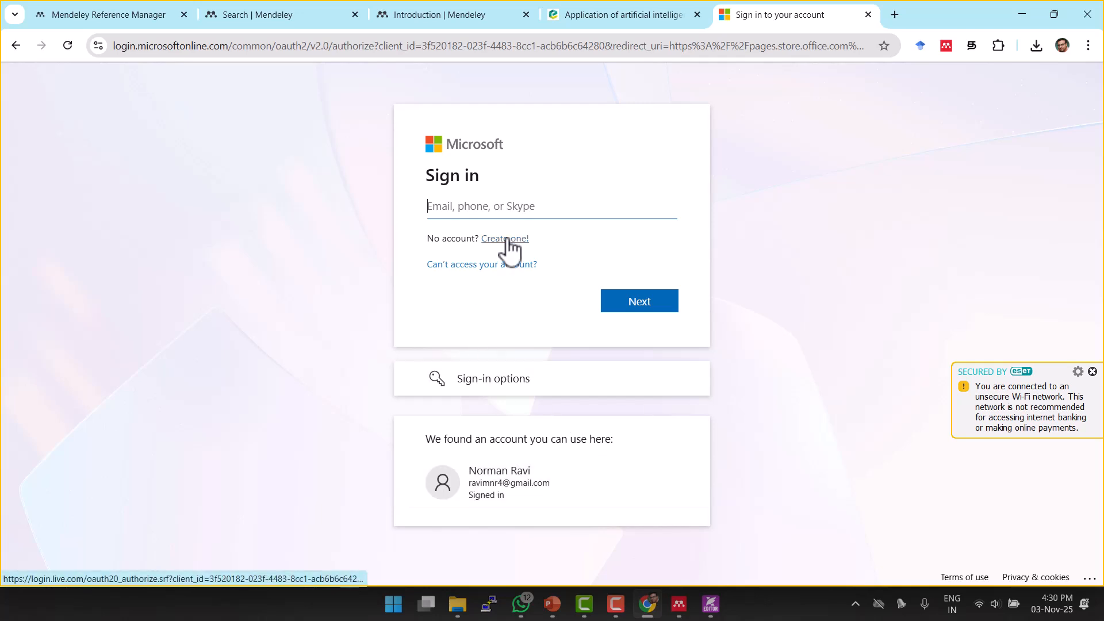
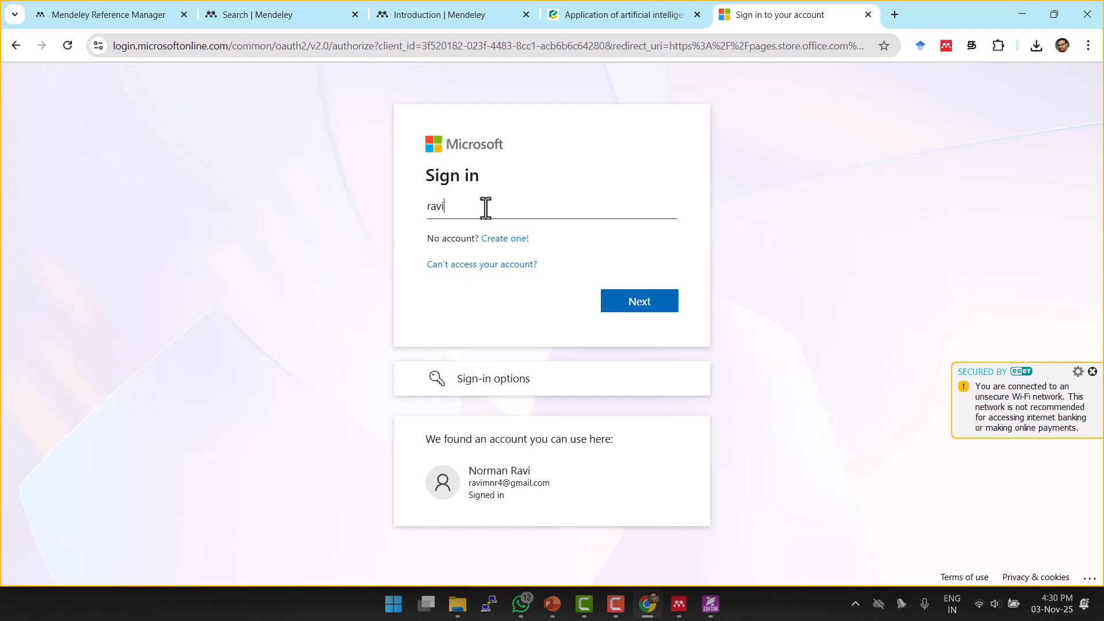
Sign in with the account e-mail and open the Mendeley Cite add-in in Word.
left_click(636, 304)
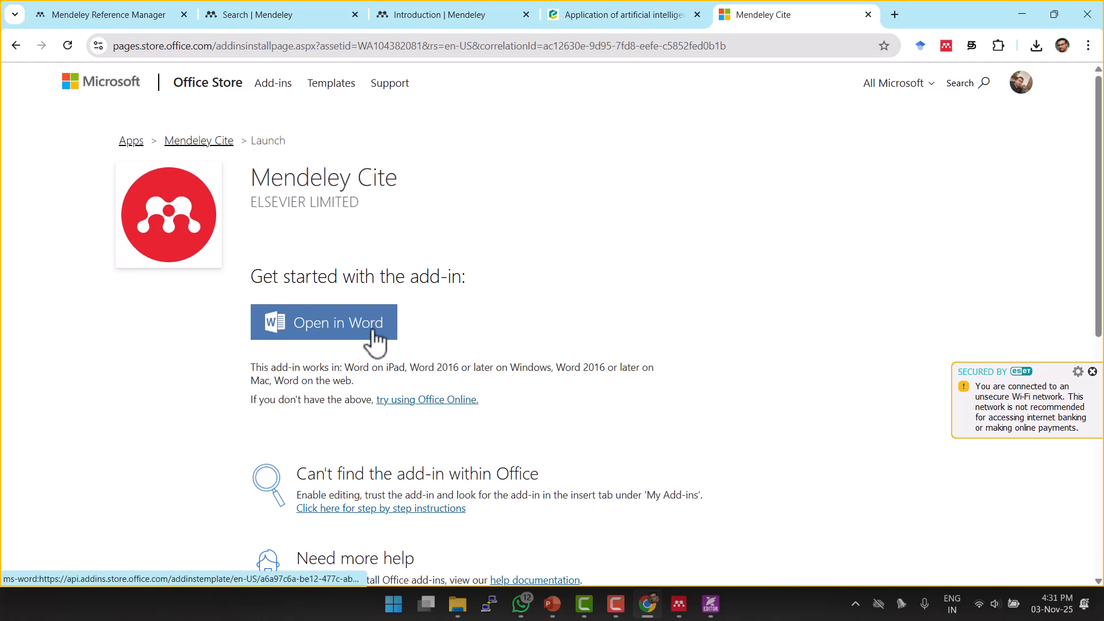
left_click(347, 333)
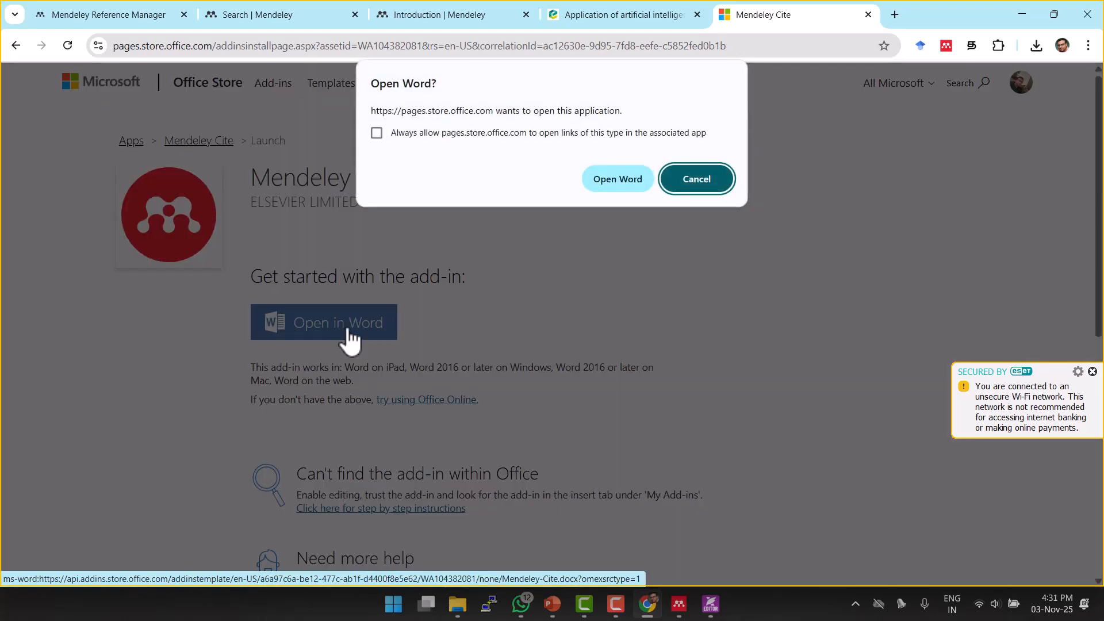
left_click(616, 180)
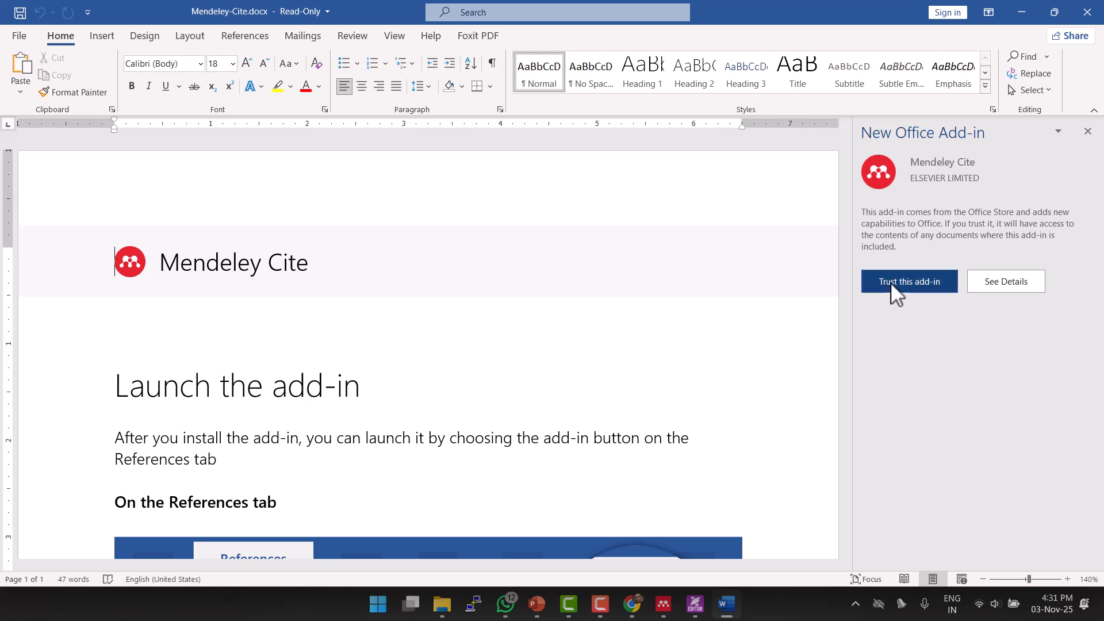
Trust the Mendeley Cite add-in in the New Office Add-in pane.
left_click(915, 286)
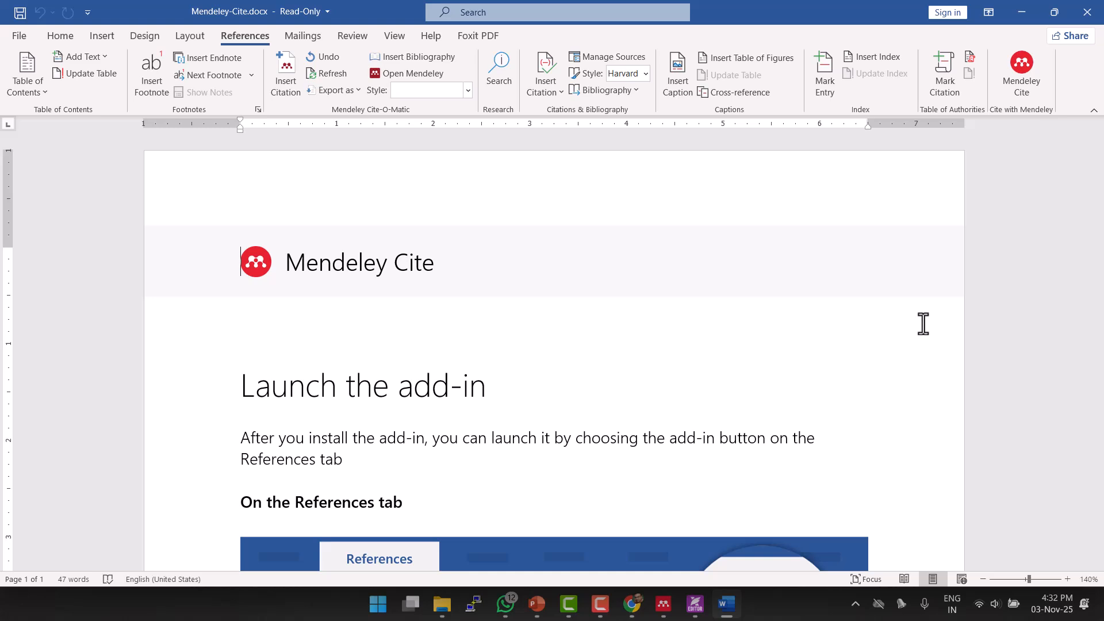
Create a new blank document and open the Mendeley Cite pane from the References tab.
left_click(21, 35)
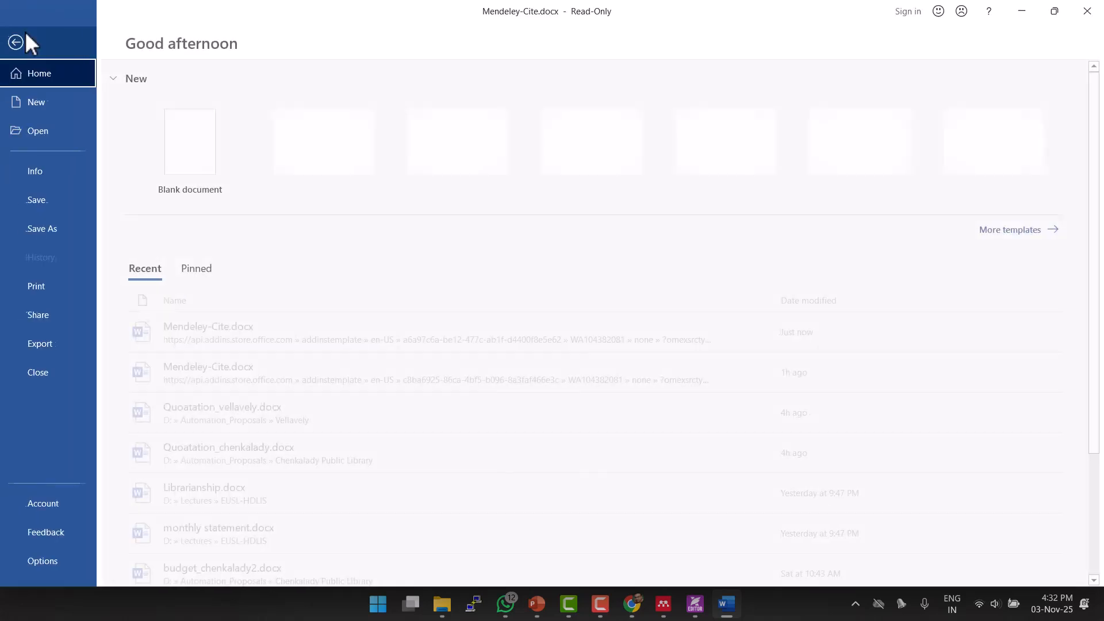
left_click(172, 168)
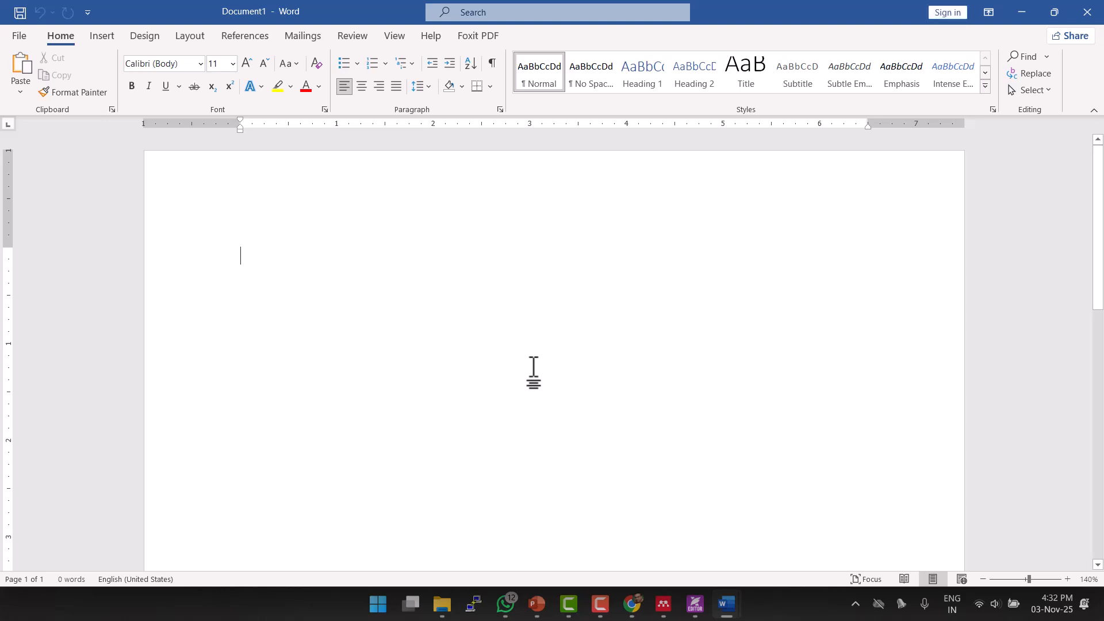
left_click(249, 37)
left_click(1029, 91)
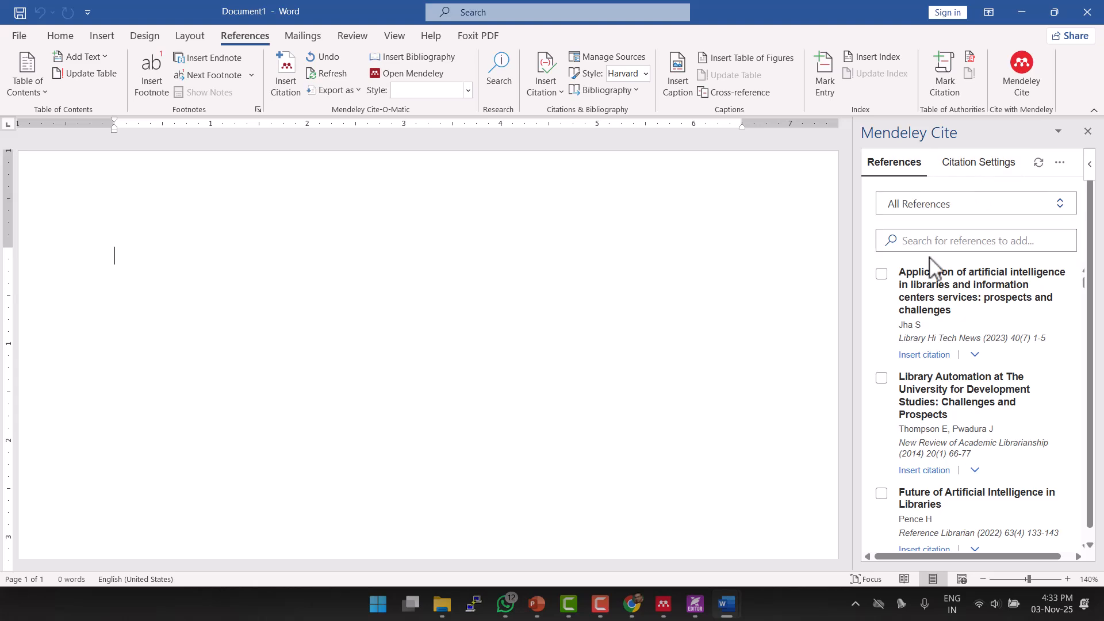
scroll(929, 265, "down", 1)
scroll(930, 270, "up", 1)
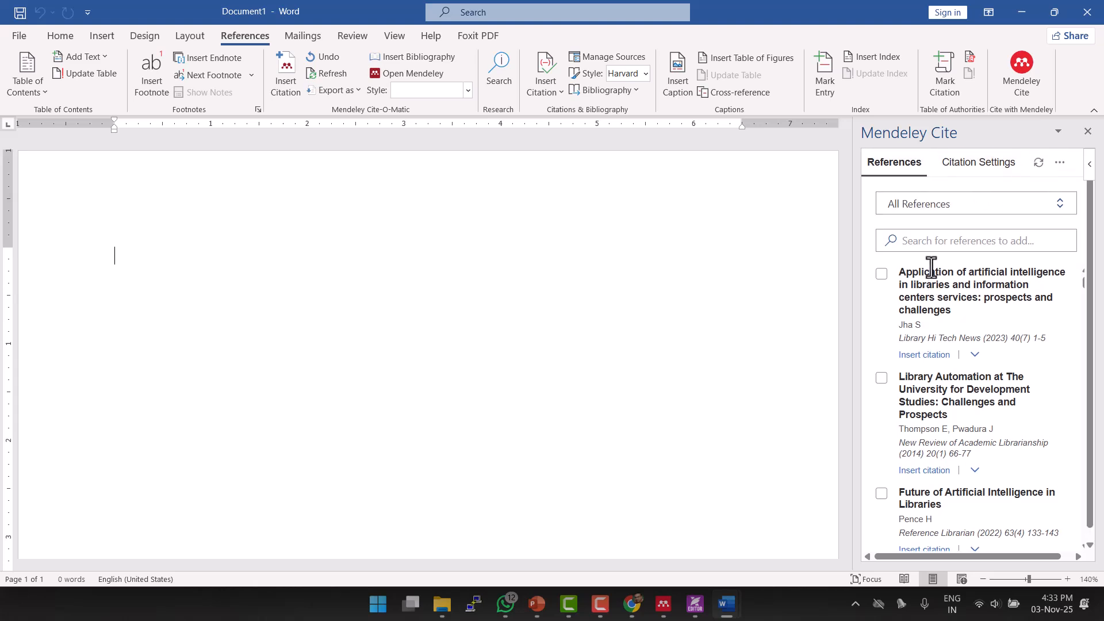
Switch the Mendeley Cite pane from All References to the Chapter1 collection and review its references.
left_click(983, 214)
scroll(951, 377, "down", 5)
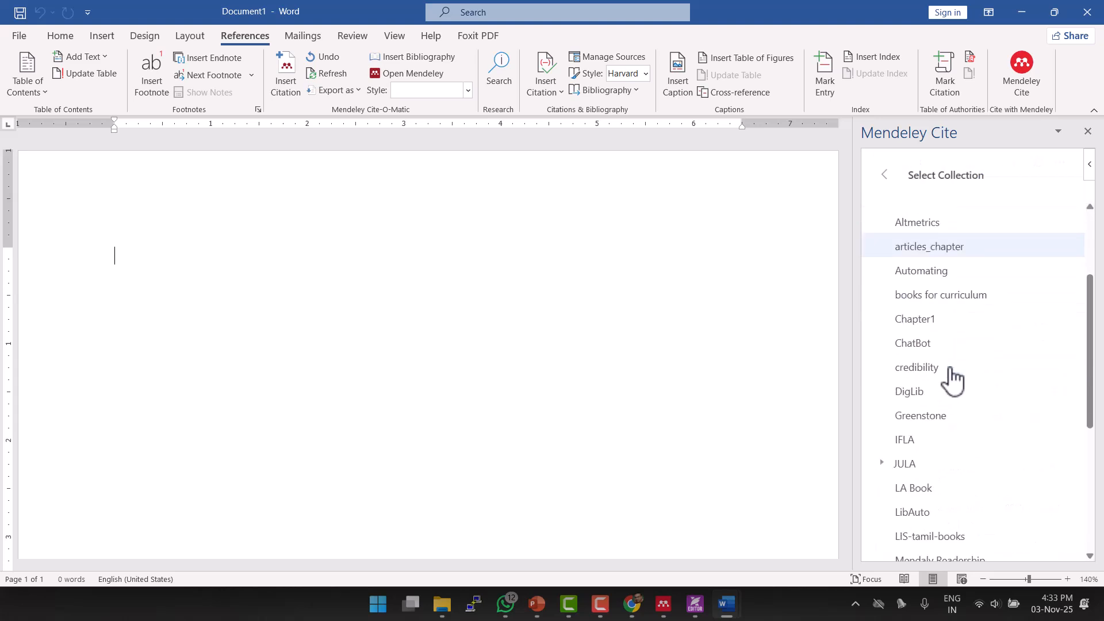
scroll(952, 380, "down", 2)
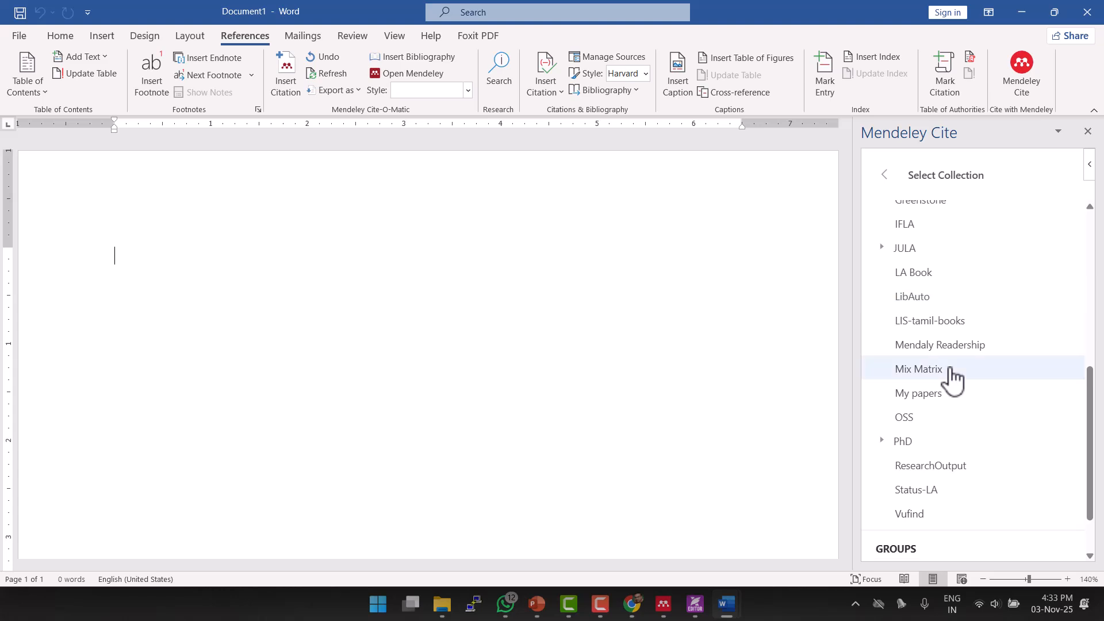
scroll(953, 381, "up", 3)
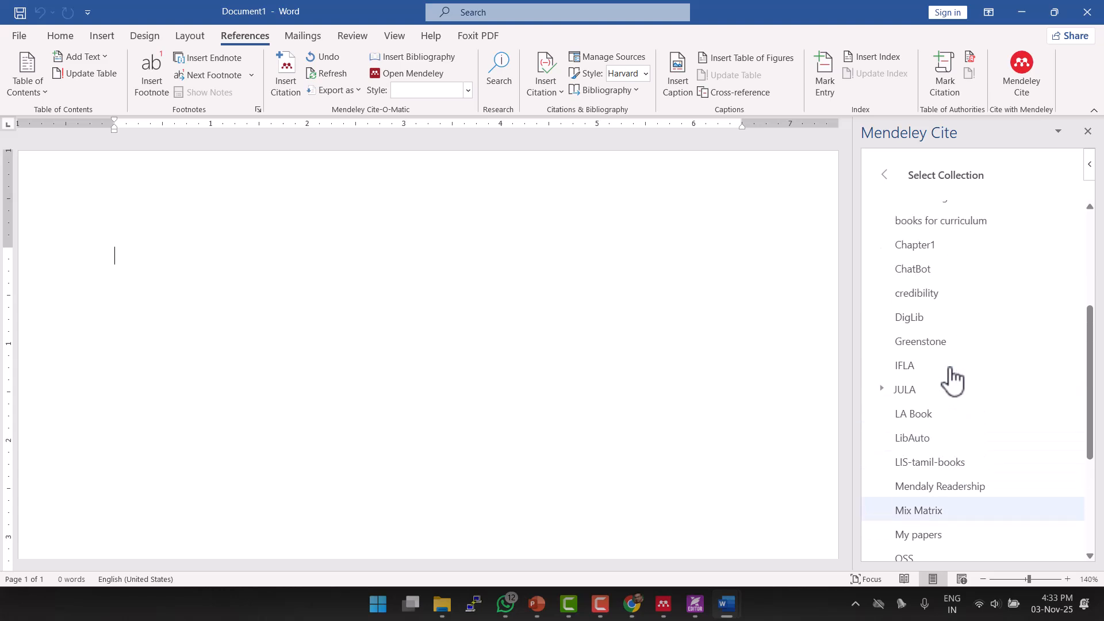
left_click(939, 249)
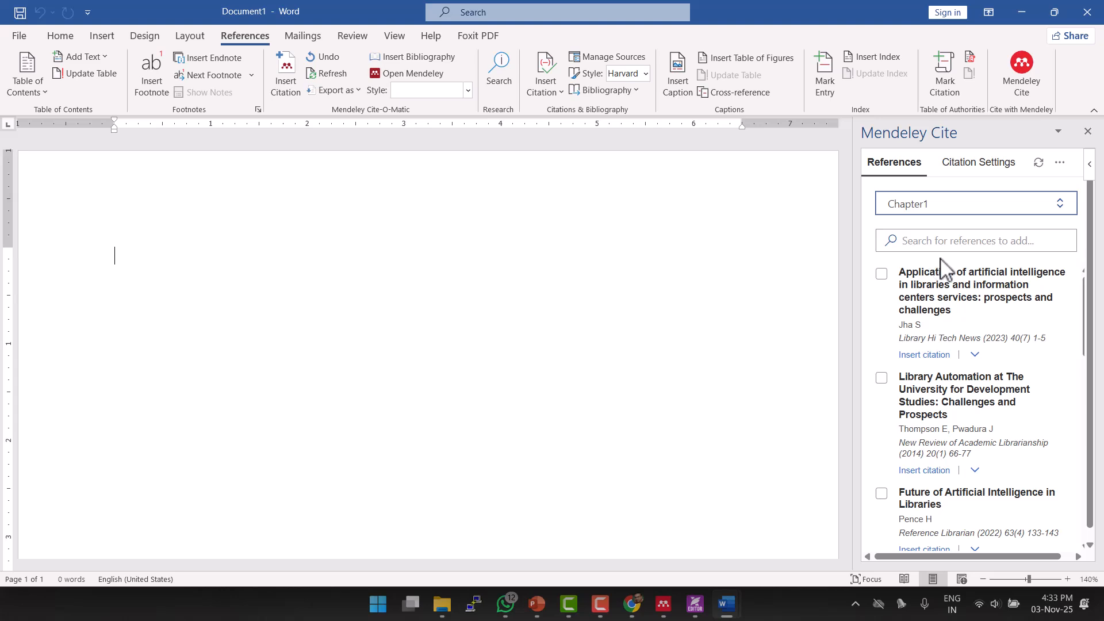
scroll(946, 282, "down", 7)
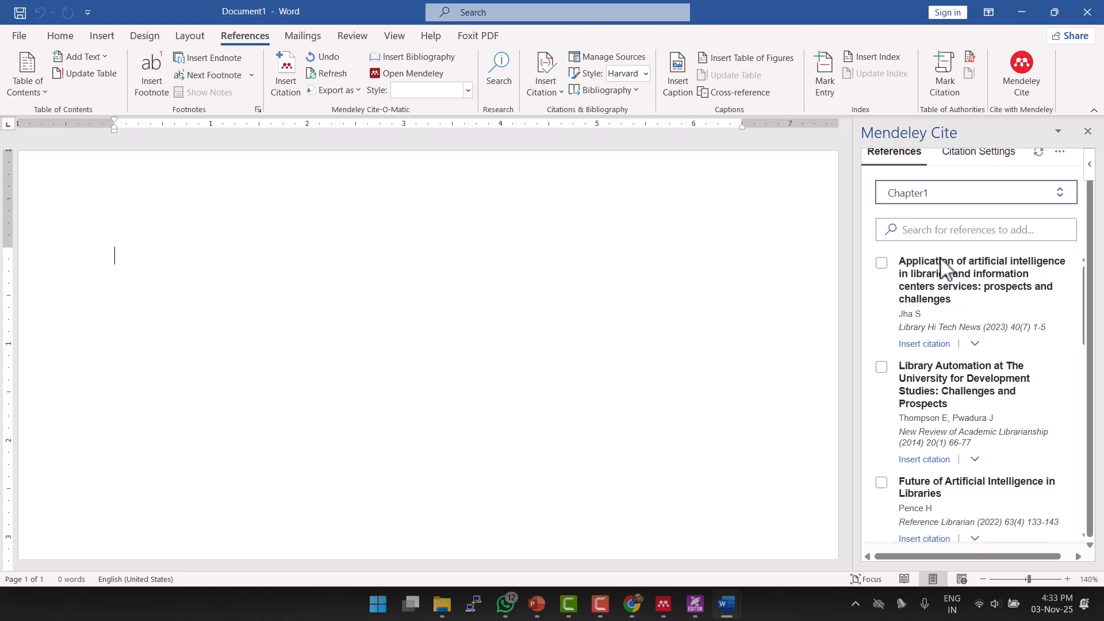
scroll(949, 303, "down", 5)
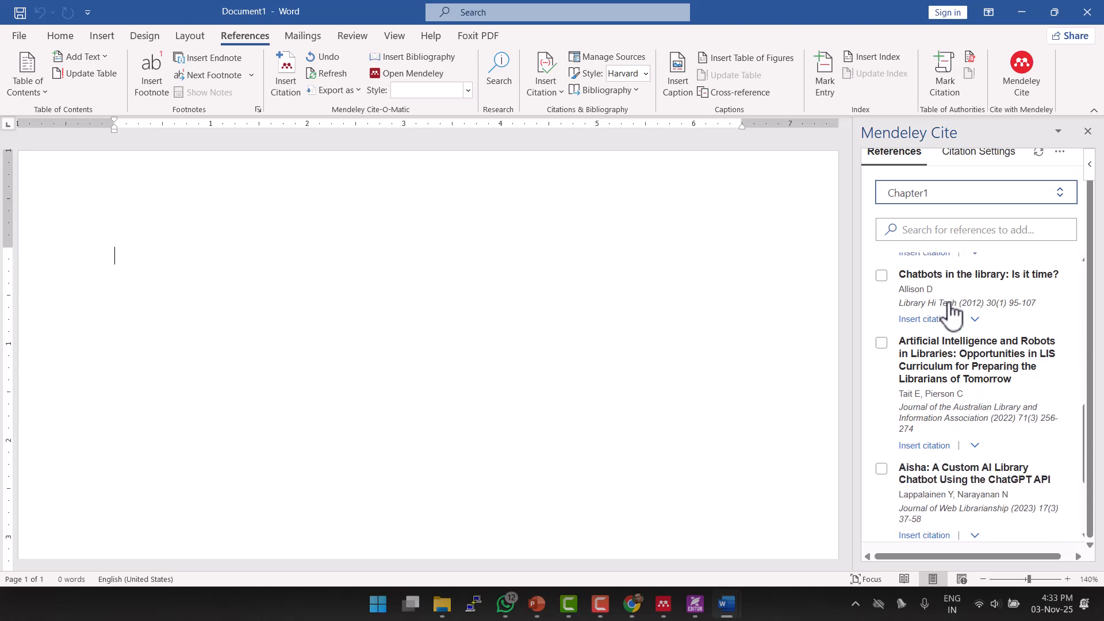
scroll(949, 304, "up", 5)
scroll(952, 305, "up", 5)
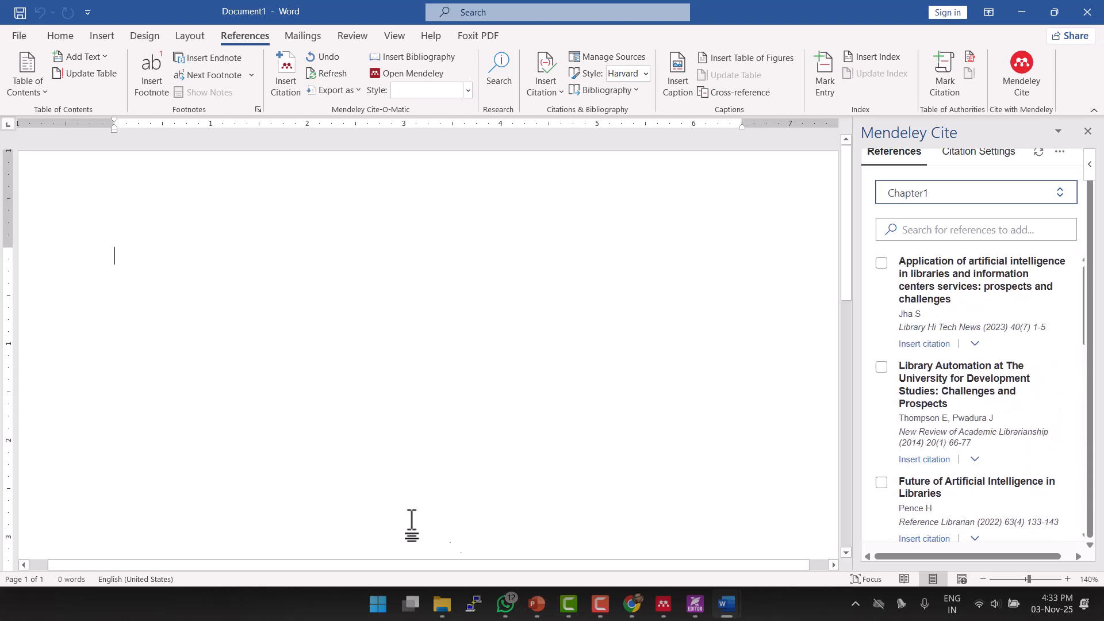
left_click_drag(522, 566, 469, 573)
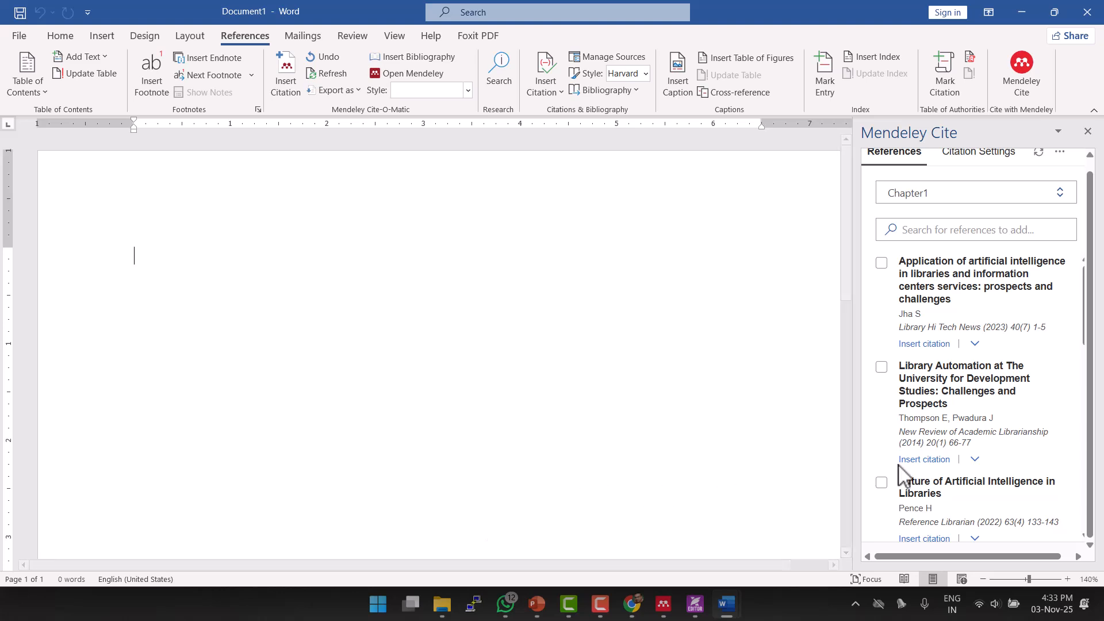
scroll(907, 476, "up", 1)
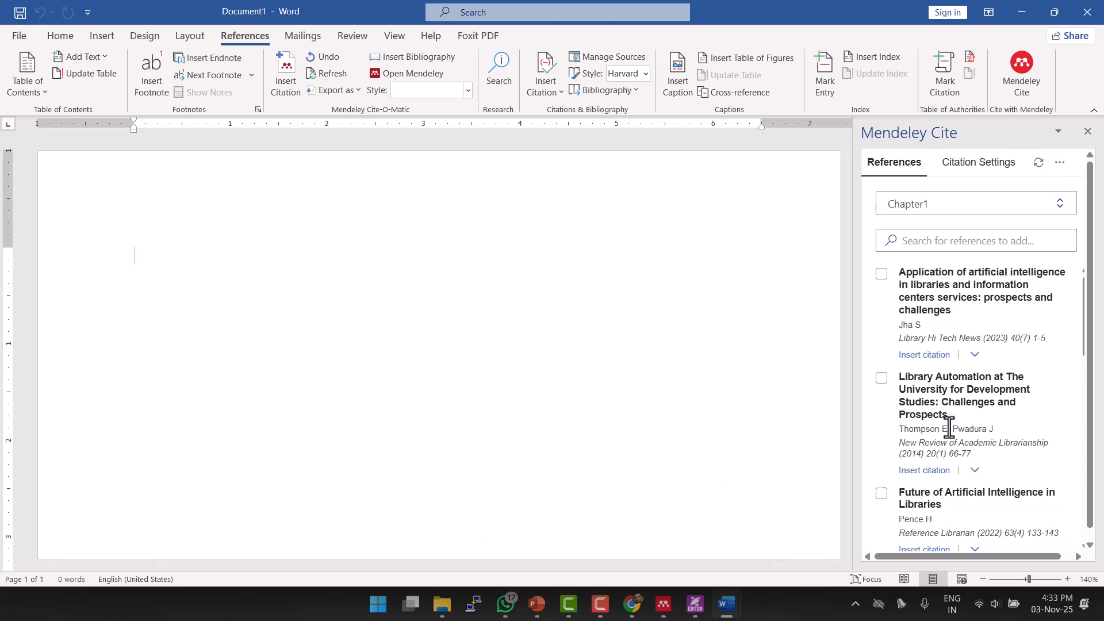
Change the Mendeley Cite citation style to American Psychological Association 7th edition, then return to the reference list.
left_click(984, 171)
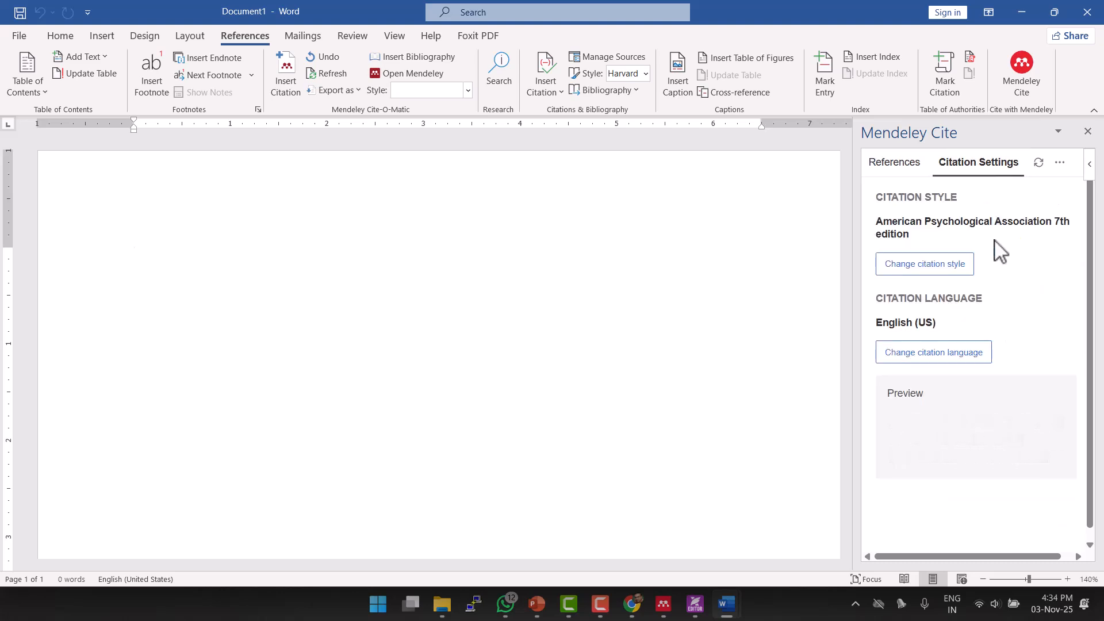
left_click(950, 267)
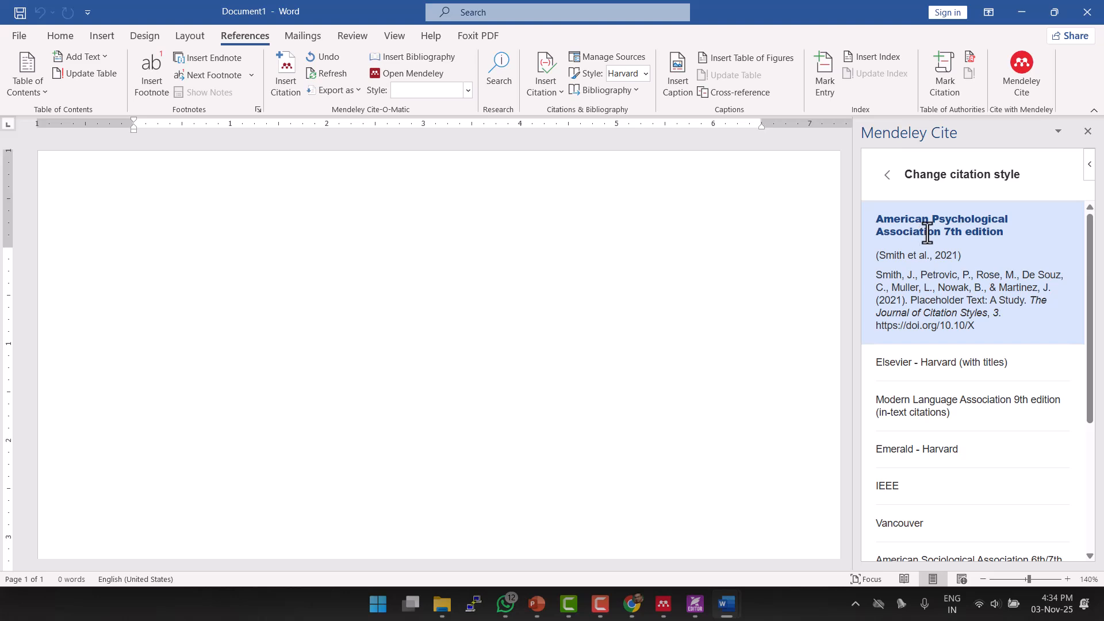
left_click(959, 239)
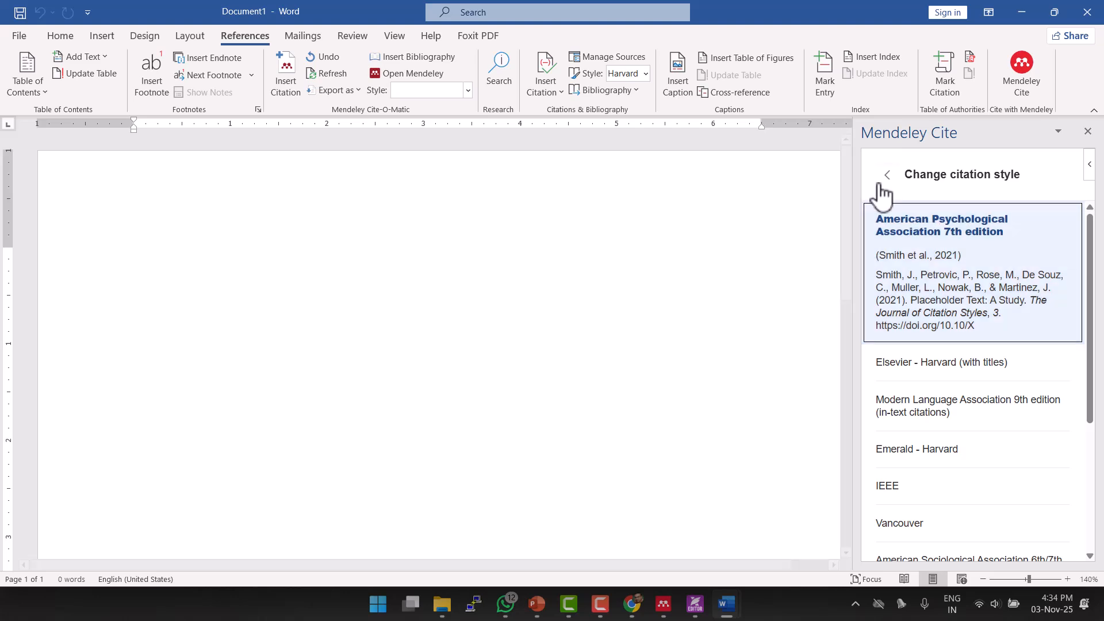
scroll(955, 497, "down", 4)
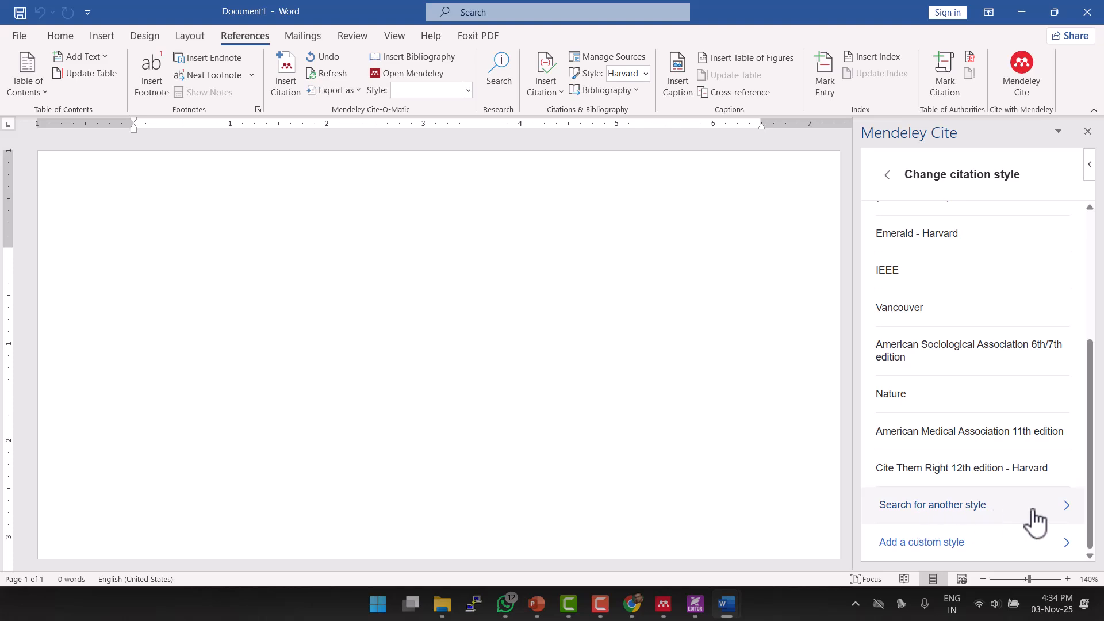
scroll(1035, 520, "up", 4)
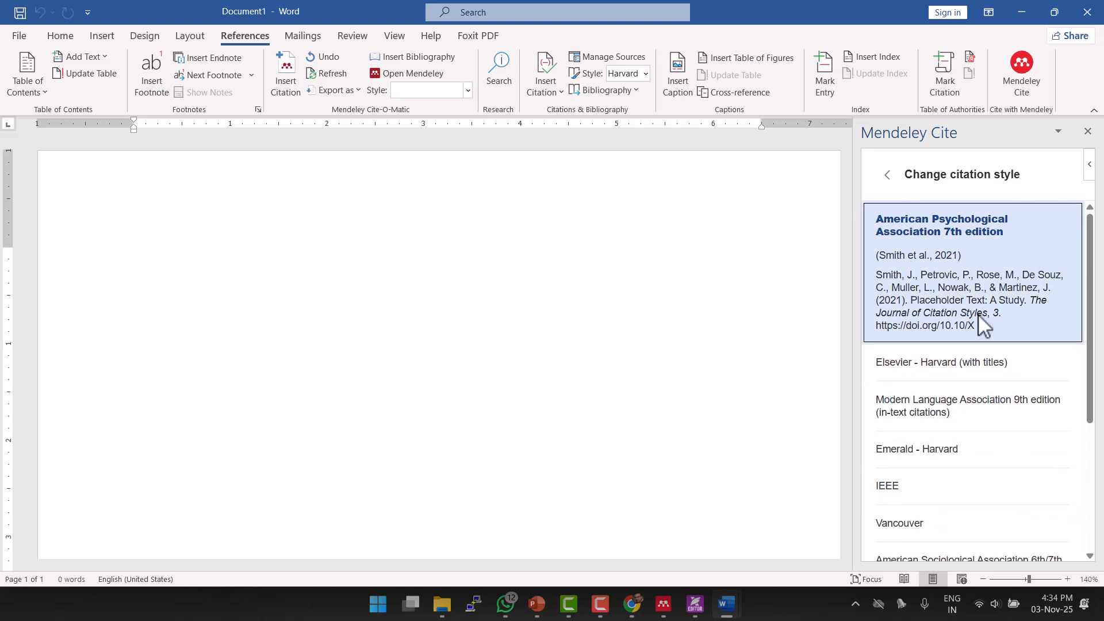
left_click(887, 176)
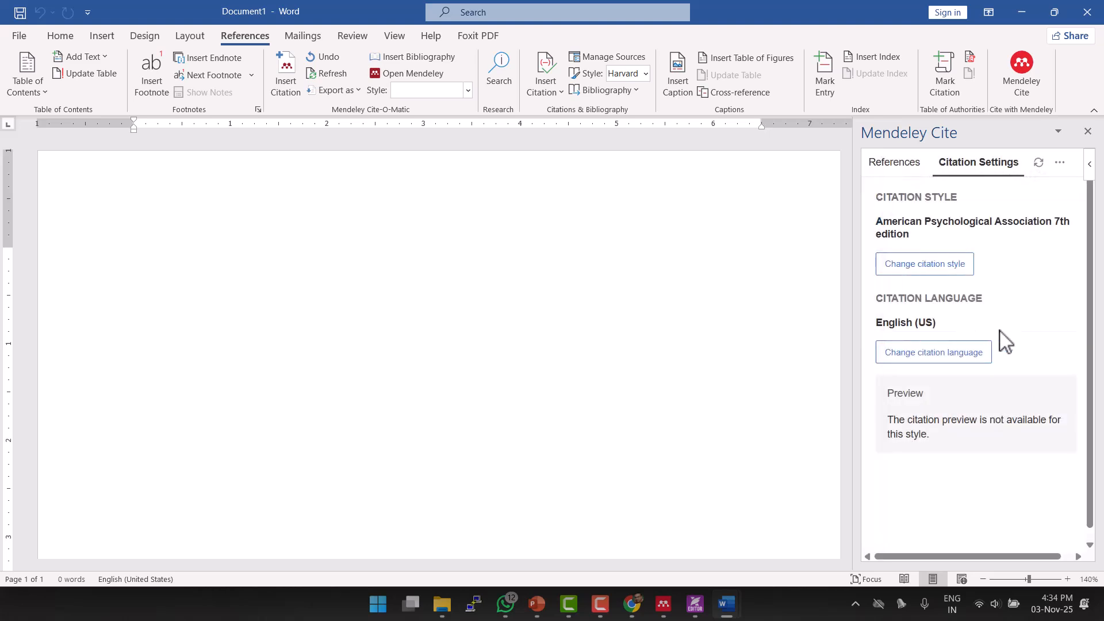
left_click(908, 169)
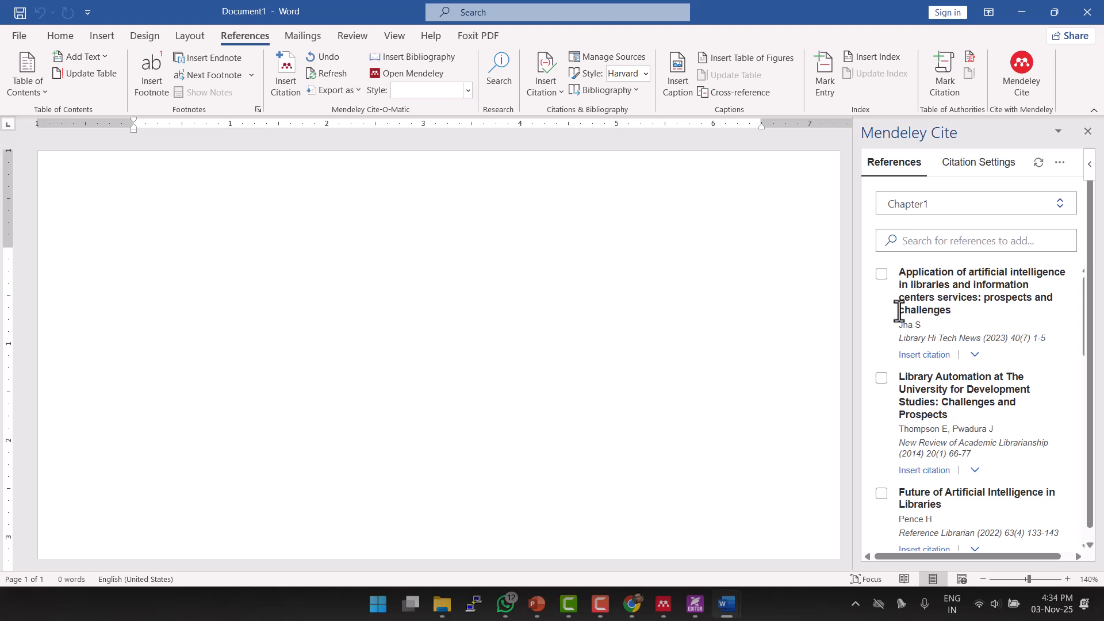
Insert a citation of the Jha 2023 article at the start of the document.
left_click(882, 276)
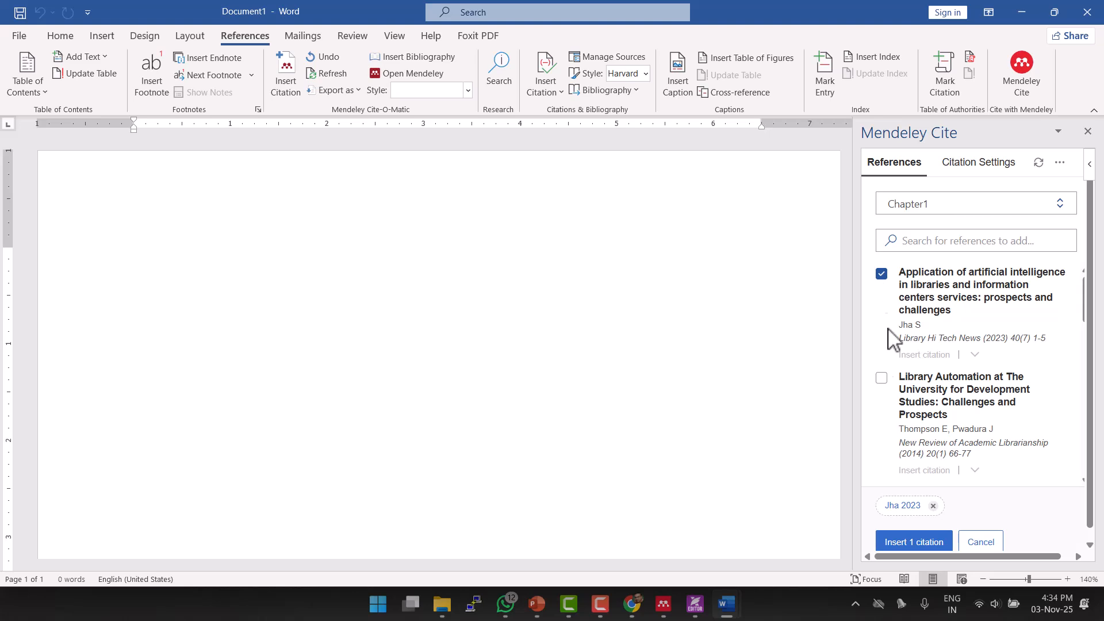
left_click(114, 238)
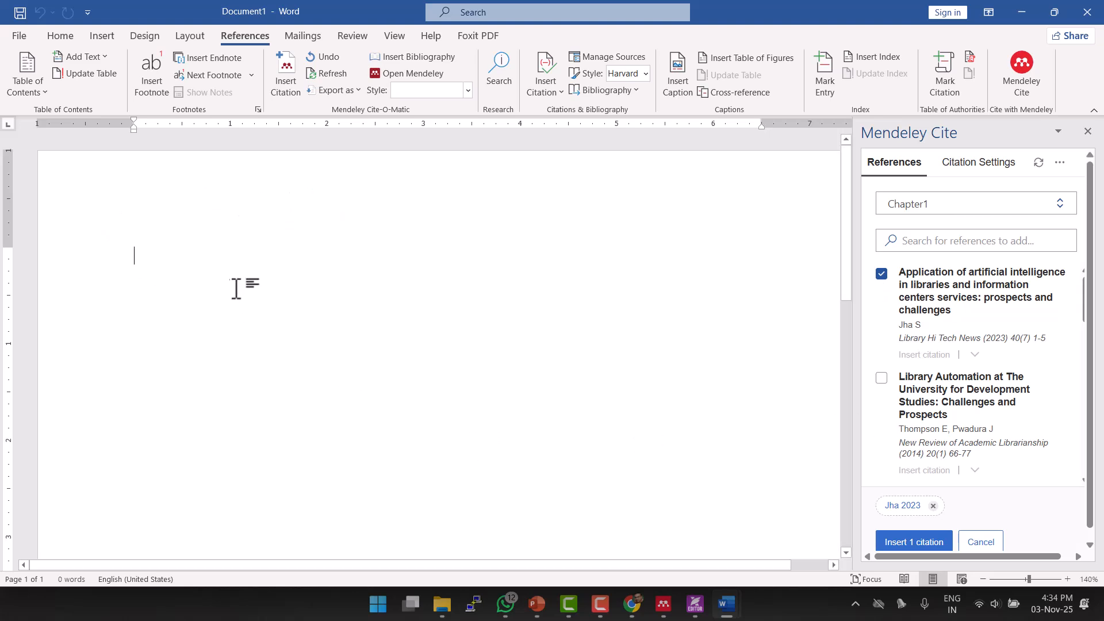
left_click(911, 548)
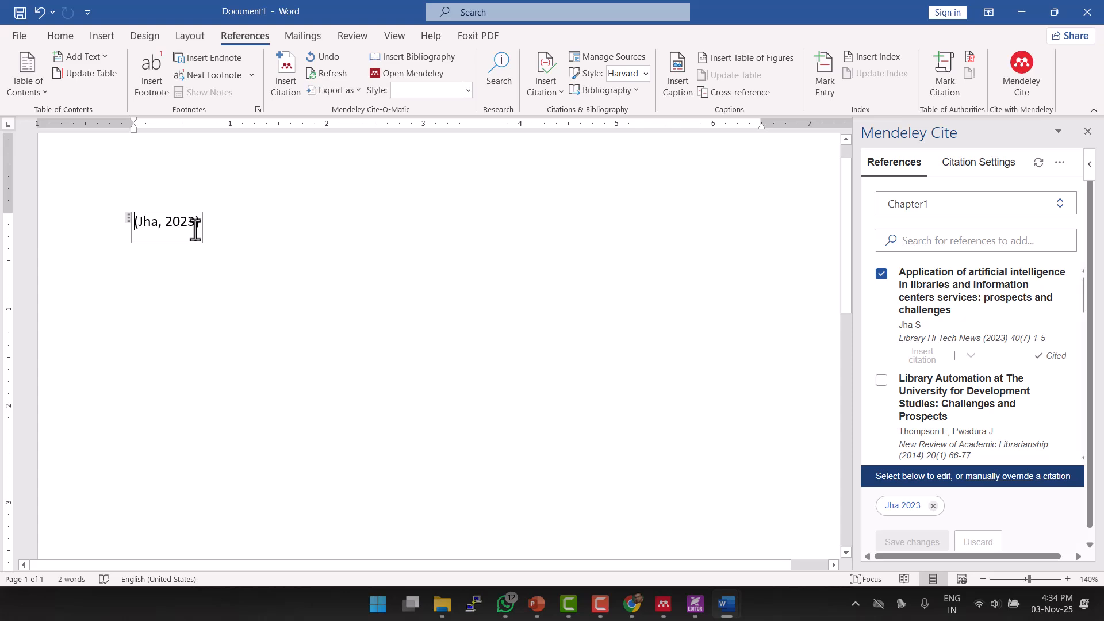
Edit the Jha citation to display as Author (Year) and save the change.
left_click(901, 509)
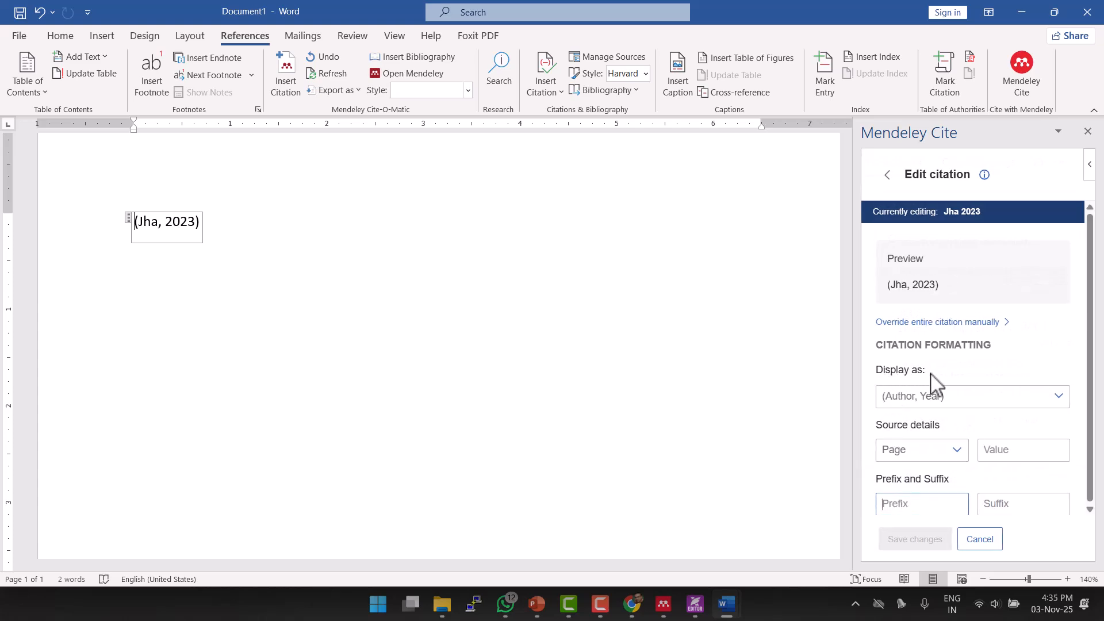
left_click(1067, 412)
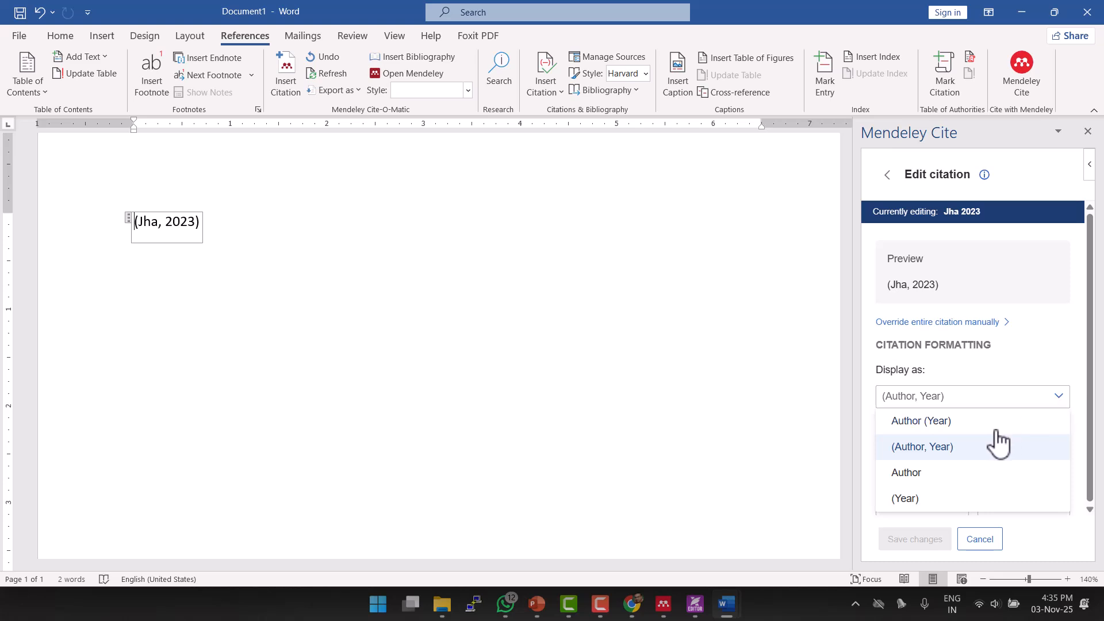
left_click(918, 423)
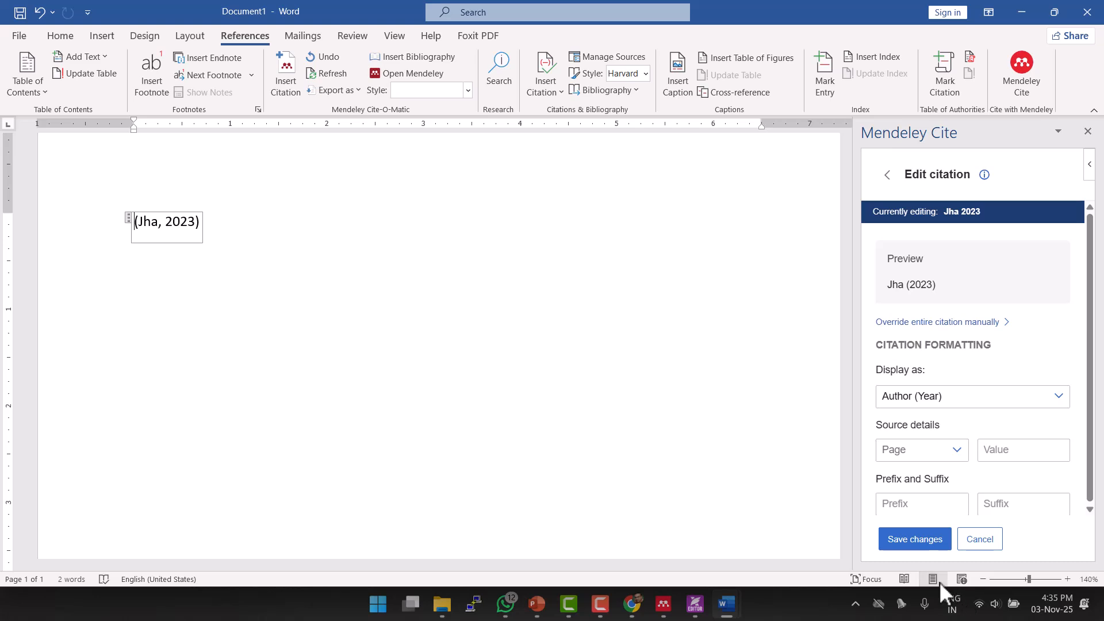
left_click(922, 544)
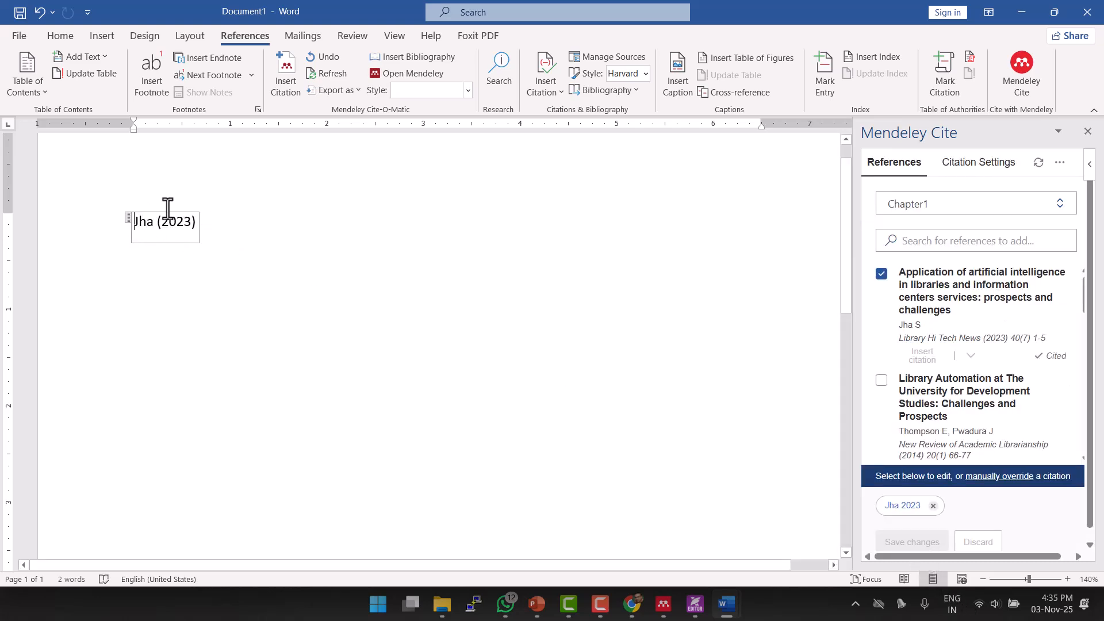
left_click(214, 218)
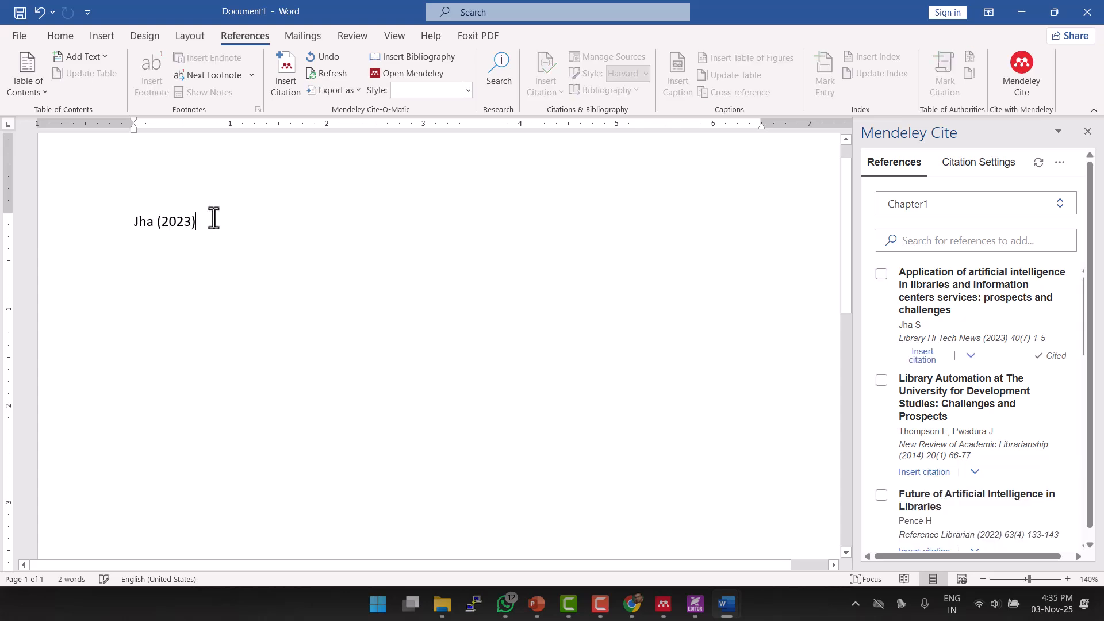
Type 'emphasize' and a dotted line, then cite Tait & Pierson (2022) at the line's end.
type("emp")
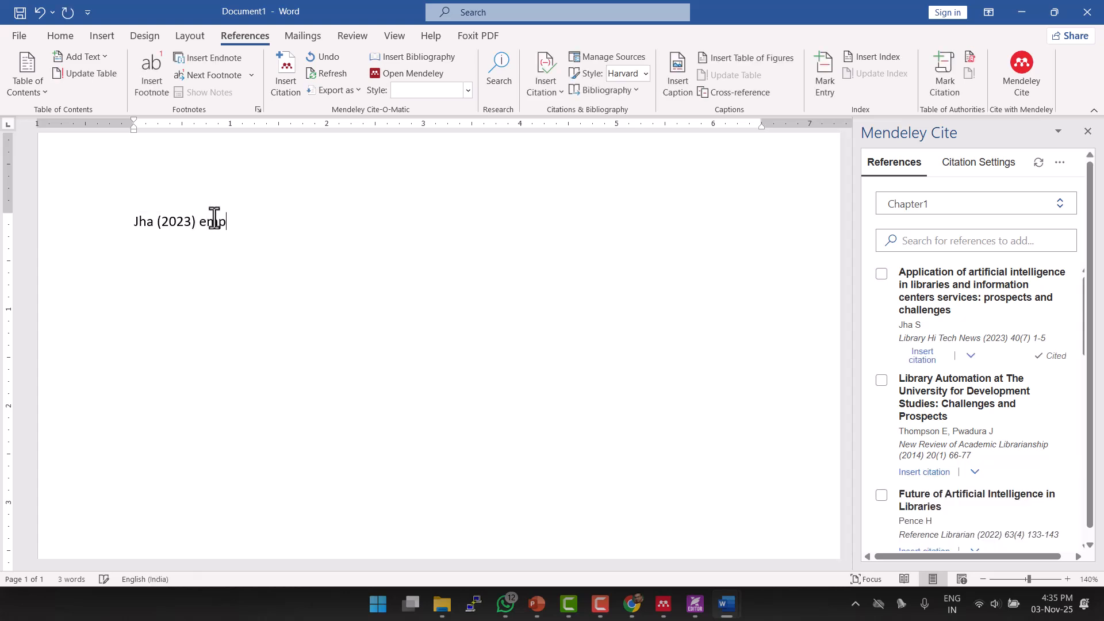
type("has")
type("ize......... ")
type("...................................")
type("..................")
type(" (")
key("BackSpace")
scroll(949, 405, "down", 3)
left_click(882, 359)
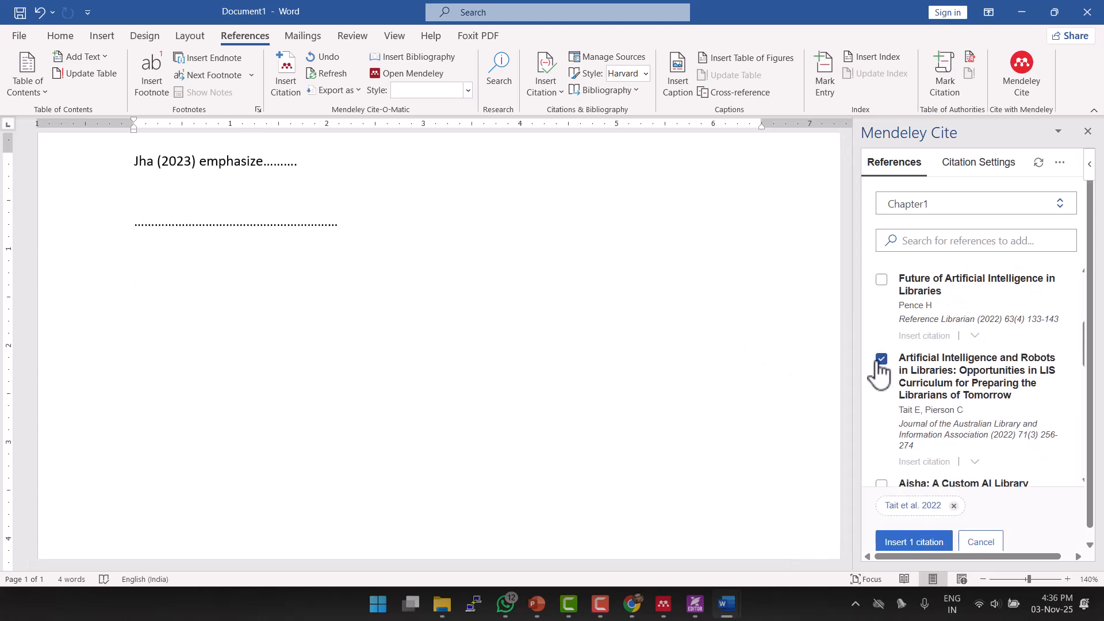
left_click(381, 227)
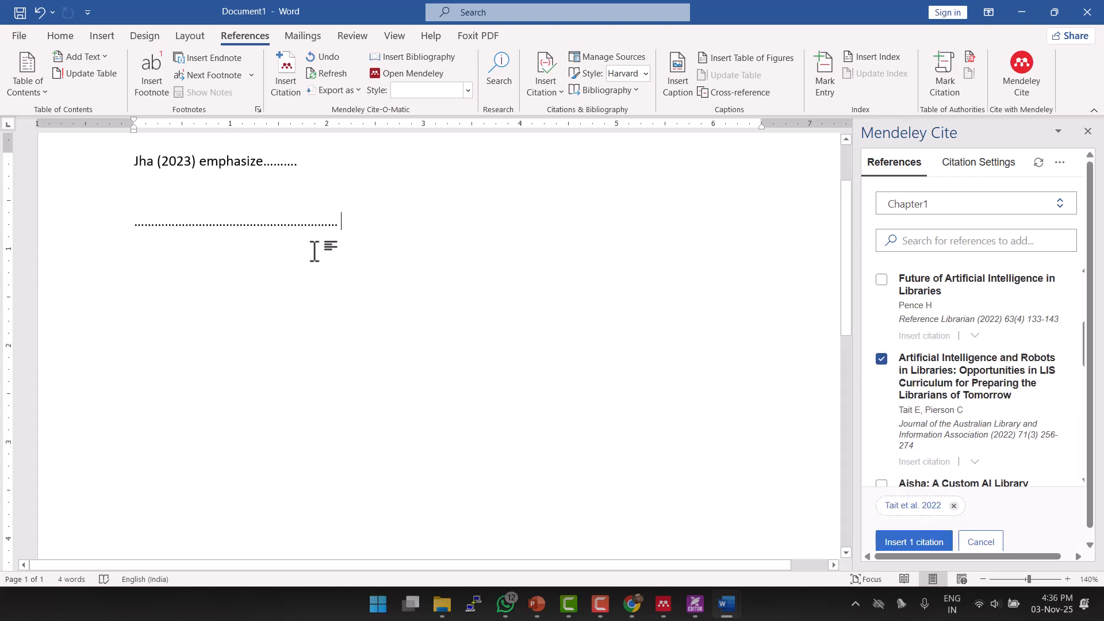
left_click(923, 544)
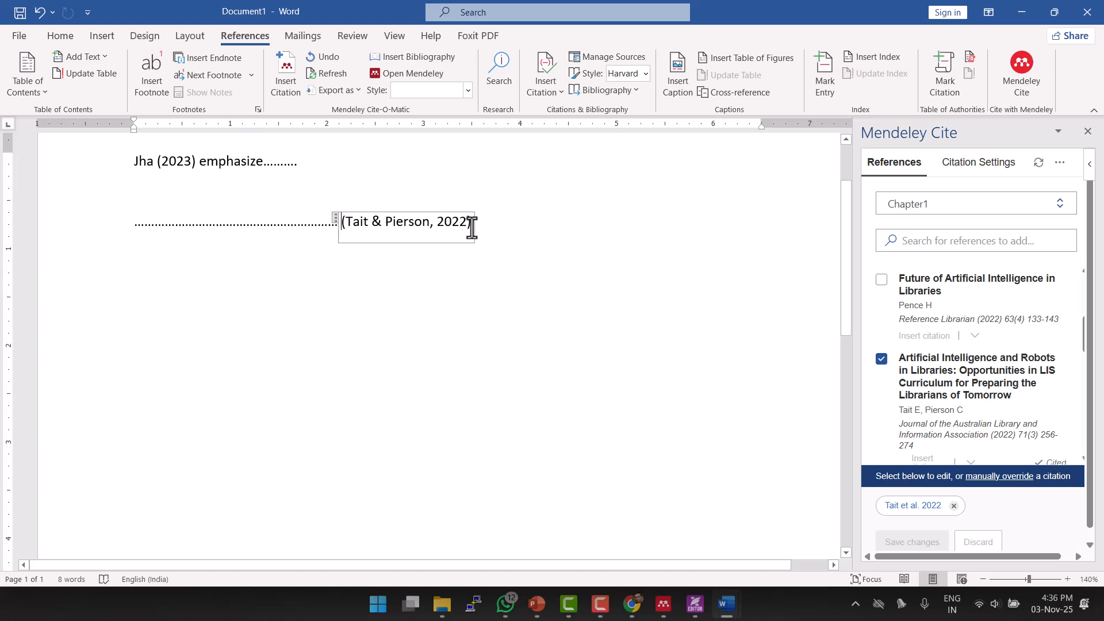
Manually override the Tait citation, replacing '&' with 'and' to read (Tait and Pierson, 2022).
left_click(424, 221)
left_click(911, 508)
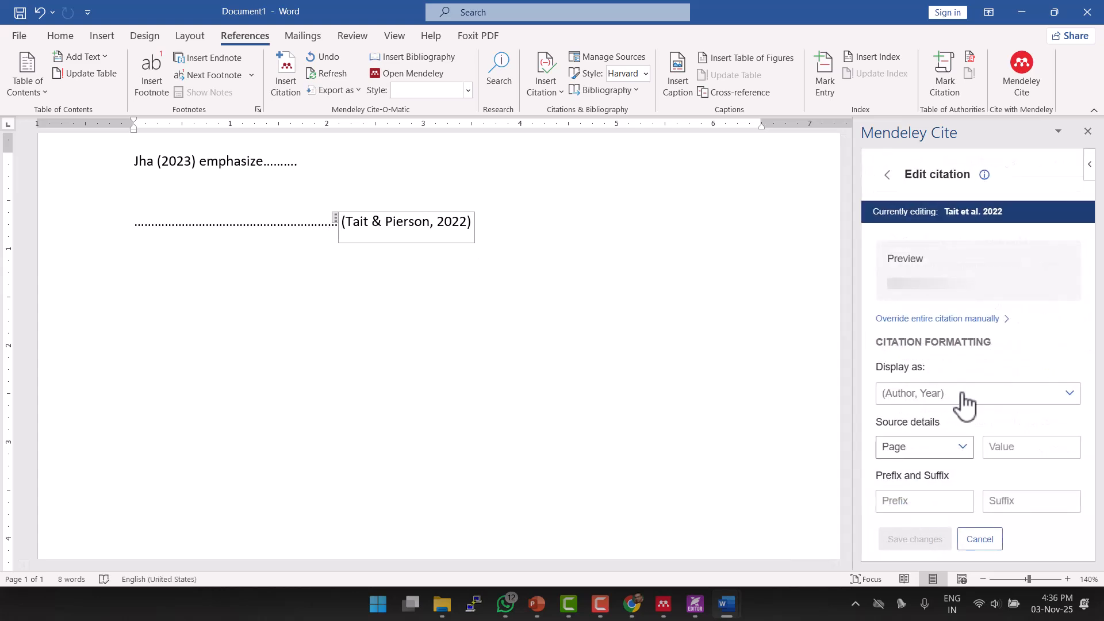
left_click(985, 405)
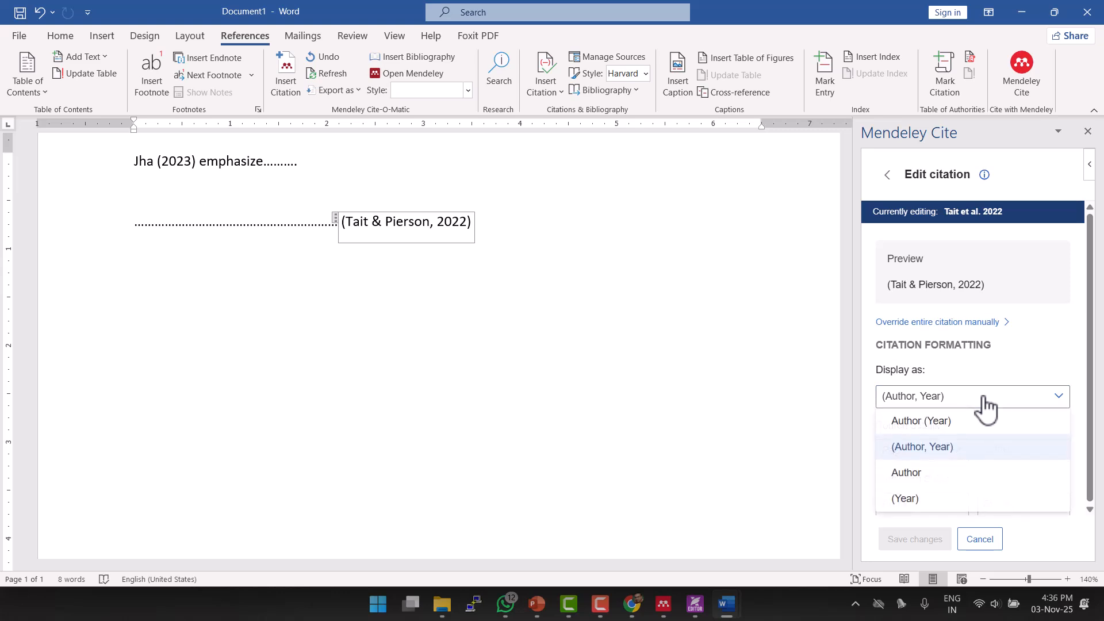
left_click(985, 404)
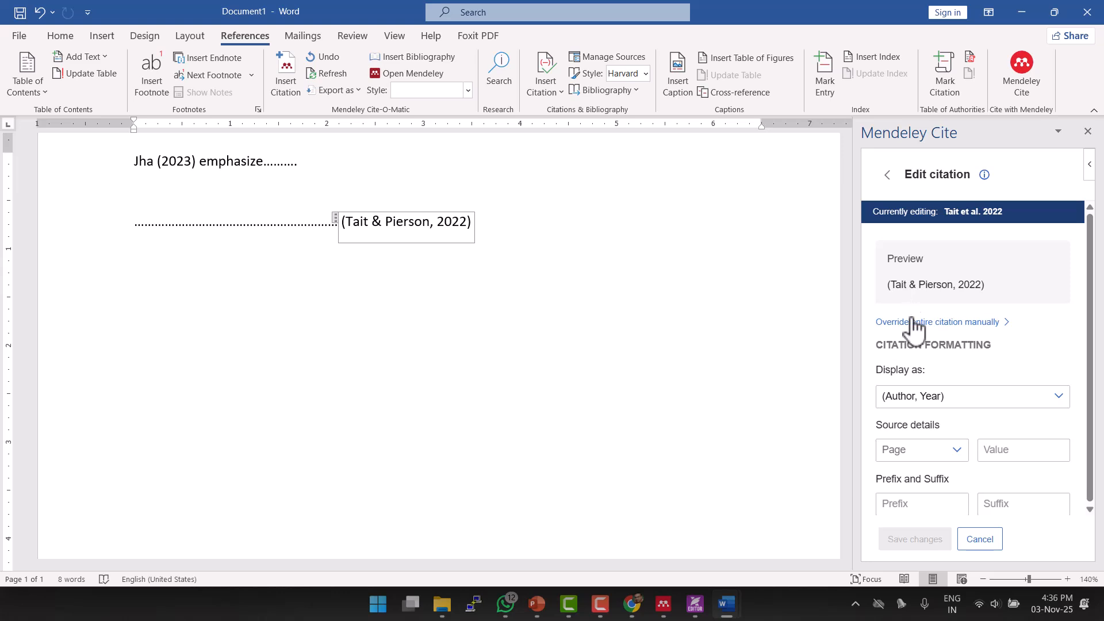
left_click(965, 326)
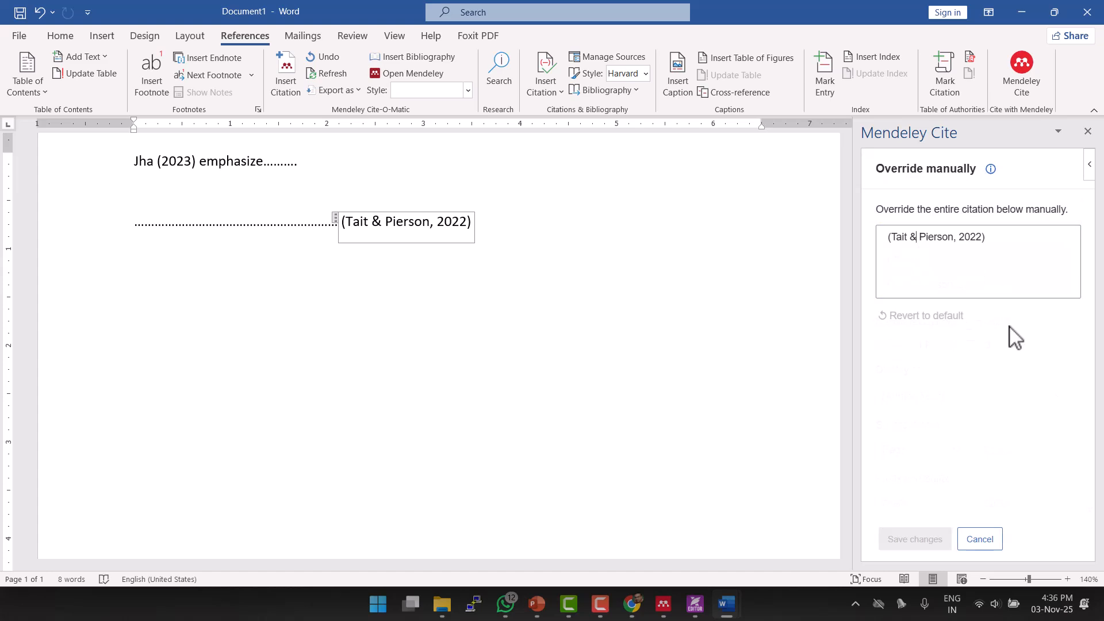
key("BackSpace")
key("BackSpace")
type("and")
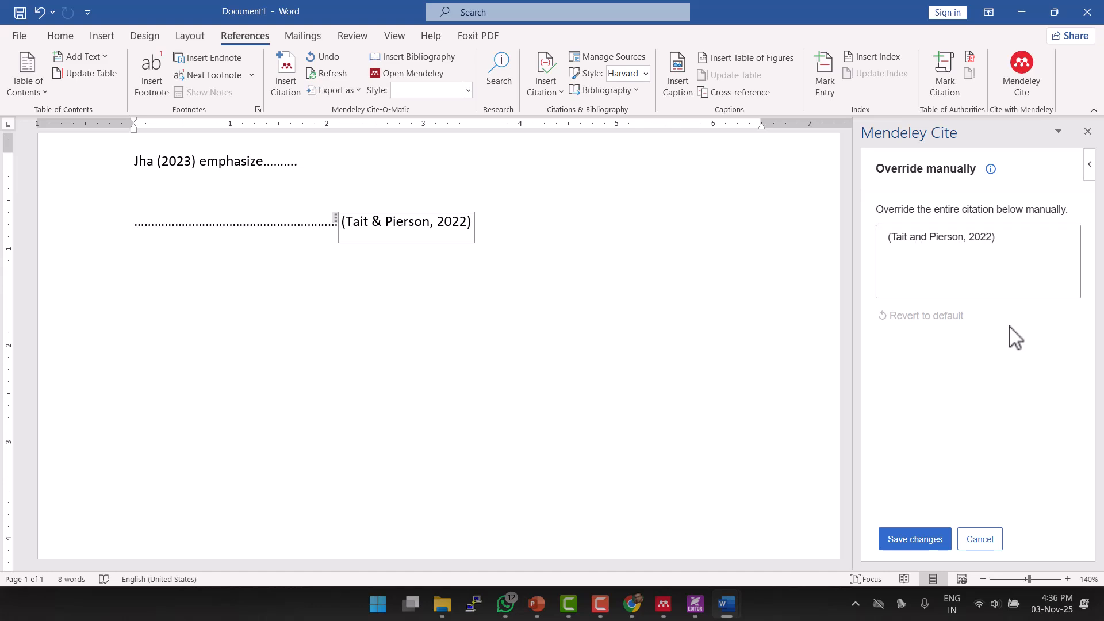
left_click(929, 540)
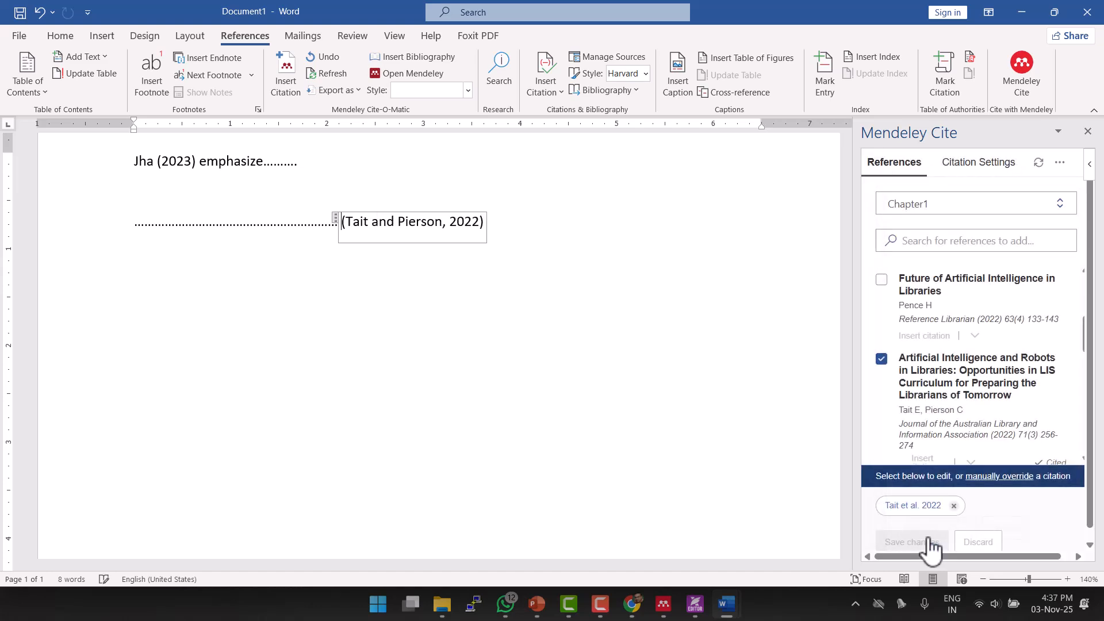
left_click(585, 317)
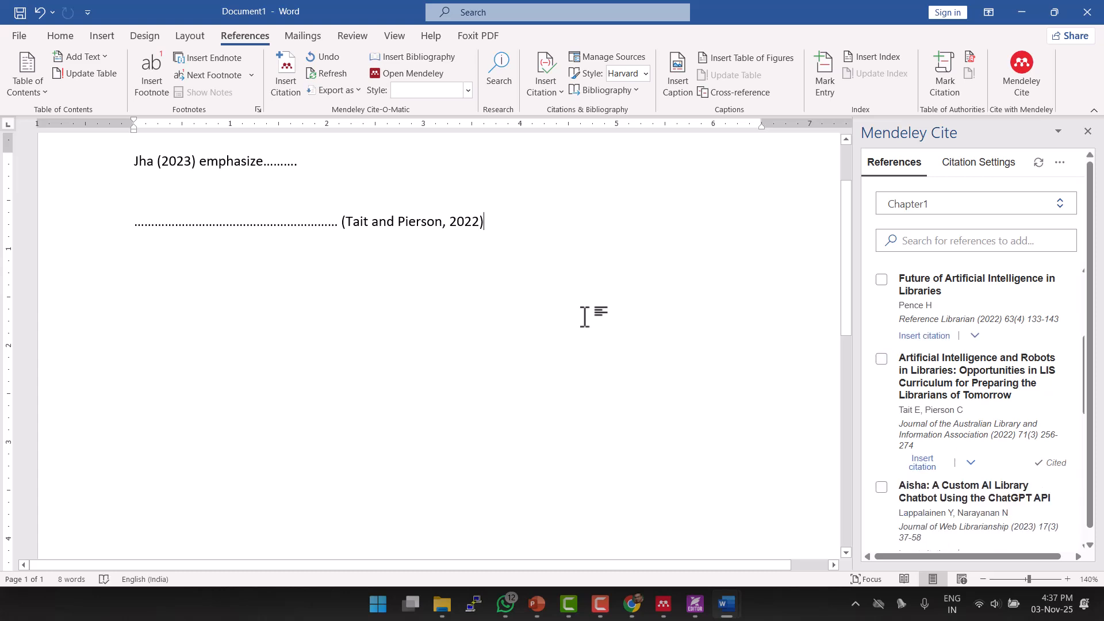
Add a bold 'References:' heading two lines below the citations, with an empty line beneath.
key("Return")
key("Return")
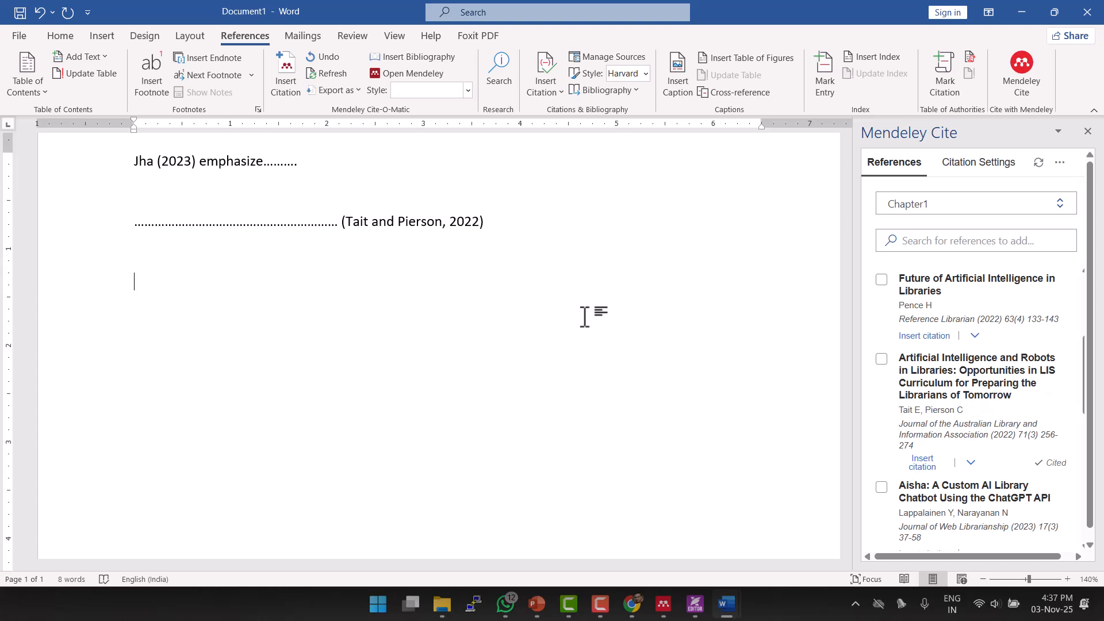
key("Return")
type("References:")
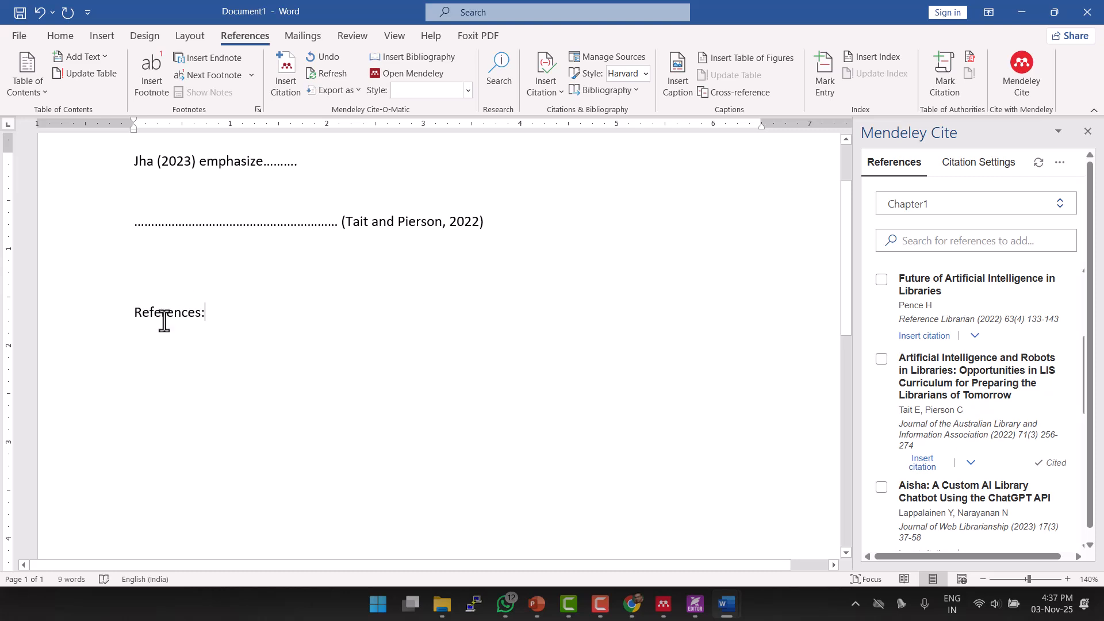
left_click_drag(132, 314, 246, 315)
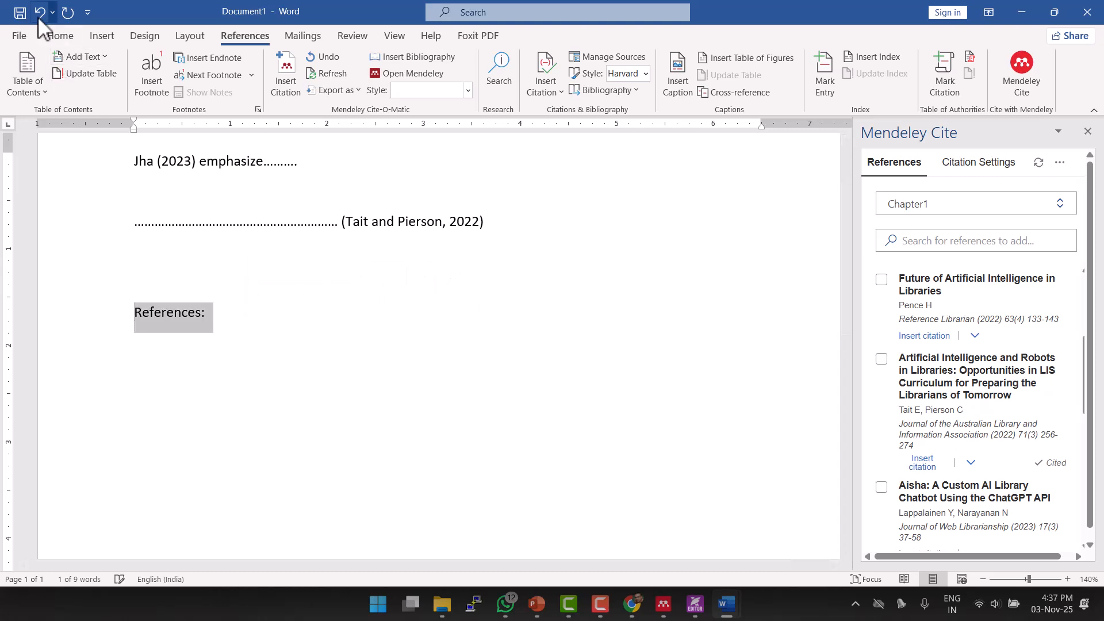
left_click(56, 36)
left_click(131, 86)
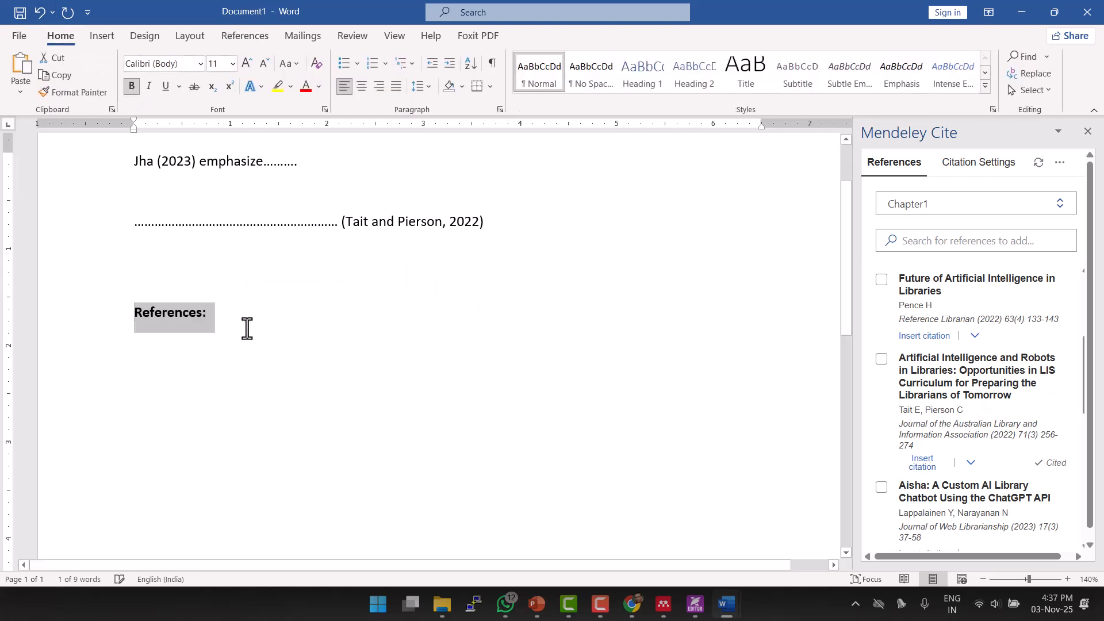
left_click(251, 323)
key("Return")
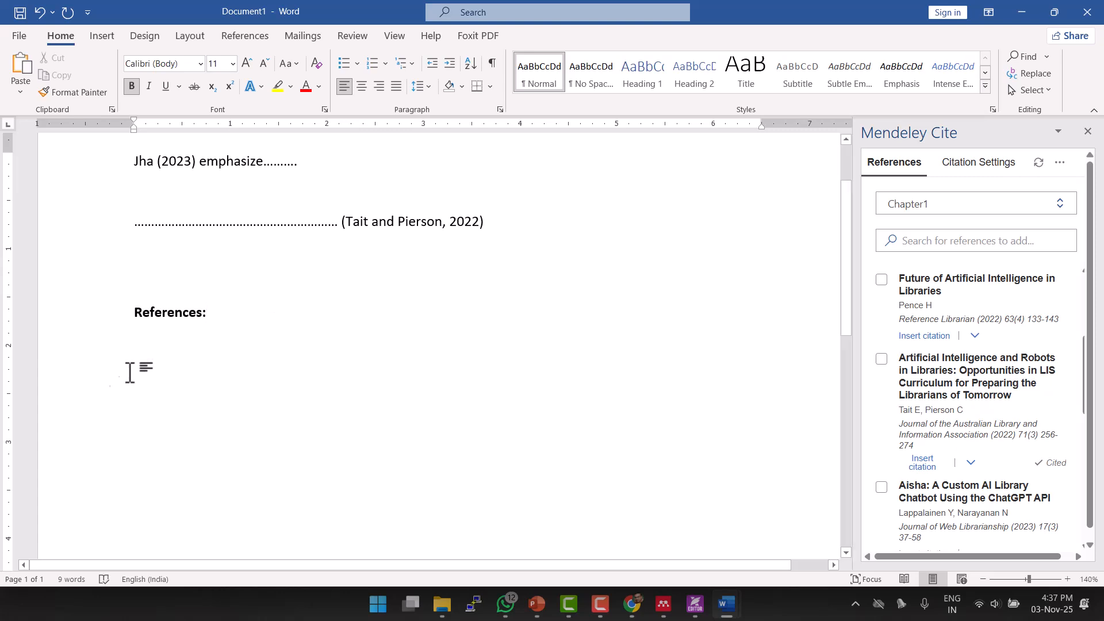
Insert a live-updating bibliography under References: listing the Jha and Tait and Pierson entries.
left_click(1060, 164)
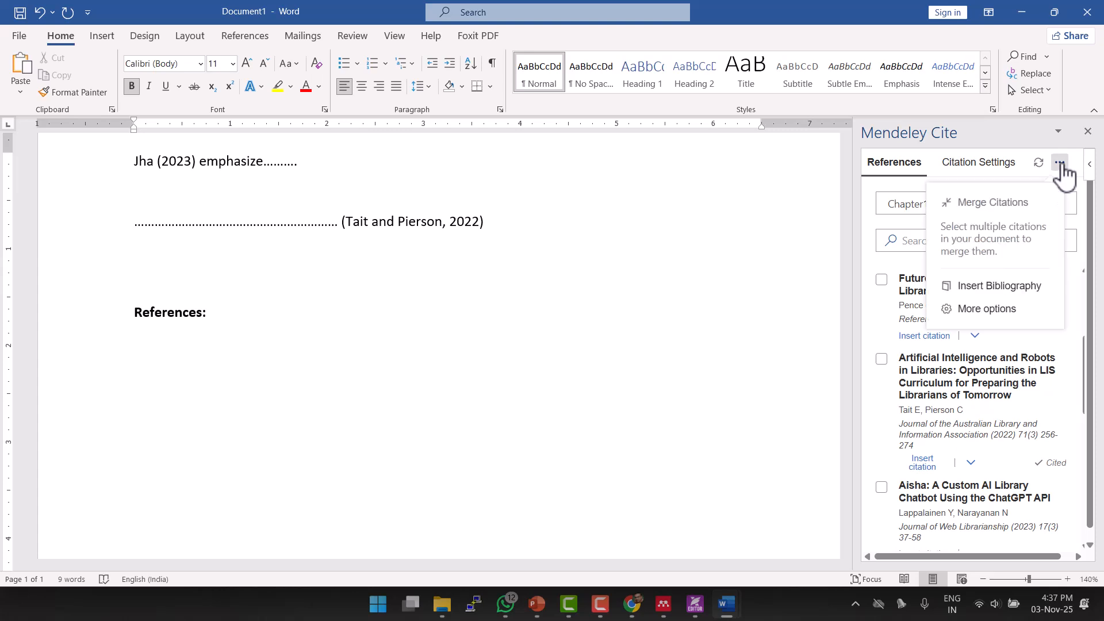
left_click(1019, 287)
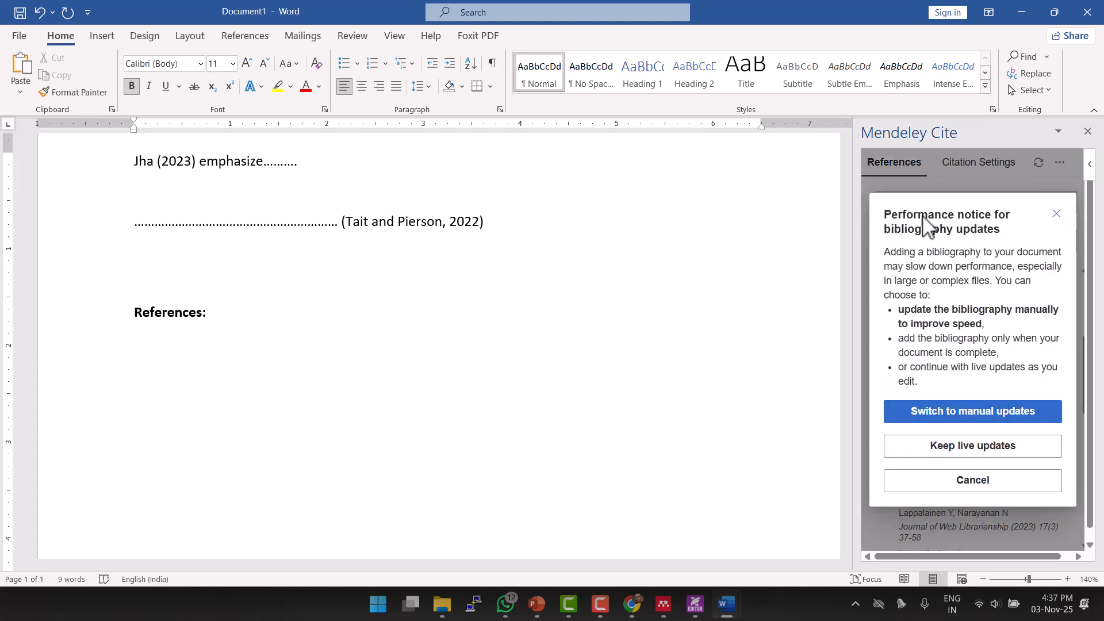
left_click(944, 452)
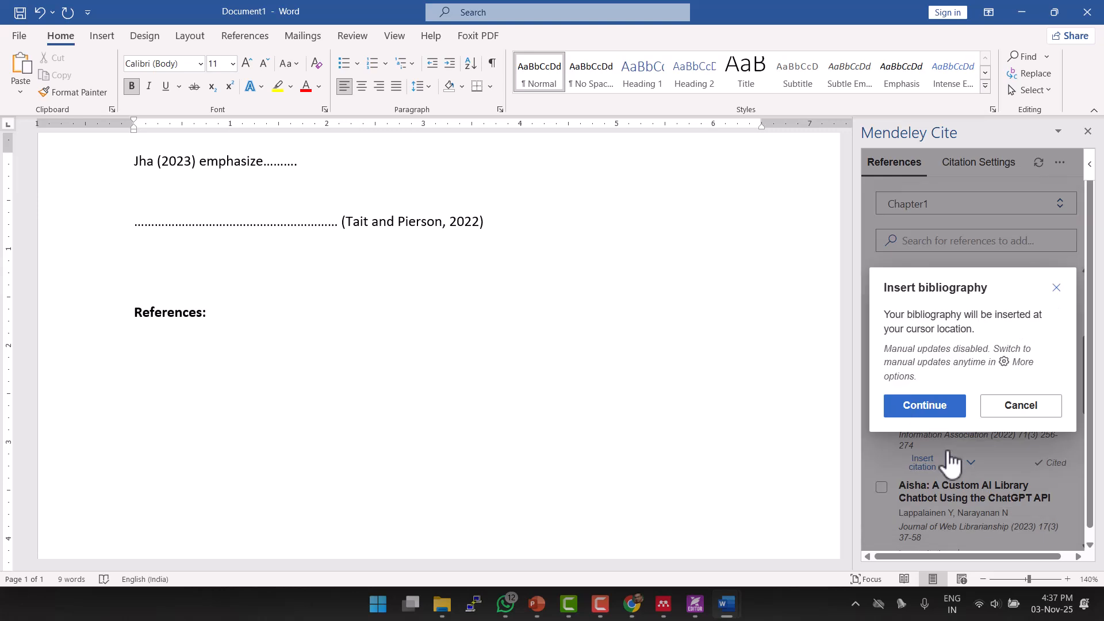
left_click(924, 407)
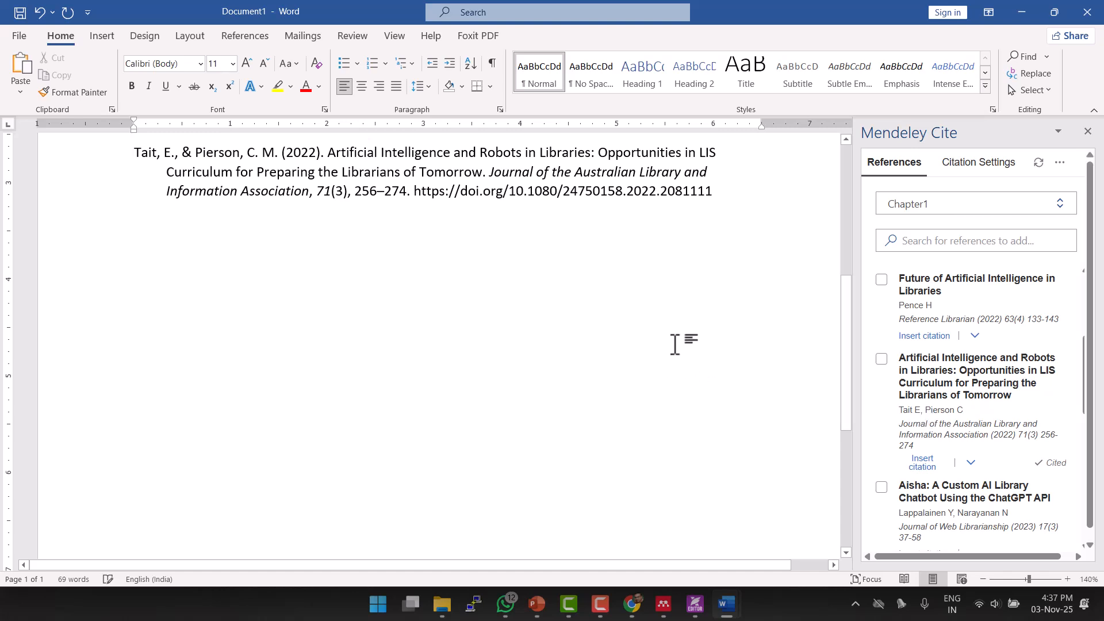
scroll(674, 346, "up", 3)
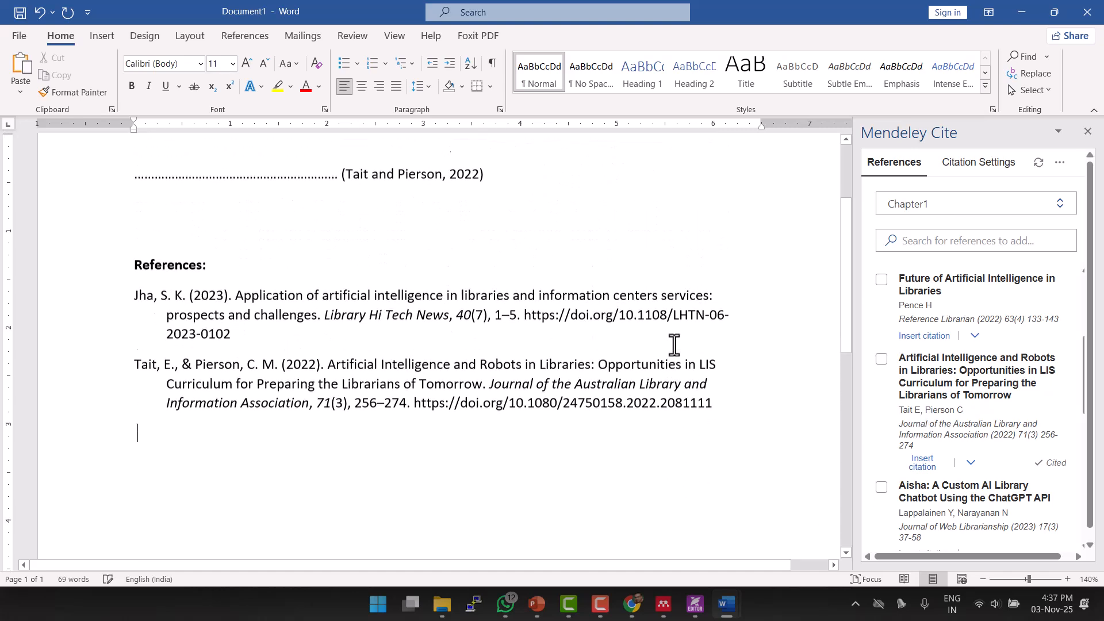
scroll(674, 345, "up", 2)
scroll(674, 345, "up", 1)
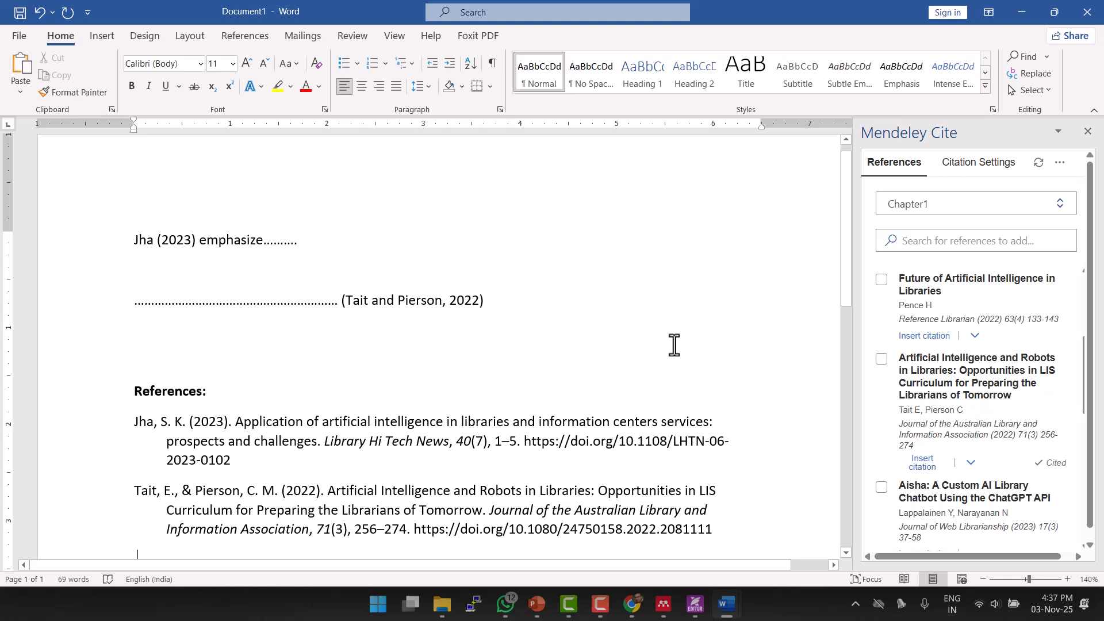
scroll(675, 345, "down", 3)
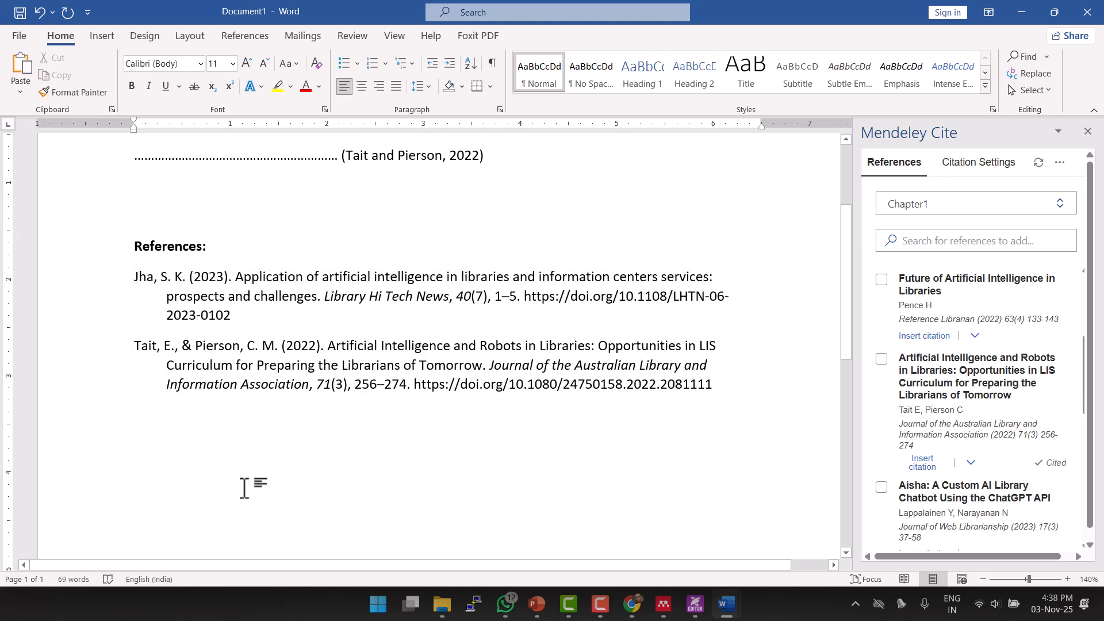
scroll(244, 488, "up", 3)
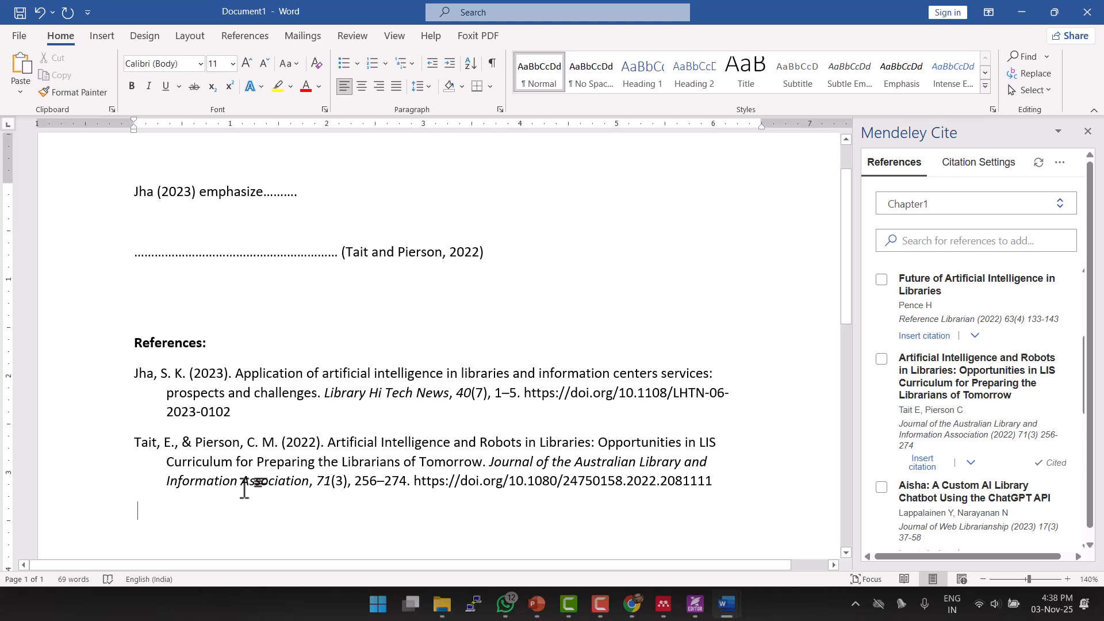
Cite the Lappalainen and Narayanan Aisha chatbot article on a line below the Tait citation.
left_click(526, 261)
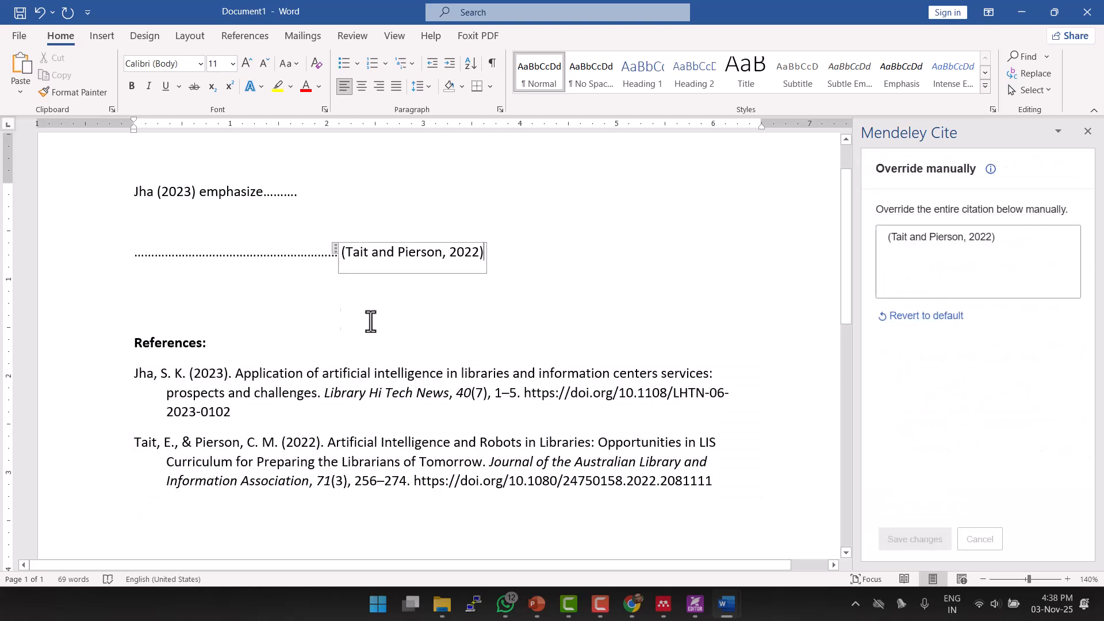
left_click(291, 314)
left_click(265, 296)
scroll(913, 396, "down", 1)
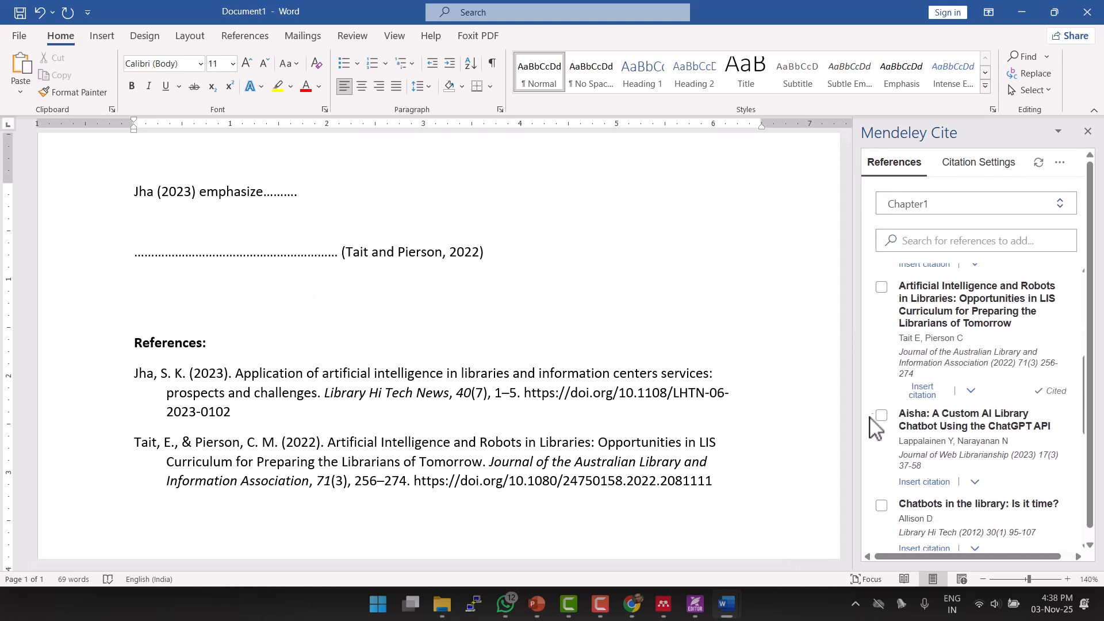
left_click(882, 416)
left_click(915, 542)
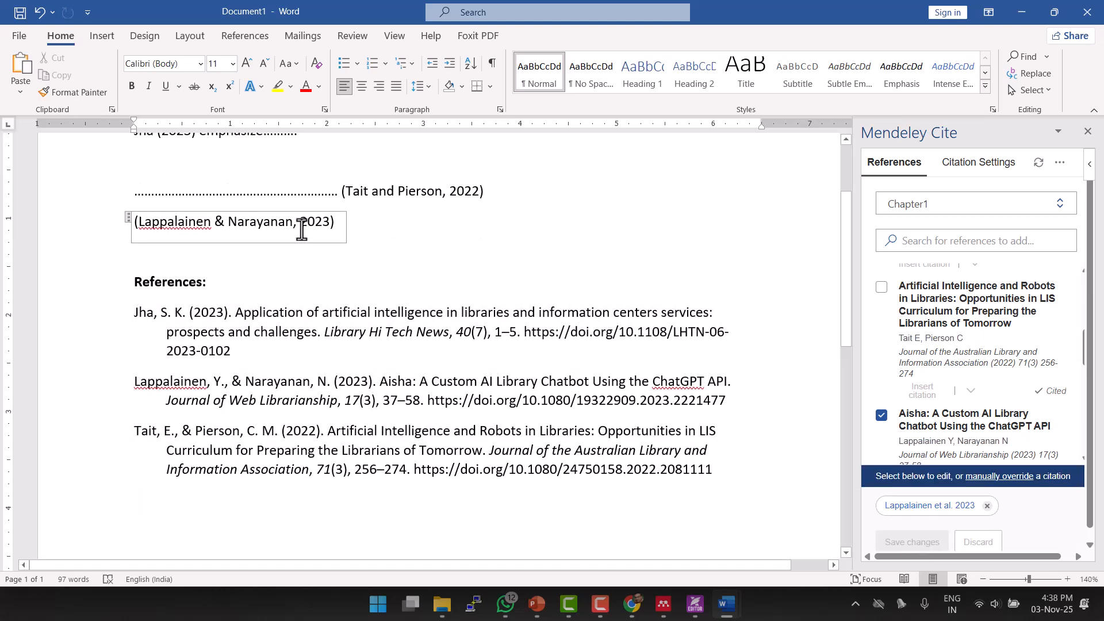
Manually override the new citation to read Lappalainen and Narayanan (2023).
double_click(302, 229)
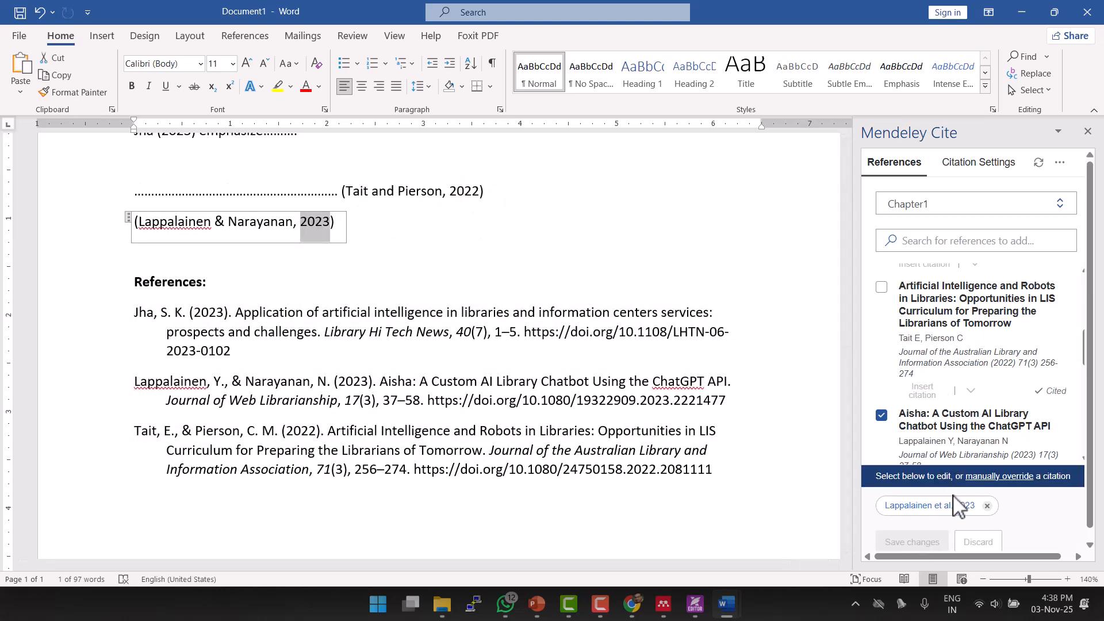
left_click(954, 504)
left_click(950, 413)
left_click(937, 318)
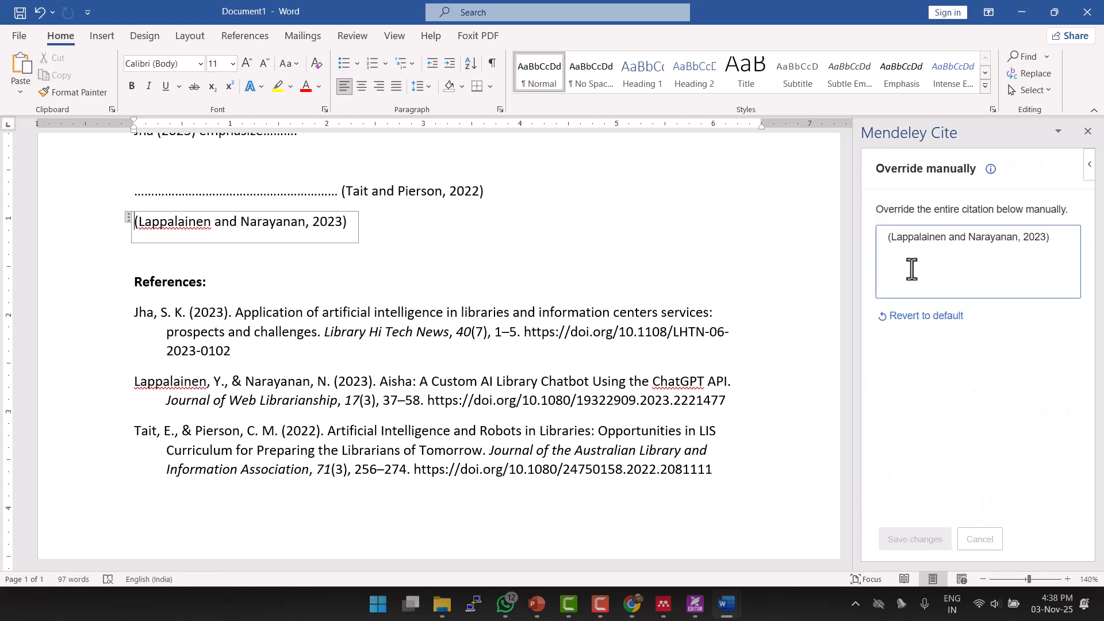
key("Delete")
left_click(1017, 235)
key("BackSpace")
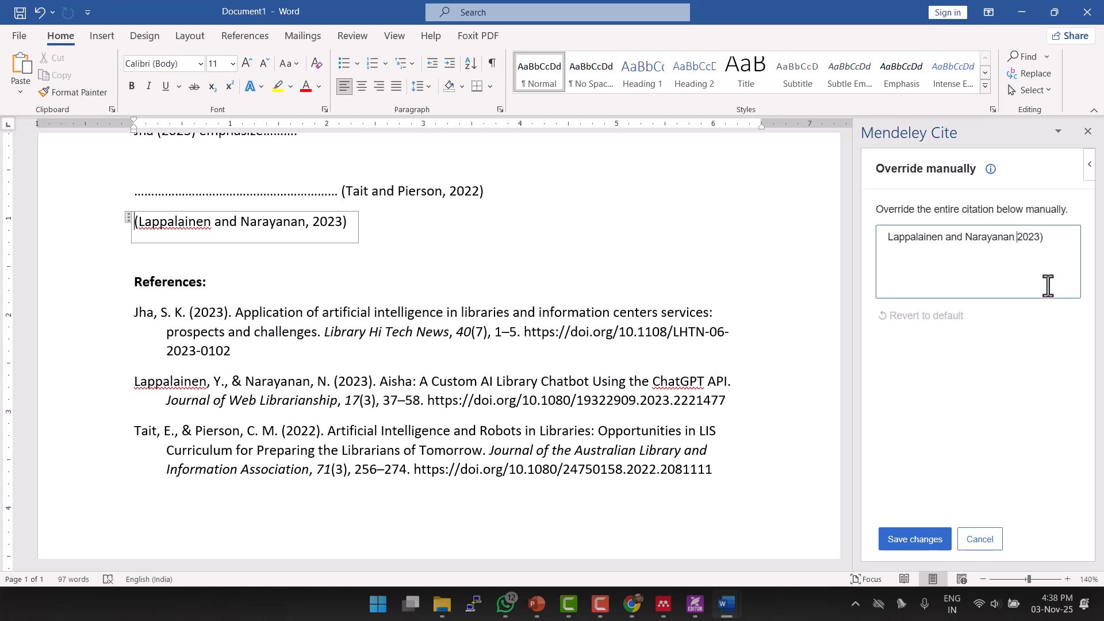
type("(")
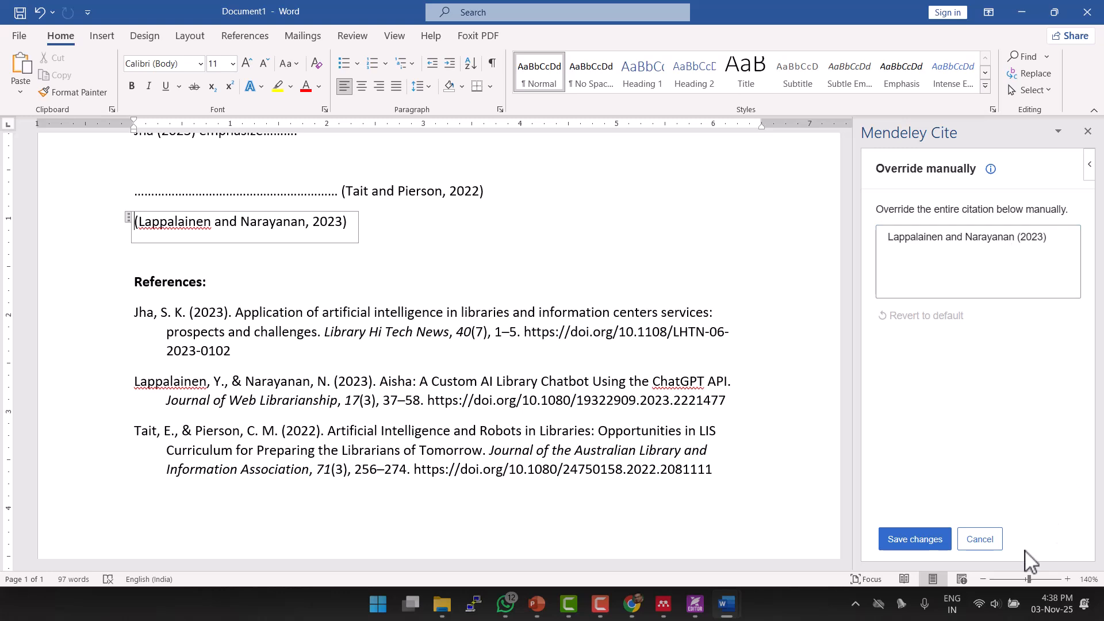
left_click(886, 538)
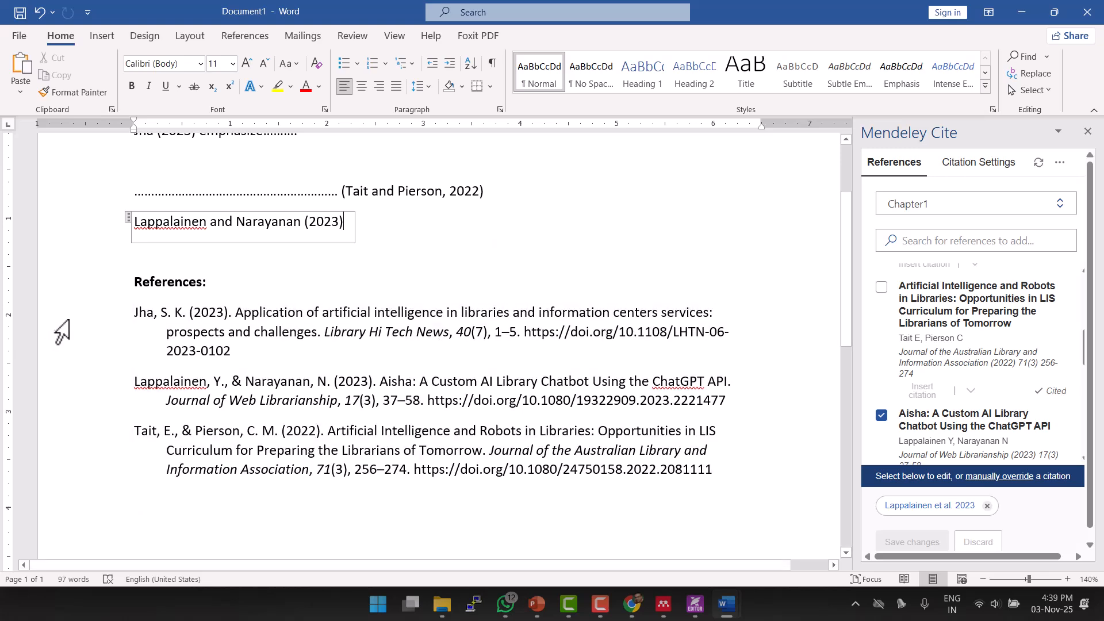
scroll(499, 357, "up", 2)
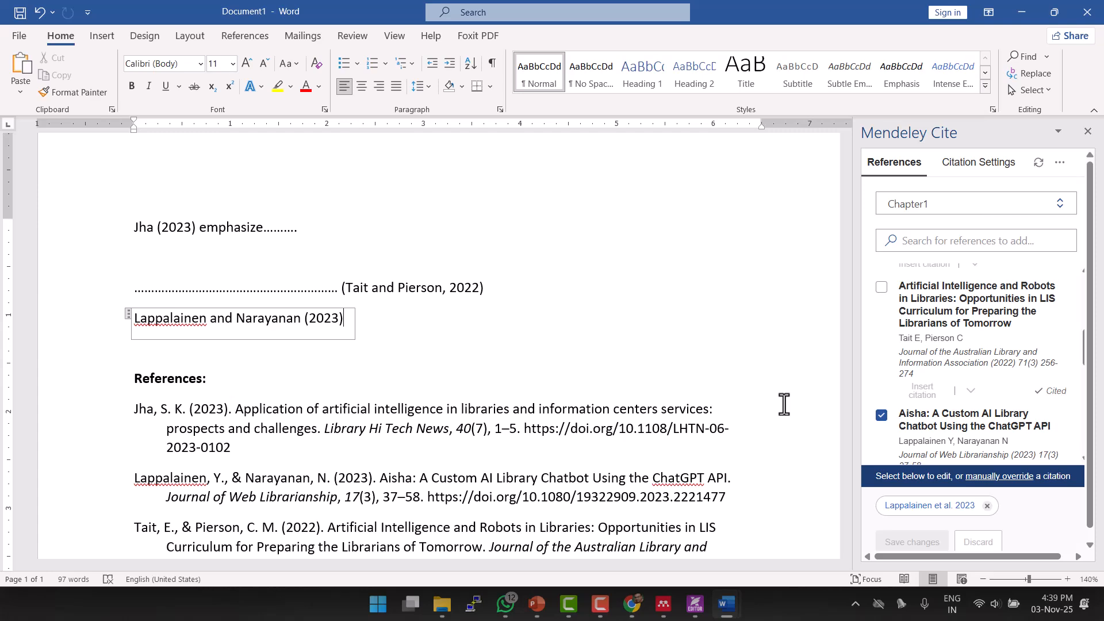
Bring Mendeley Reference Manager to the front and show its Tools menu.
left_click(664, 604)
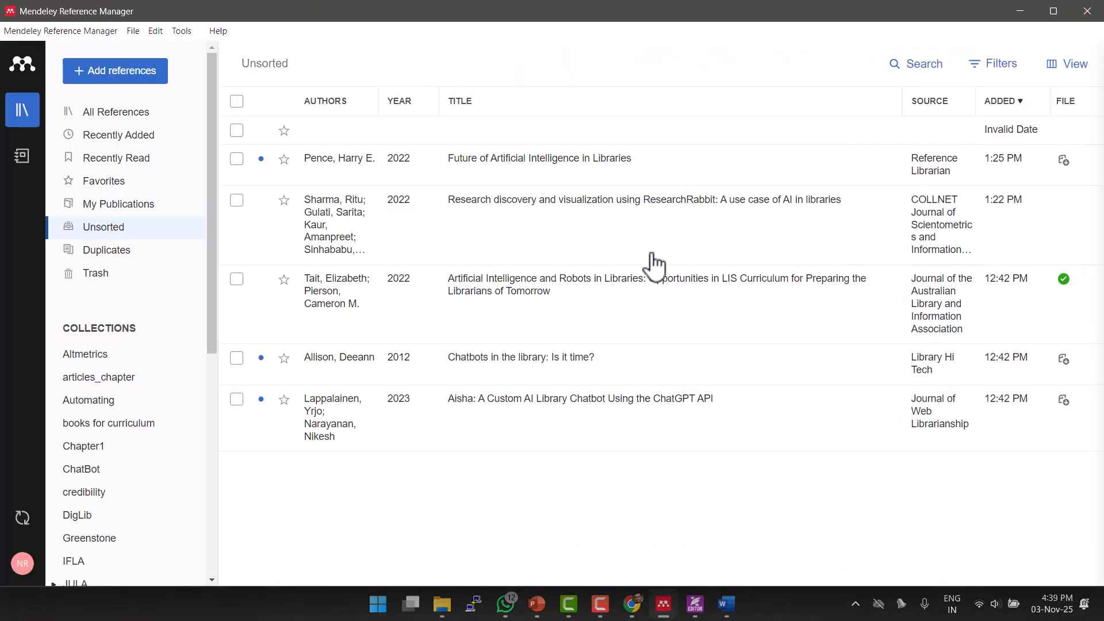
left_click(183, 32)
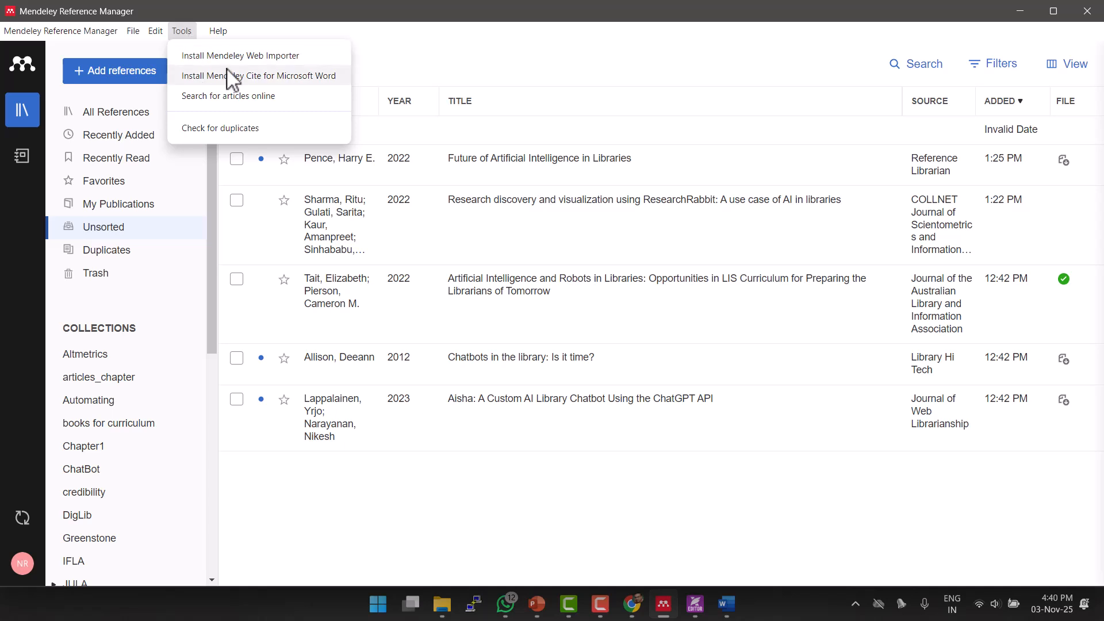
Get the Mendeley Web Importer for Chrome from the Tools menu, then return to the article's tab.
left_click(287, 60)
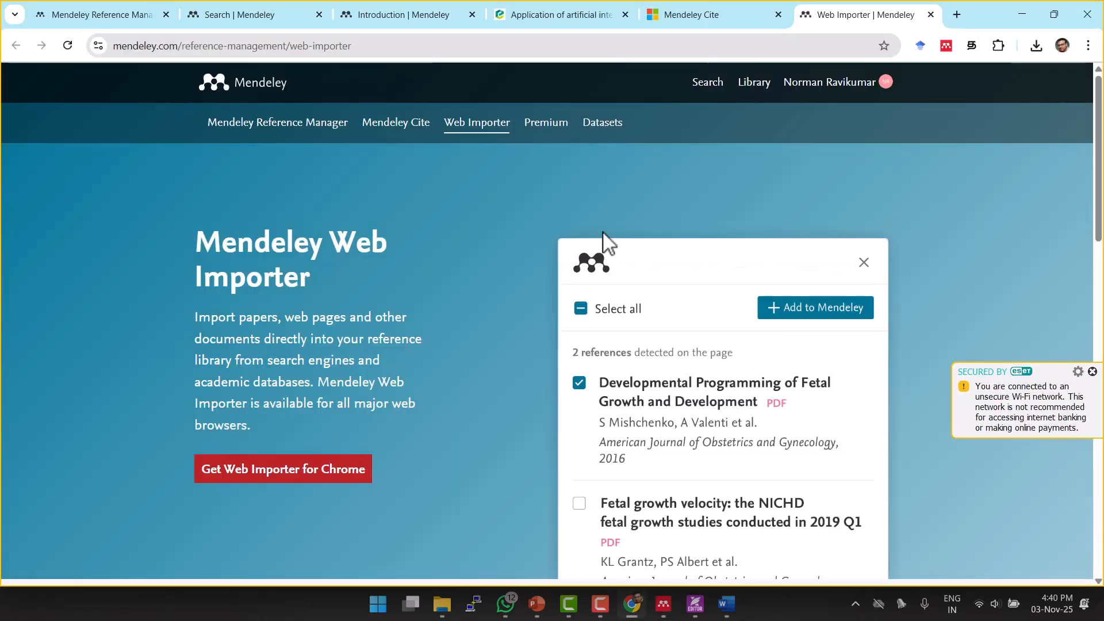
scroll(603, 242, "down", 1)
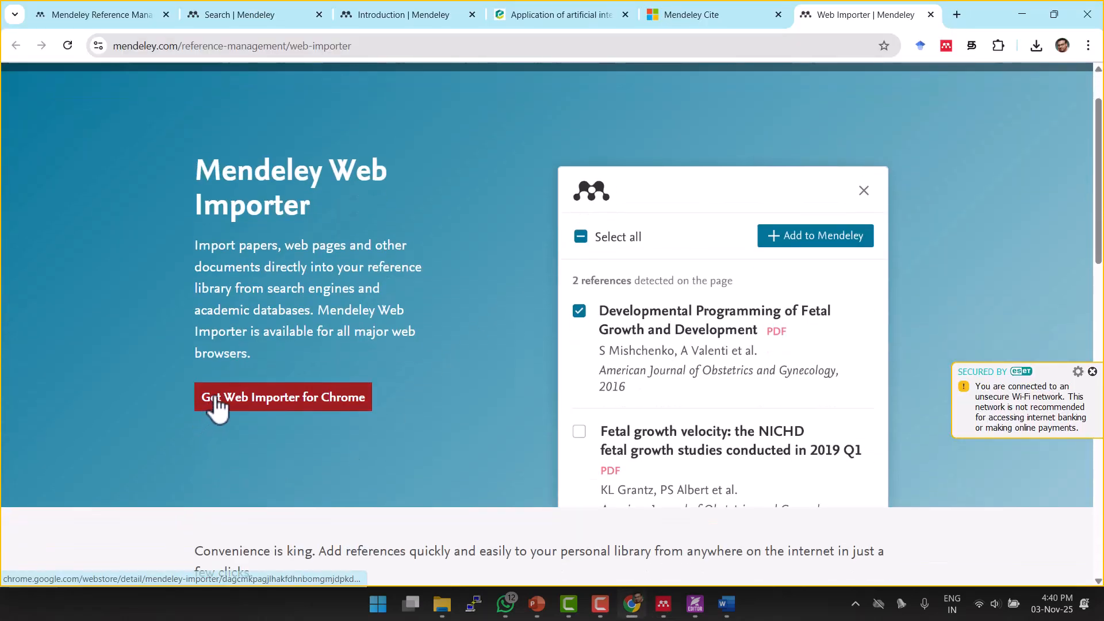
left_click(288, 398)
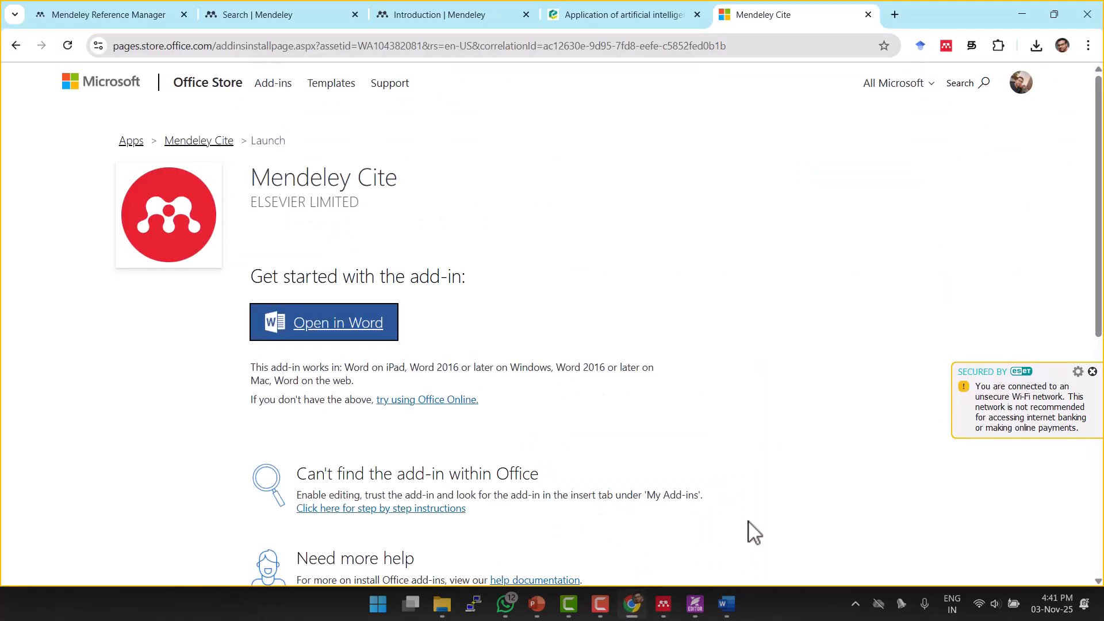
left_click(595, 13)
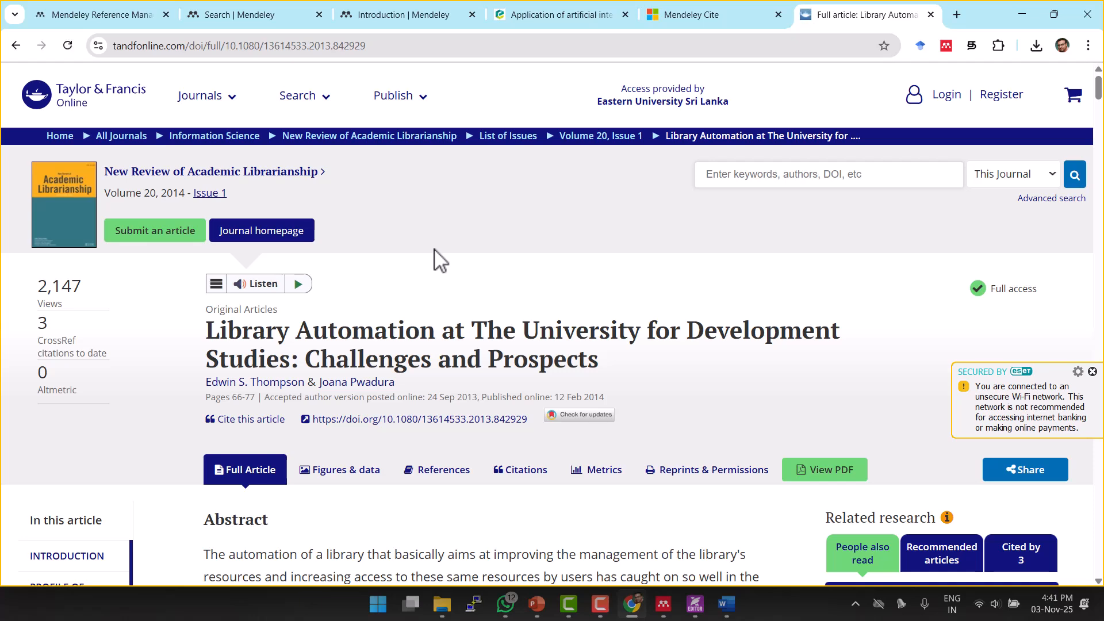
Sign in to the Mendeley Web Importer extension on the Library Automation article page.
scroll(436, 253, "down", 2)
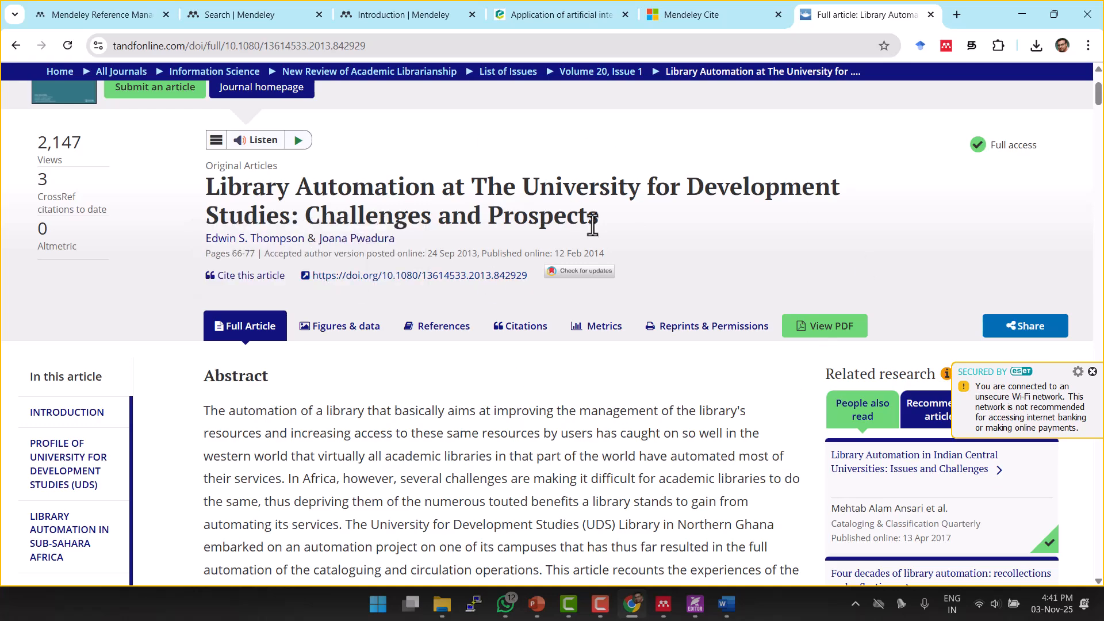
scroll(592, 224, "down", 4)
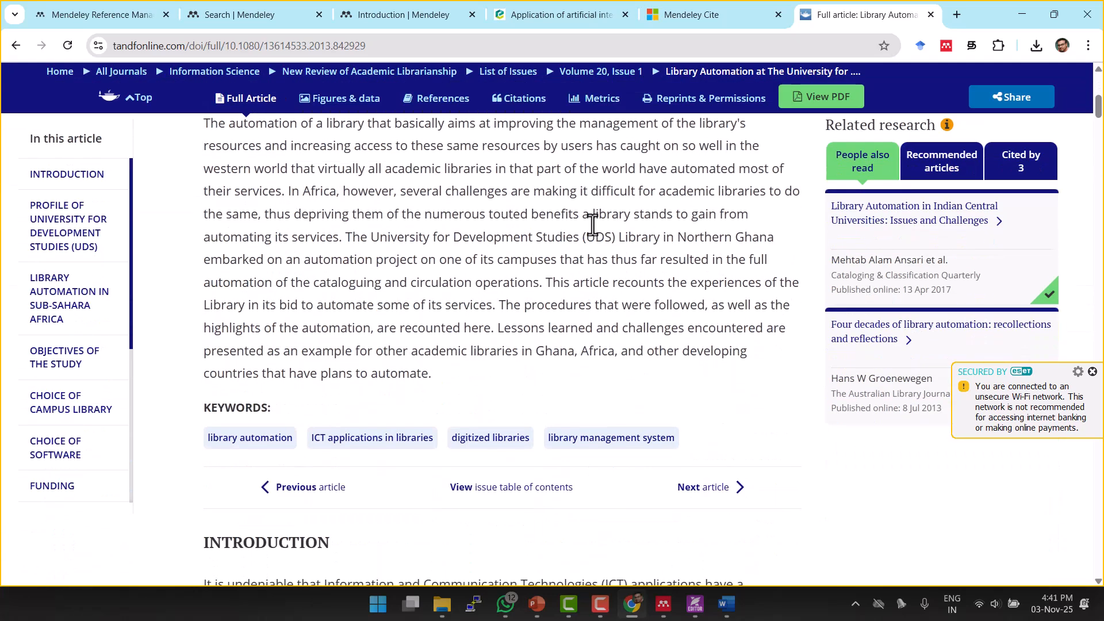
scroll(593, 224, "down", 2)
scroll(599, 230, "up", 8)
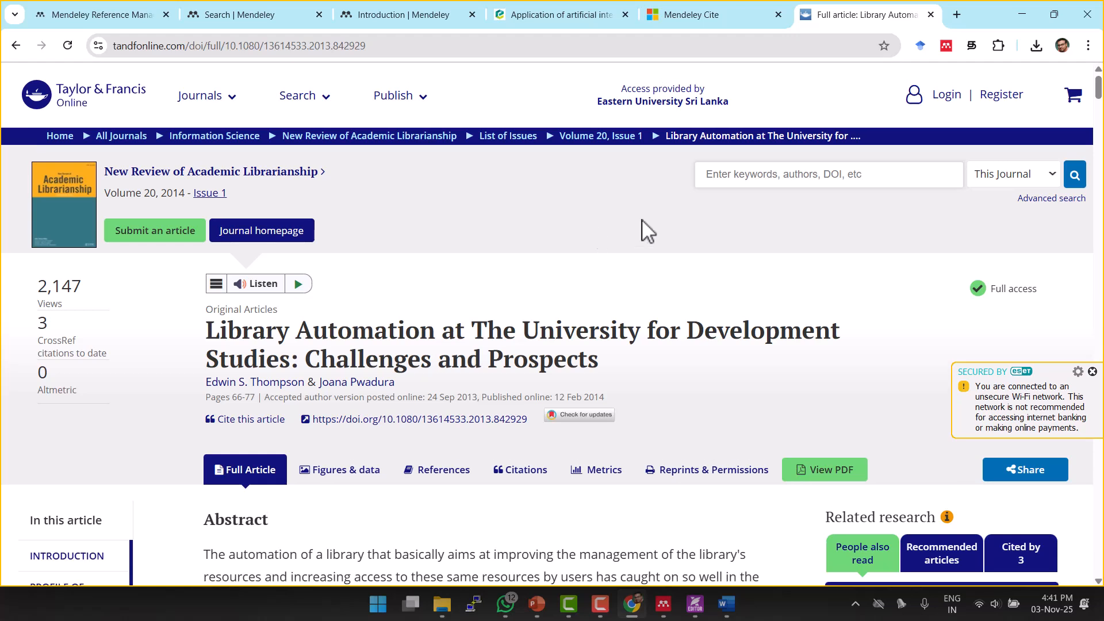
left_click(947, 49)
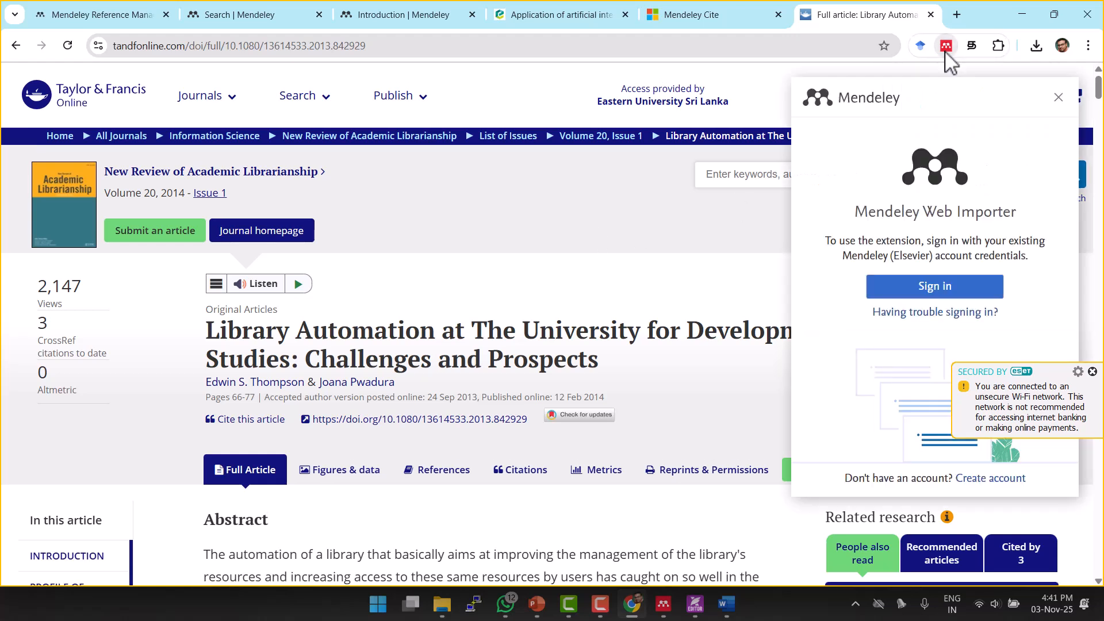
left_click(929, 290)
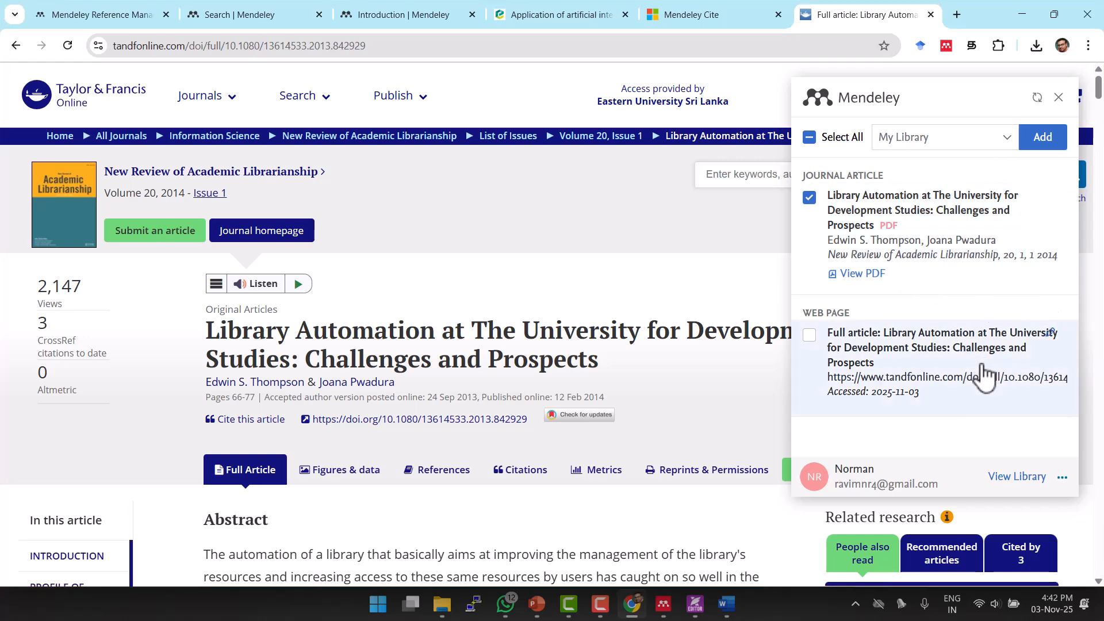
scroll(926, 280, "down", 1)
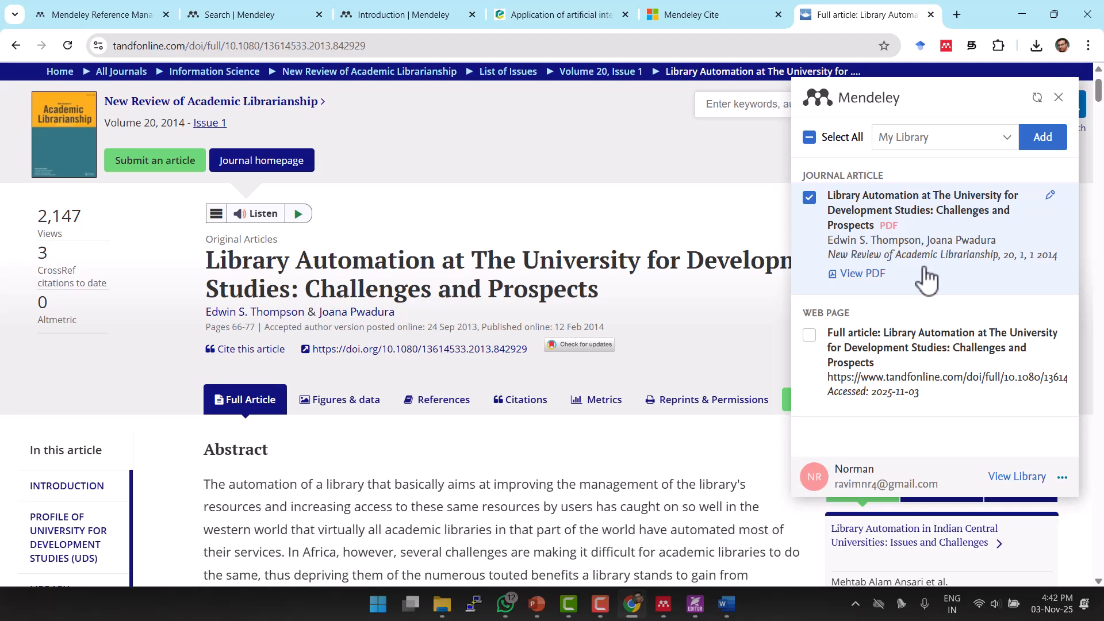
Set the Web Importer's destination collection to Chapter1.
left_click(1008, 141)
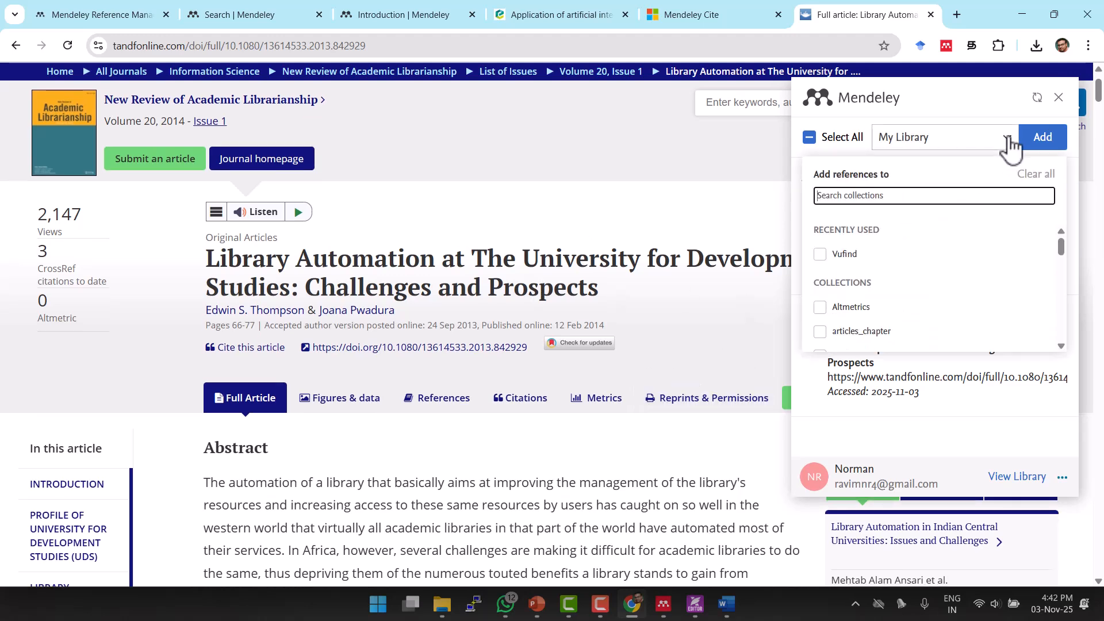
left_click_drag(1062, 246, 1062, 267)
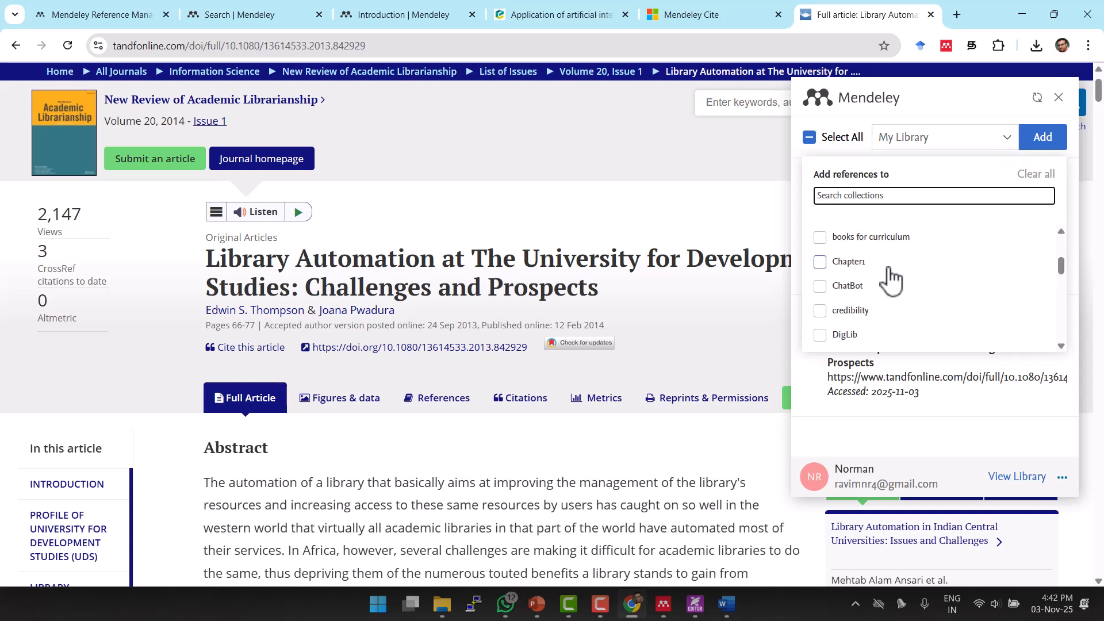
left_click(862, 266)
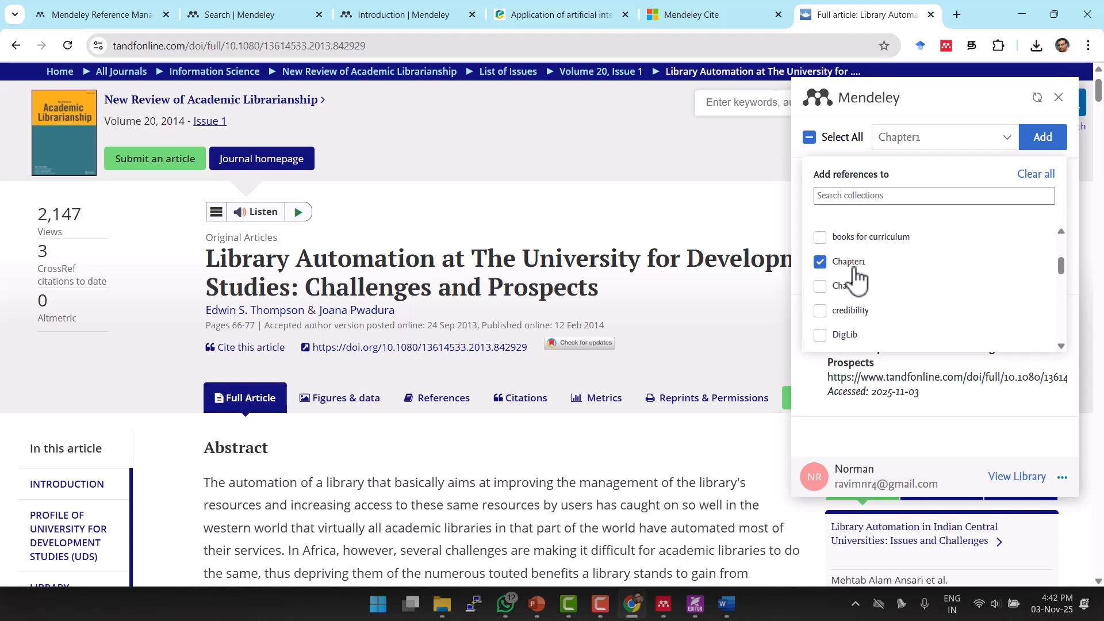
left_click(857, 154)
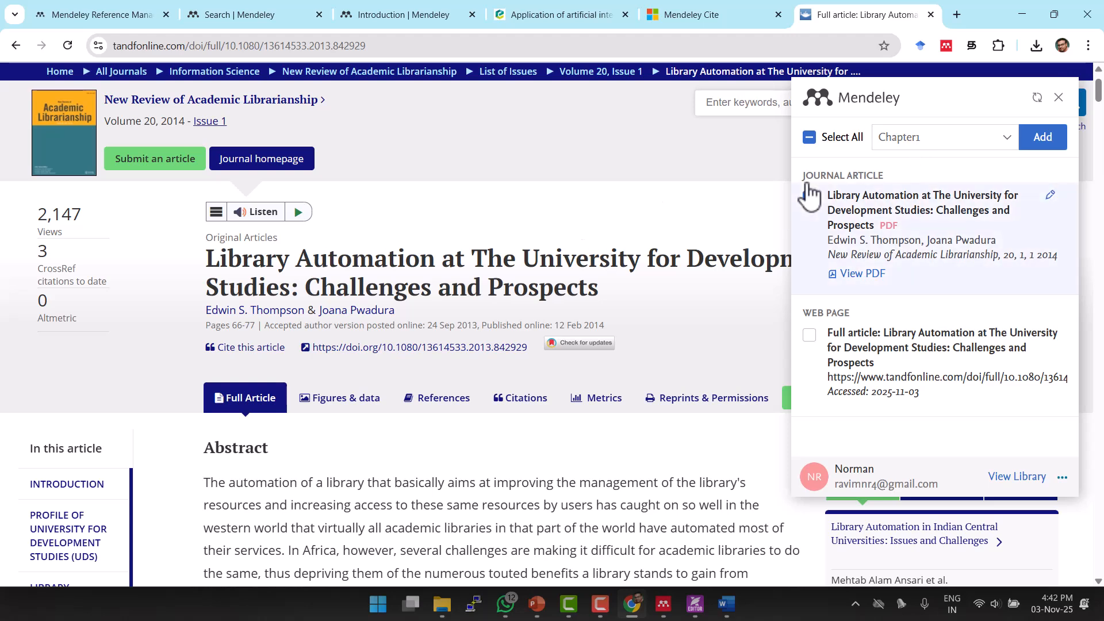
Tick the journal article and web page entries and add them to Mendeley.
scroll(829, 345, "down", 2)
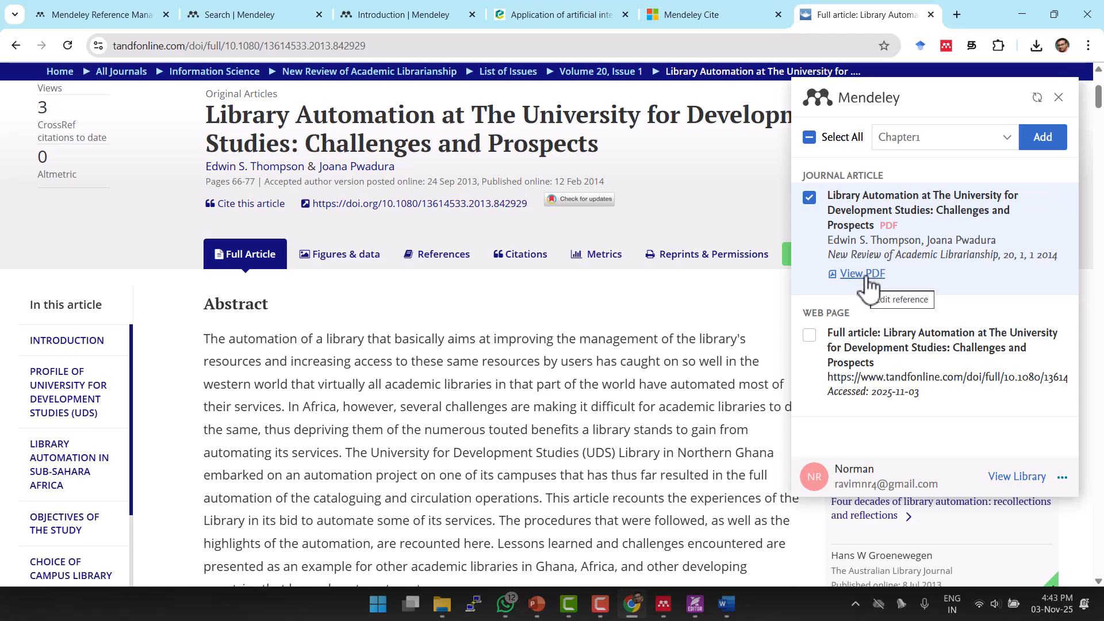
left_click(811, 337)
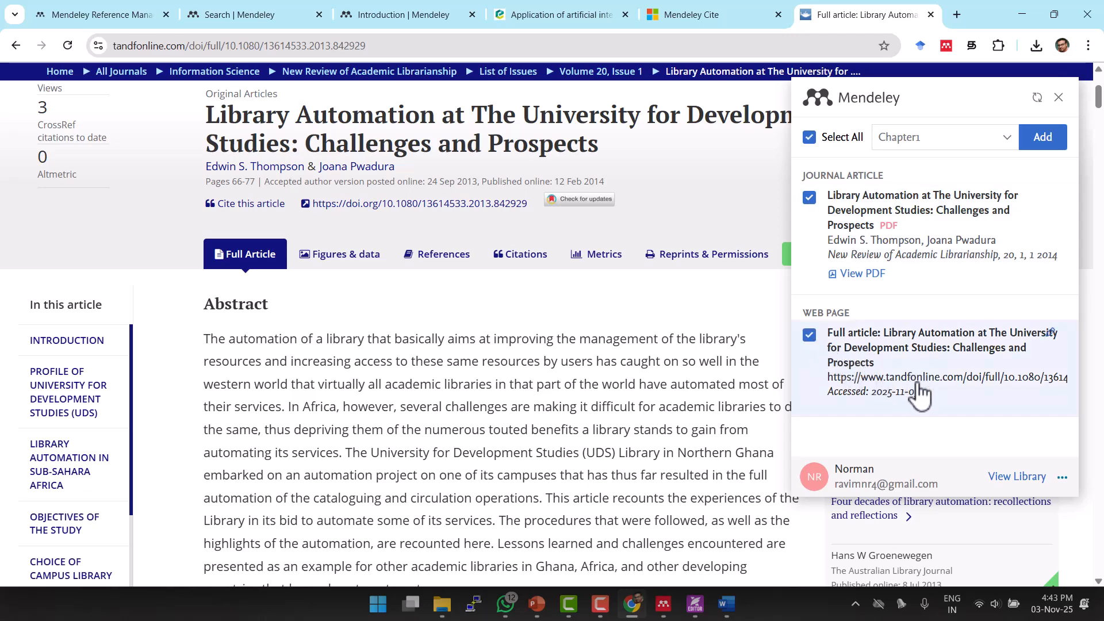
left_click(810, 336)
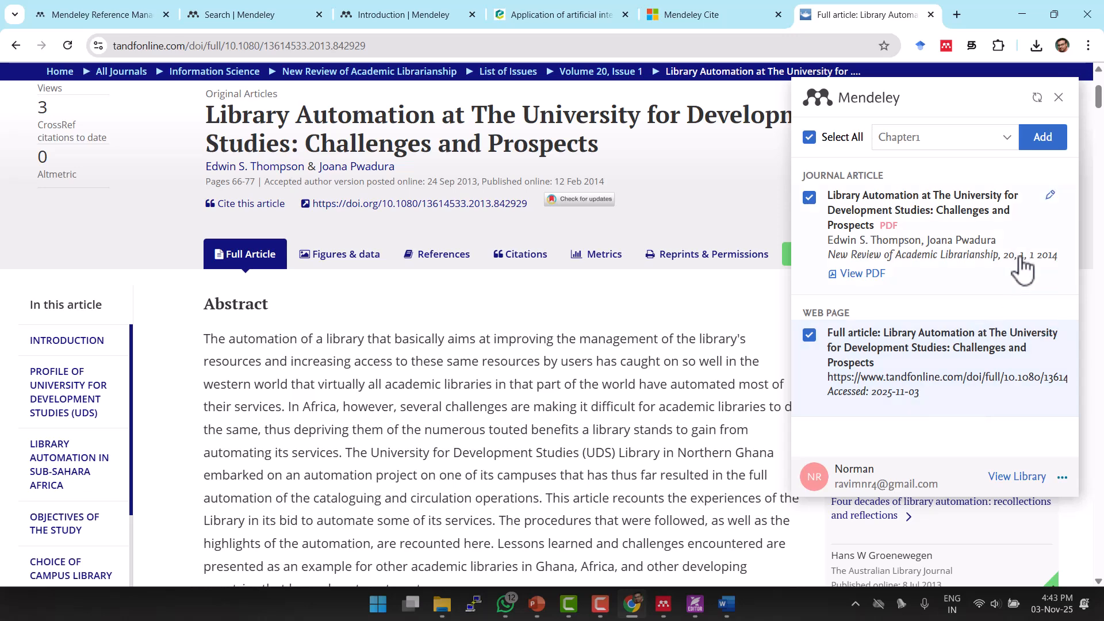
left_click(1040, 144)
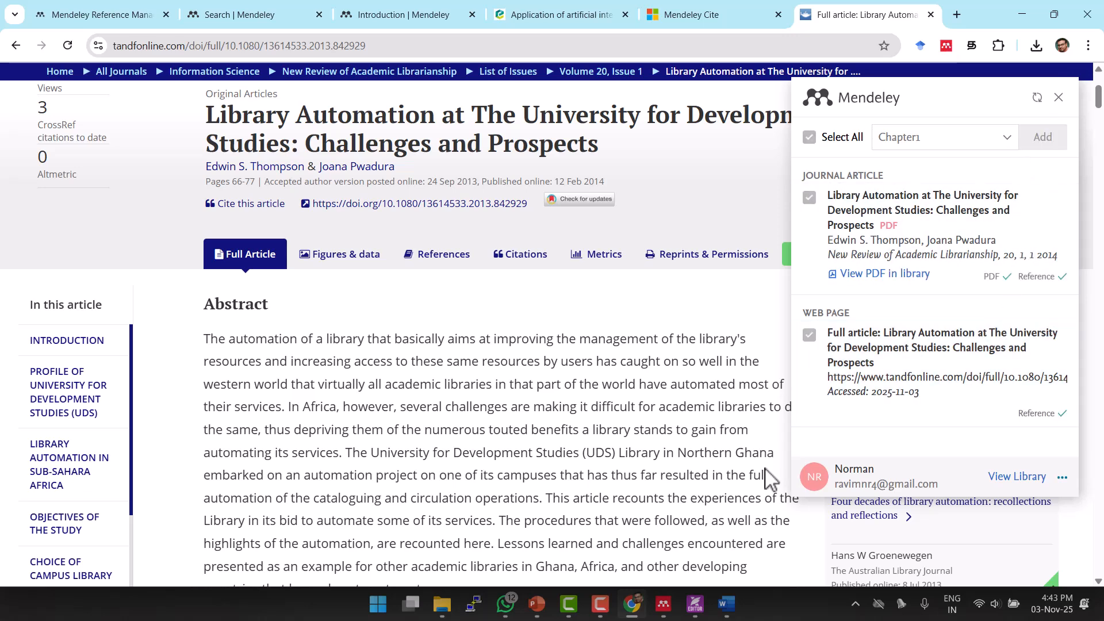
left_click(666, 609)
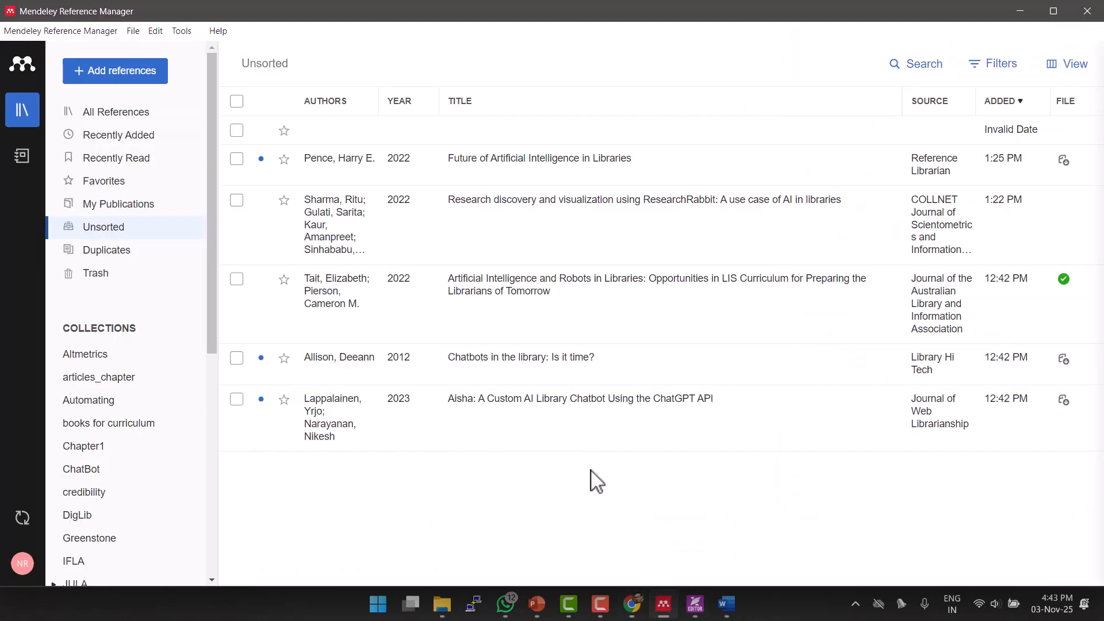
Check the Thompson and Pwadura 2014 reference's details in the Chapter1 collection, then close them.
left_click(87, 447)
left_click(493, 203)
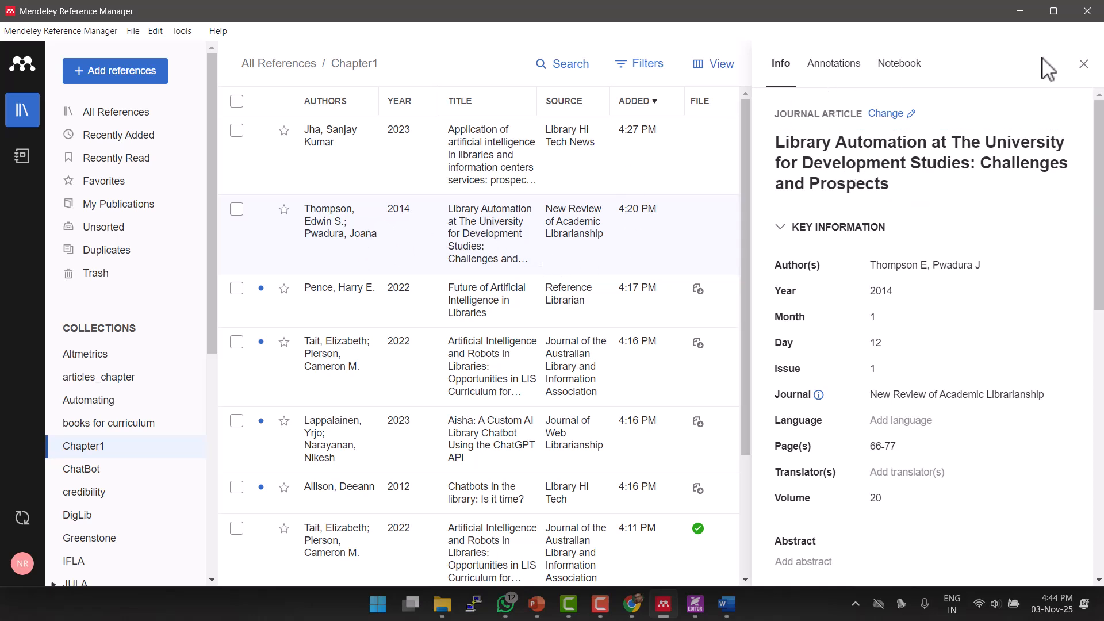
left_click(1085, 65)
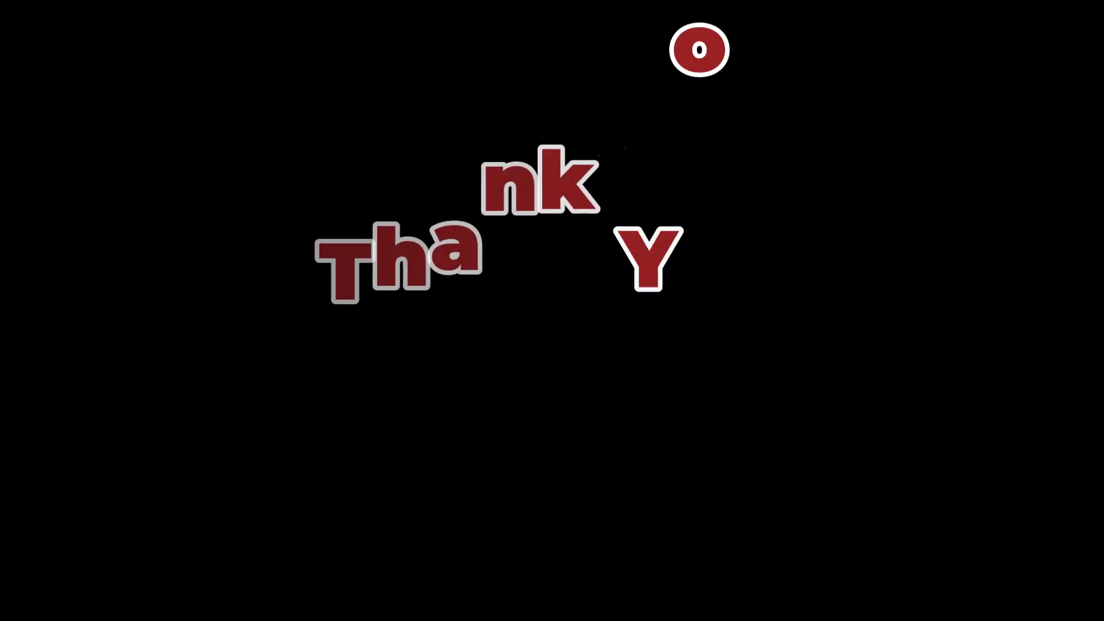